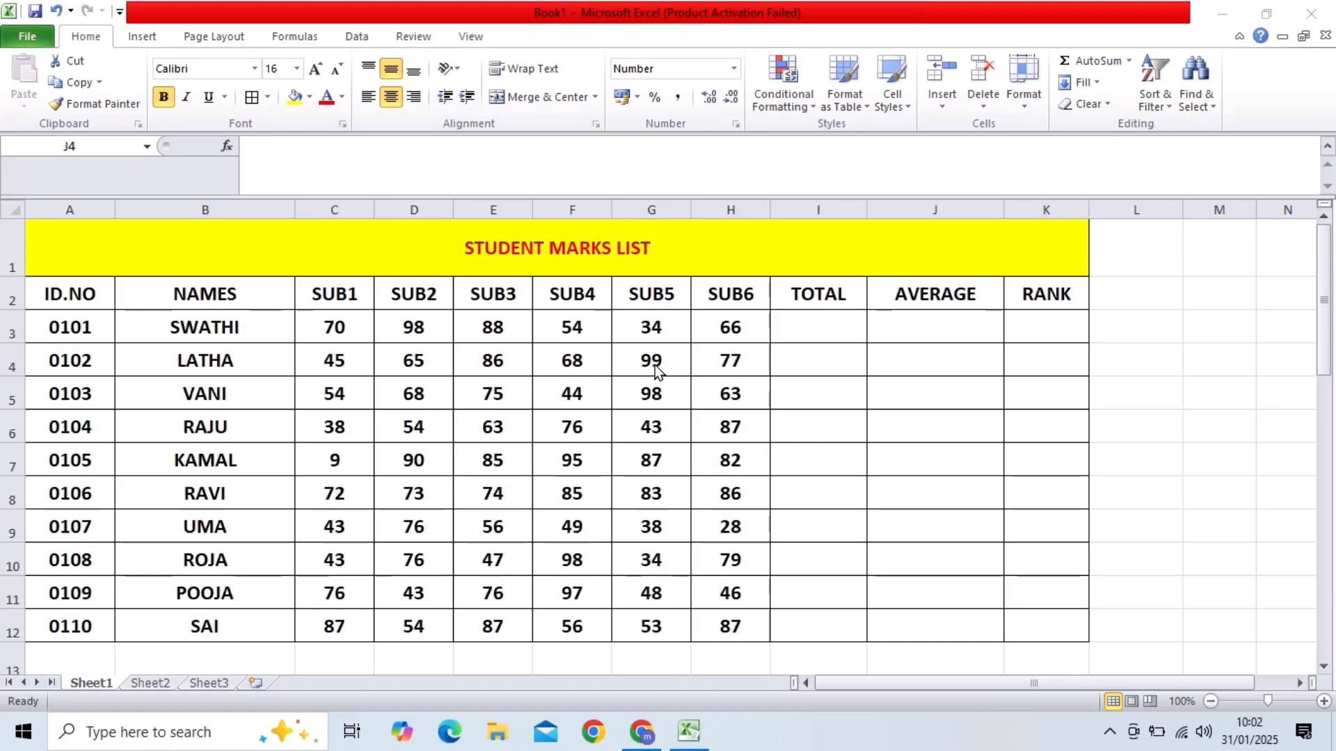
Enter the total formula =C3+D3+E3+F3+G3+H3 in I3, adding the first student's six subject marks
{"action": "left_click", "coordinate": [814, 332]}
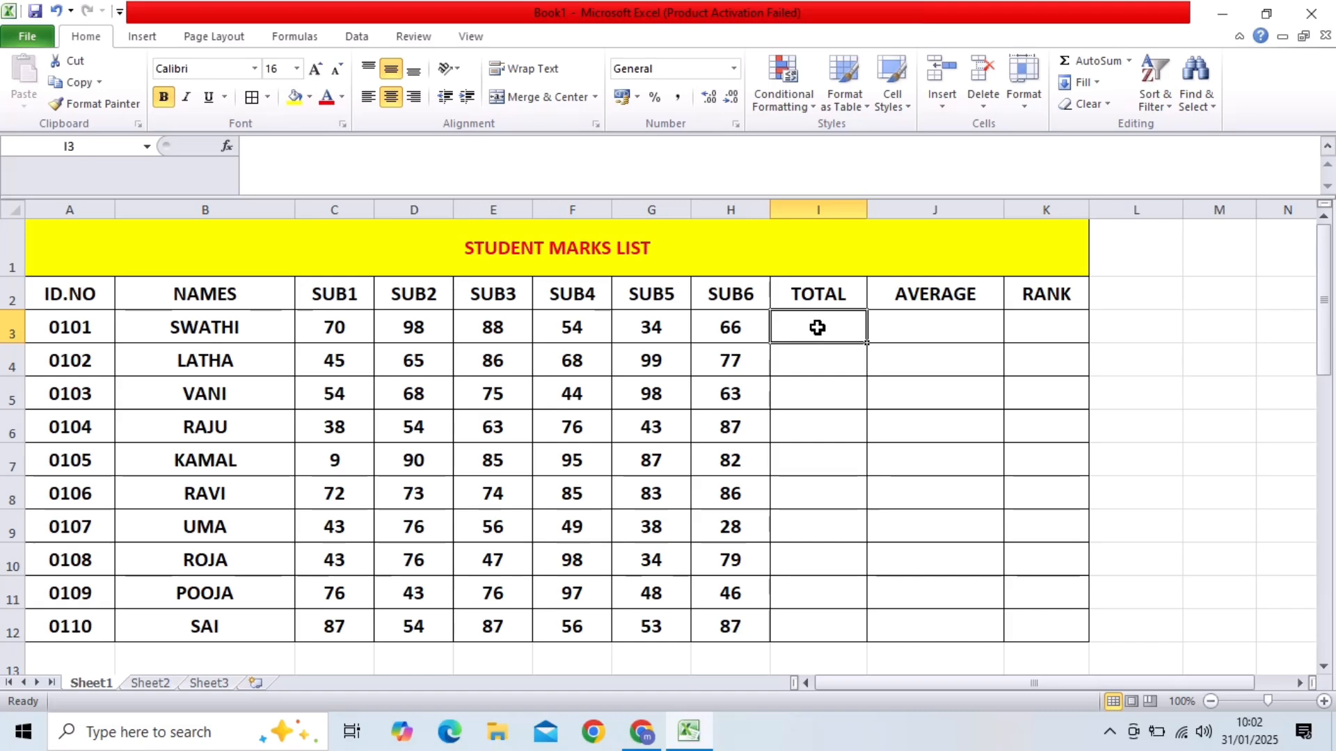
{"action": "type", "text": "="}
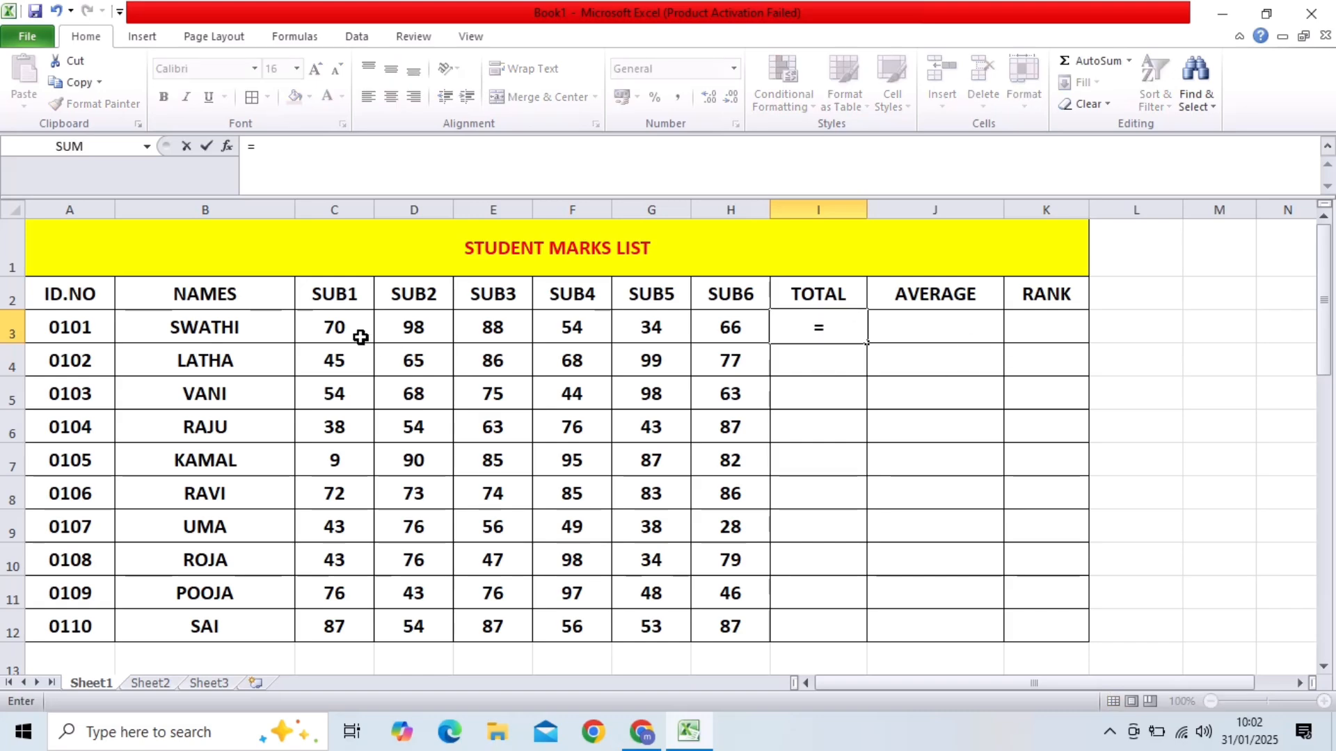
{"action": "left_click", "coordinate": [340, 332]}
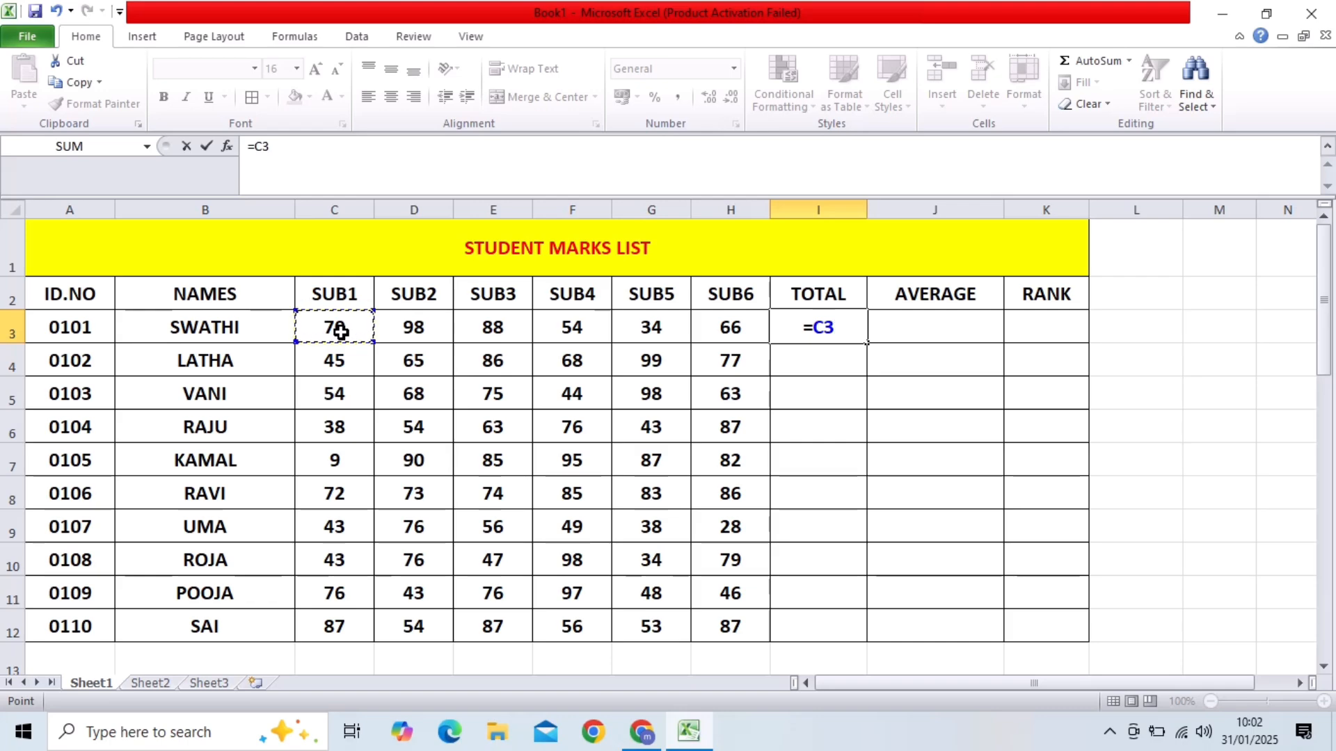
{"action": "type", "text": "+"}
{"action": "left_click", "coordinate": [446, 332]}
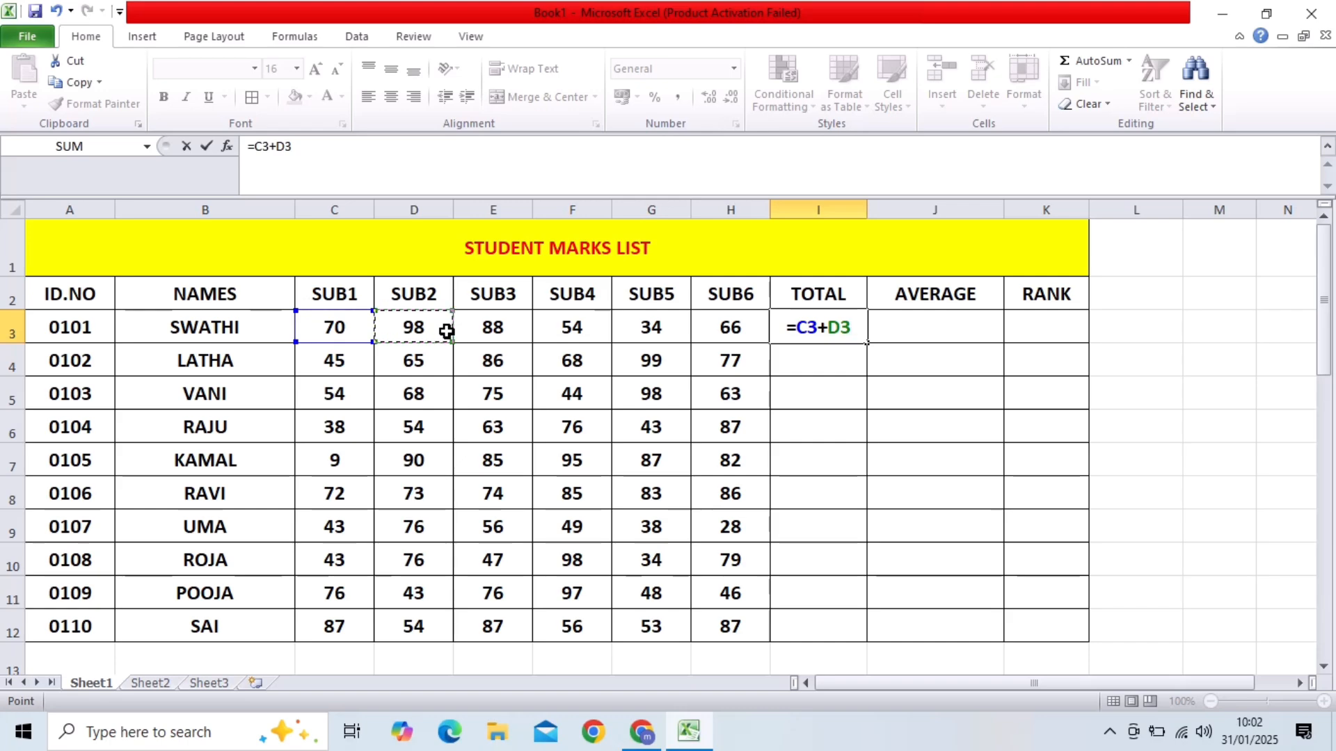
{"action": "type", "text": "+"}
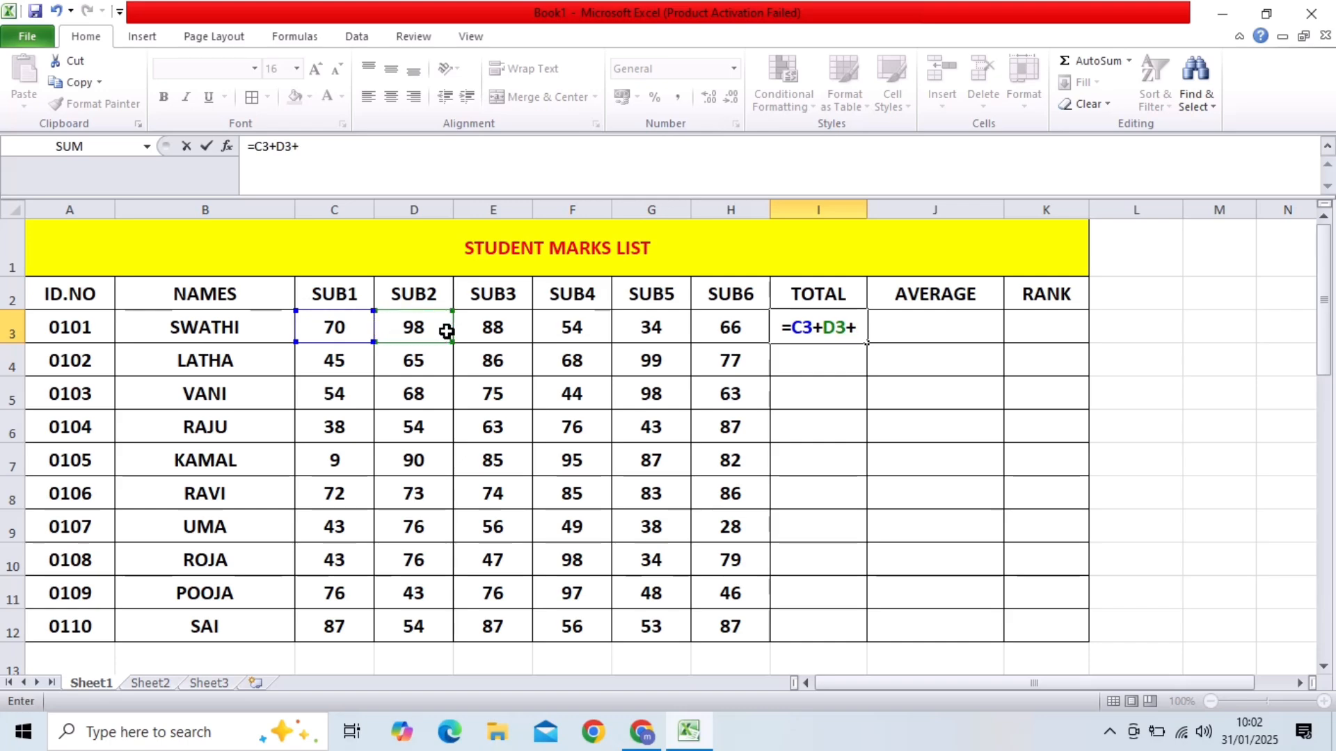
{"action": "left_click", "coordinate": [510, 333]}
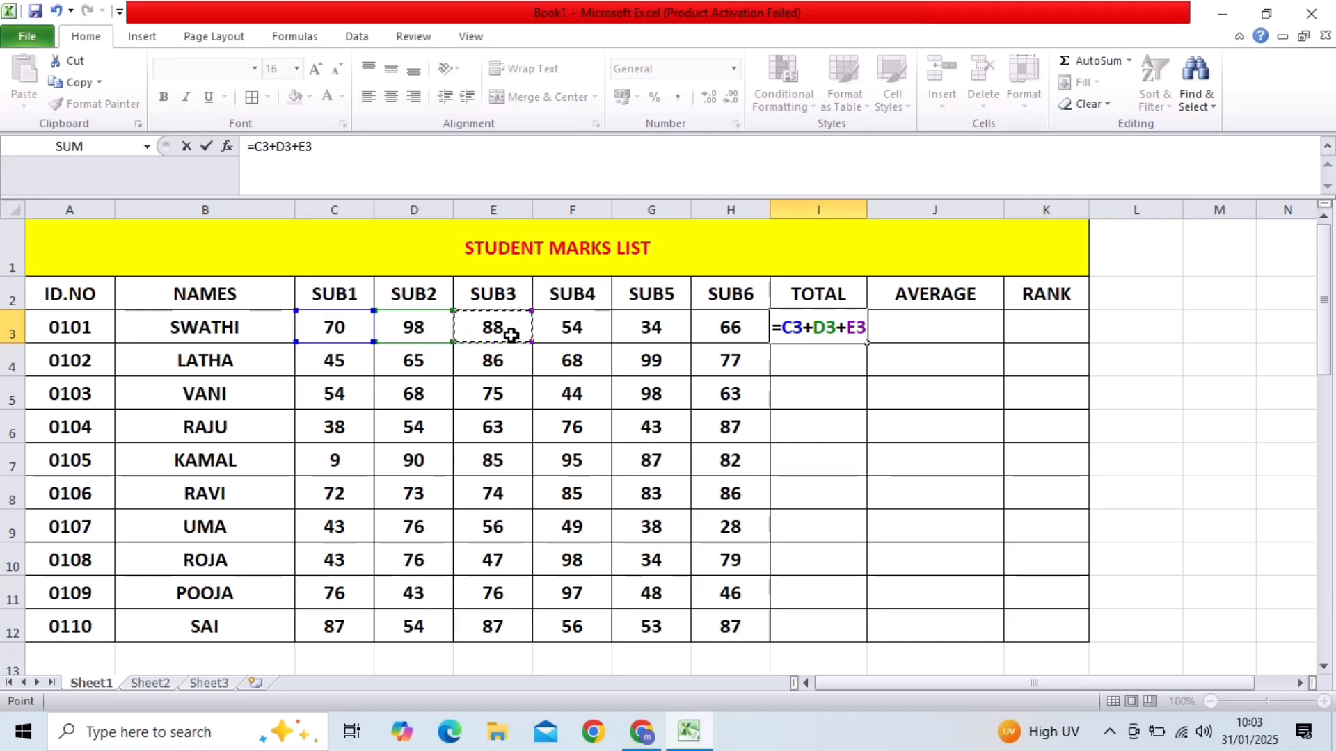
{"action": "type", "text": "+"}
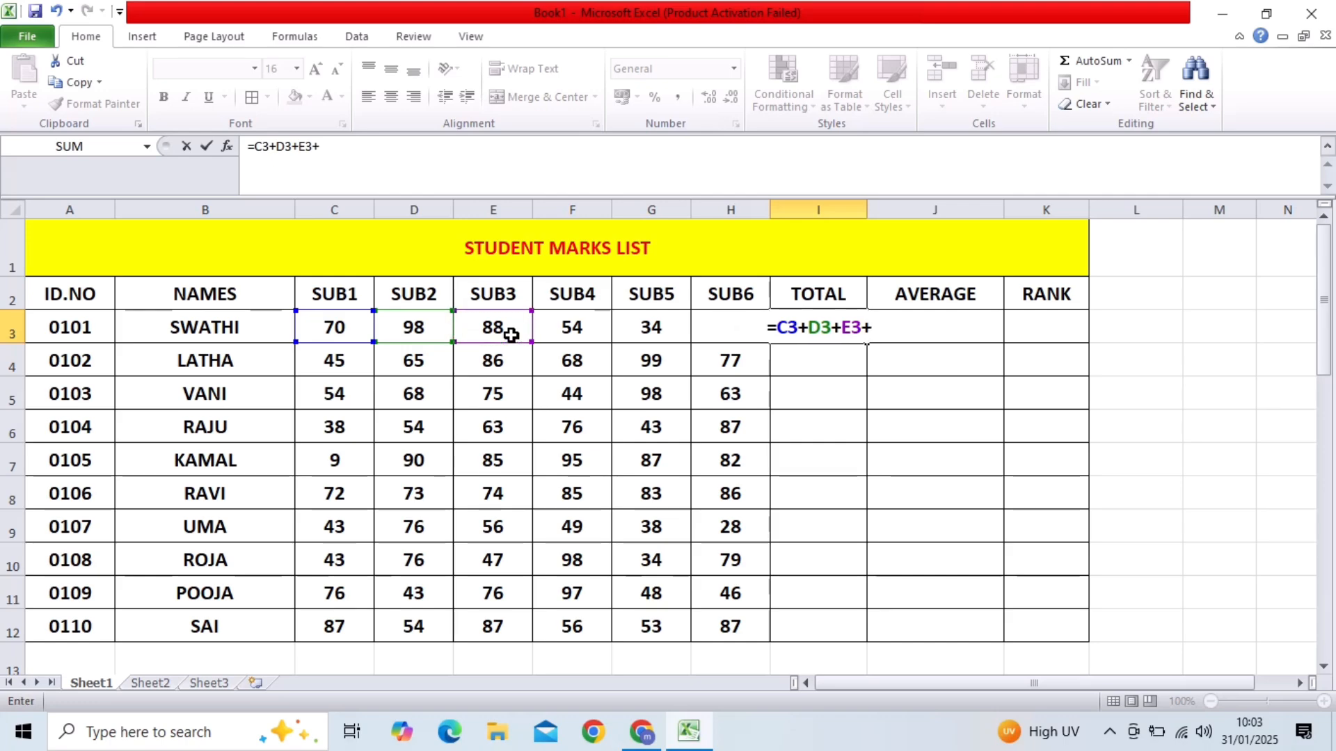
{"action": "left_click", "coordinate": [564, 336]}
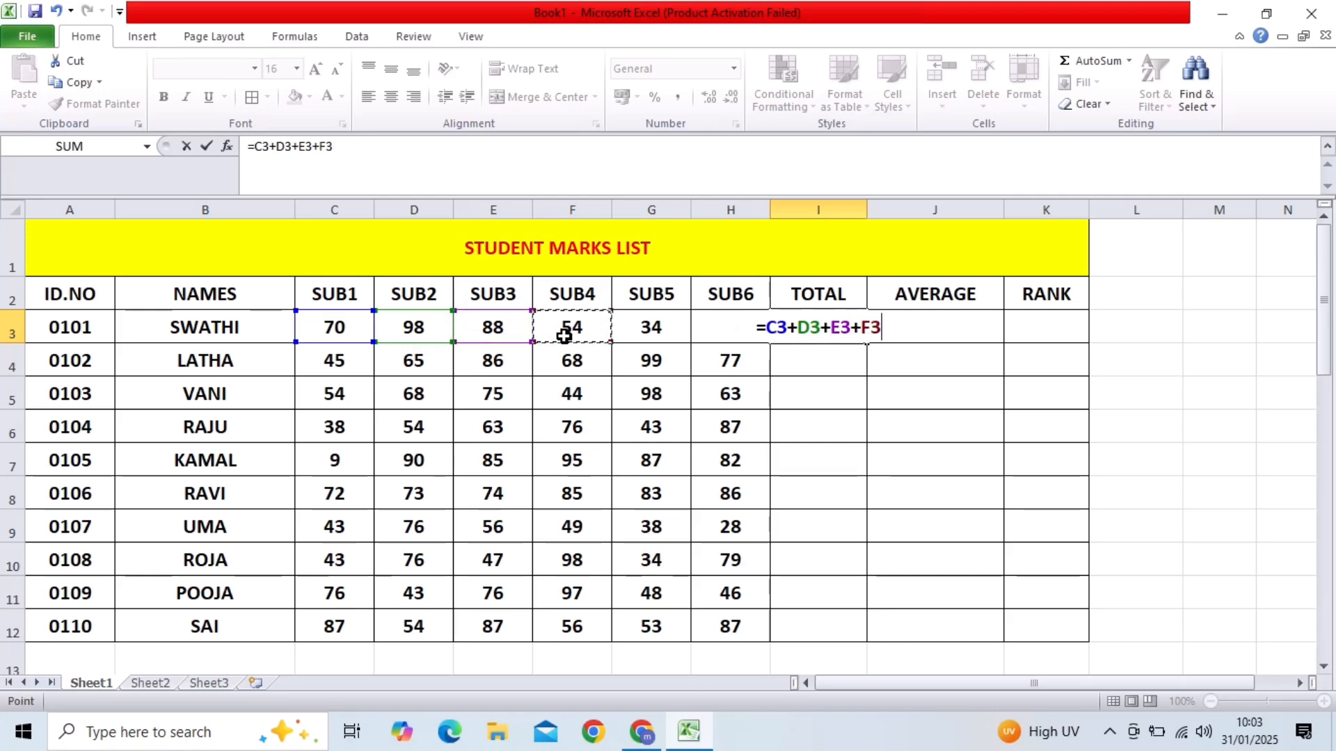
{"action": "type", "text": "+"}
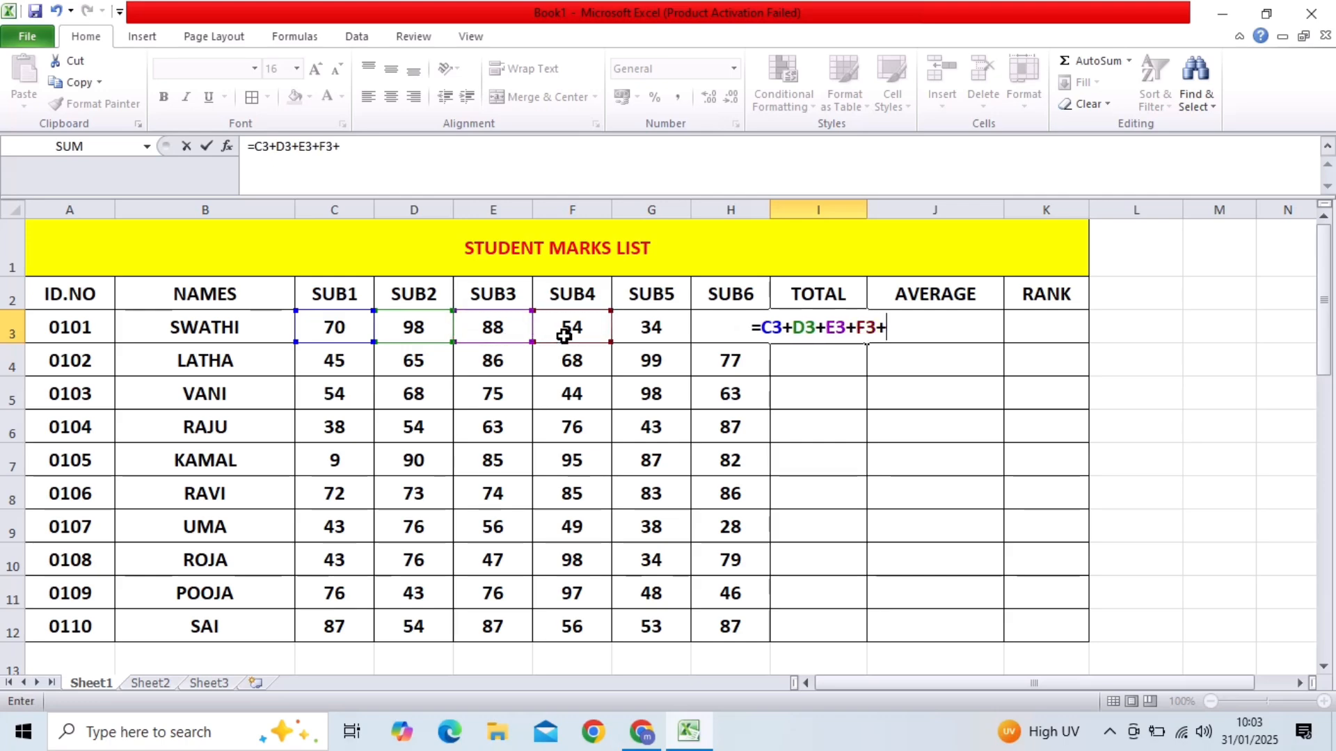
{"action": "left_click", "coordinate": [624, 329]}
{"action": "type", "text": "+"}
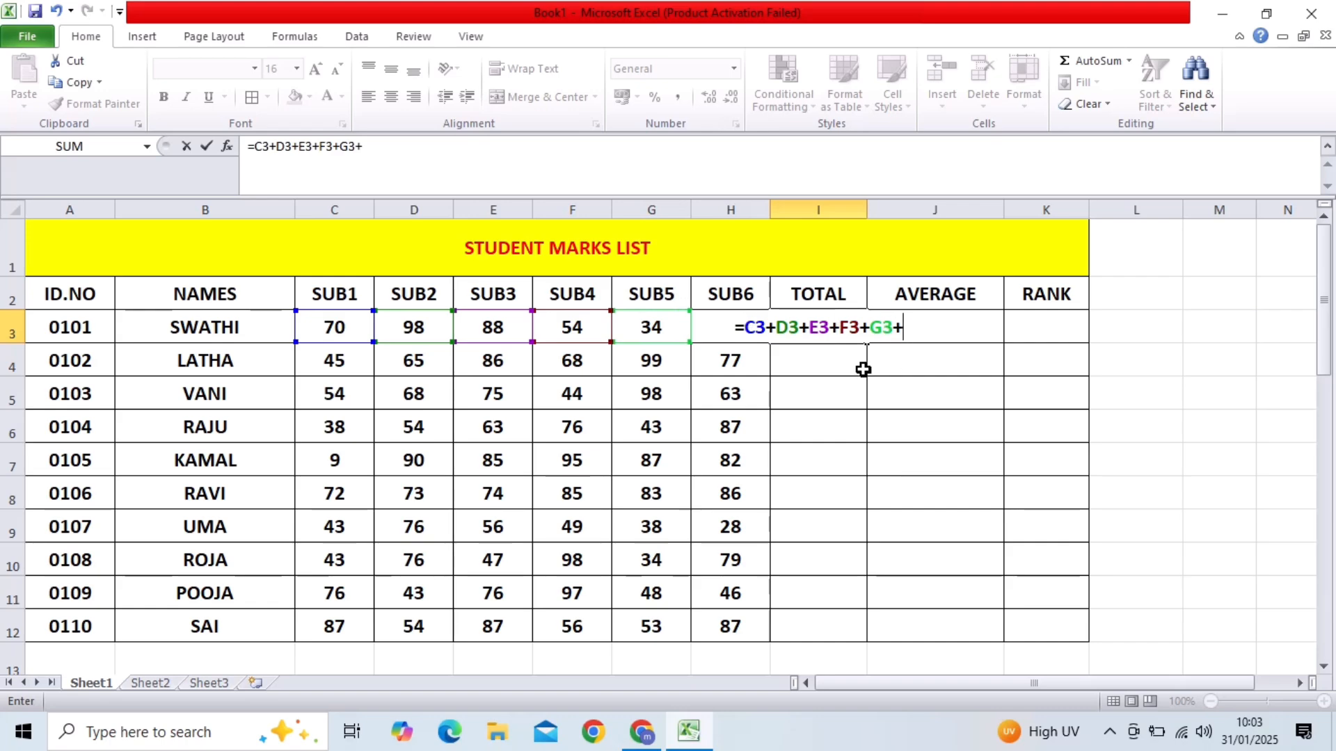
{"action": "type", "text": "h"}
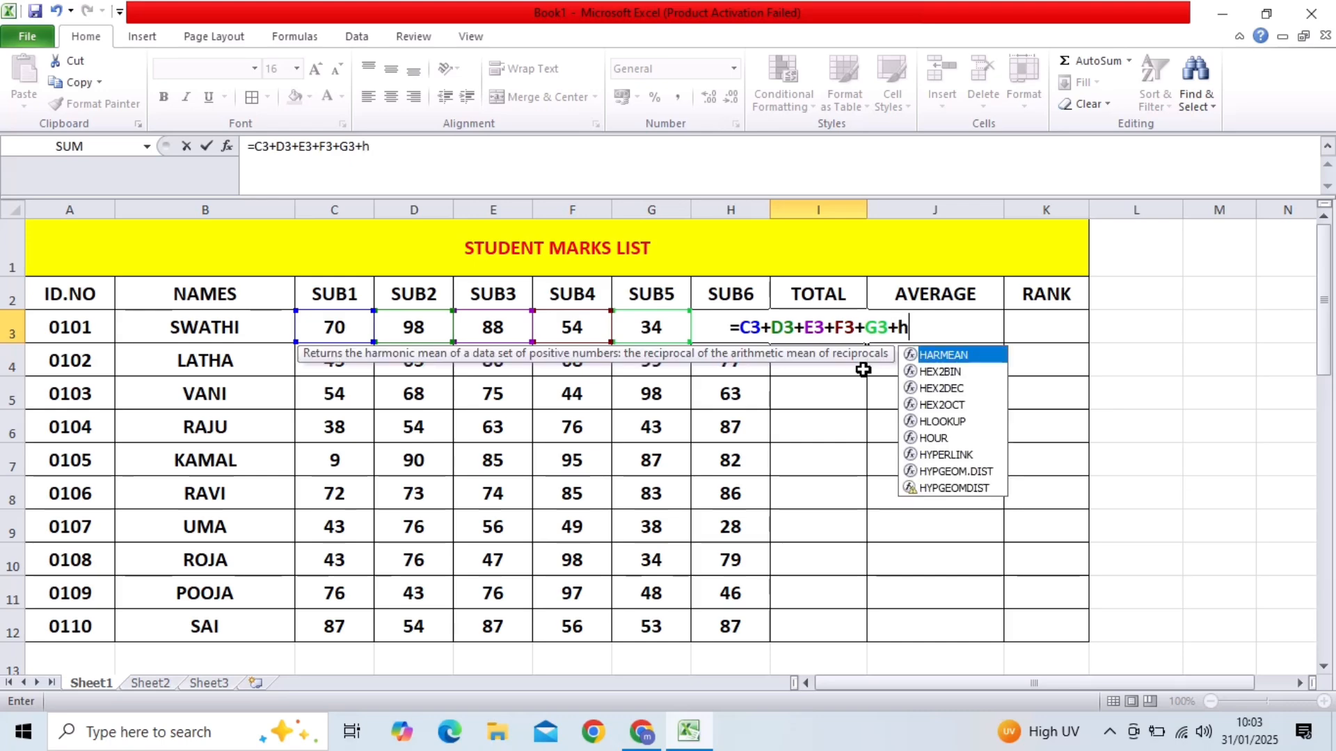
{"action": "type", "text": "3"}
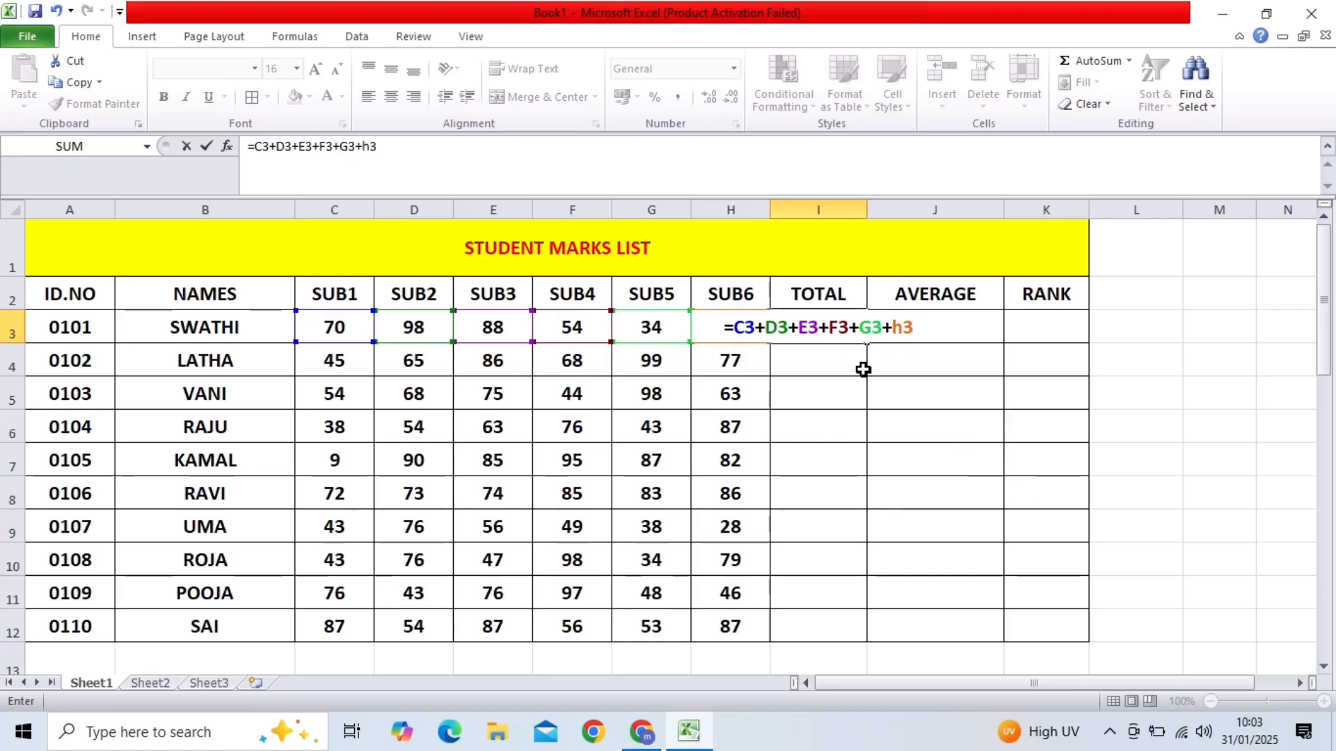
{"action": "key", "text": "Return"}
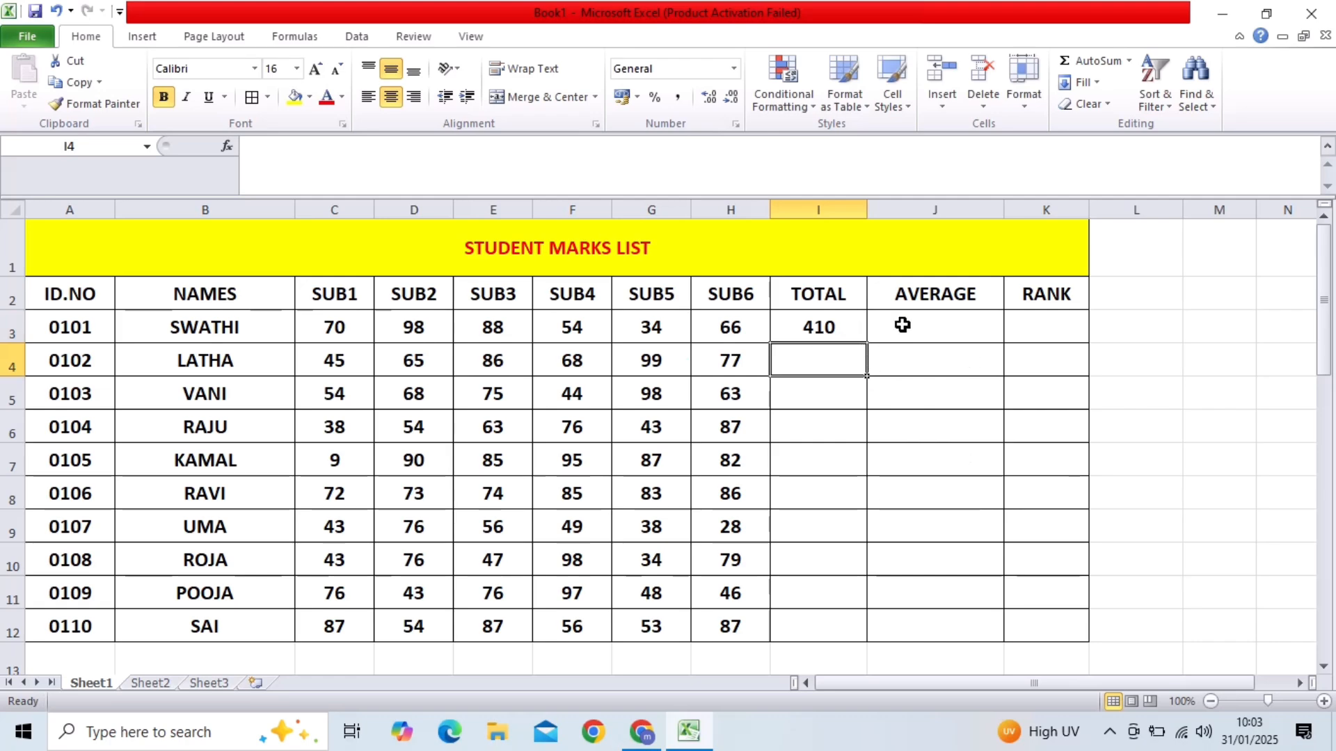
Enter the average formula =I3/6 in J3, dividing the first student's total by the six subjects
{"action": "left_click", "coordinate": [912, 325]}
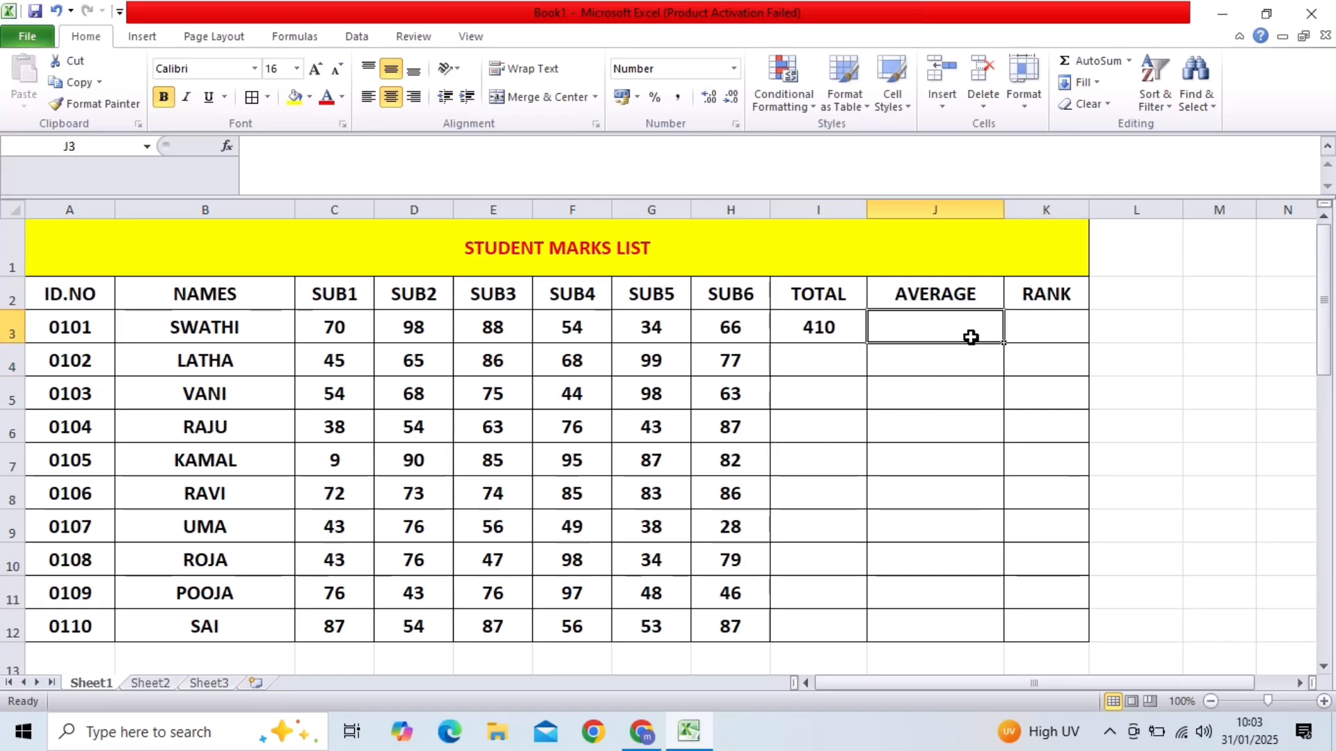
{"action": "type", "text": "="}
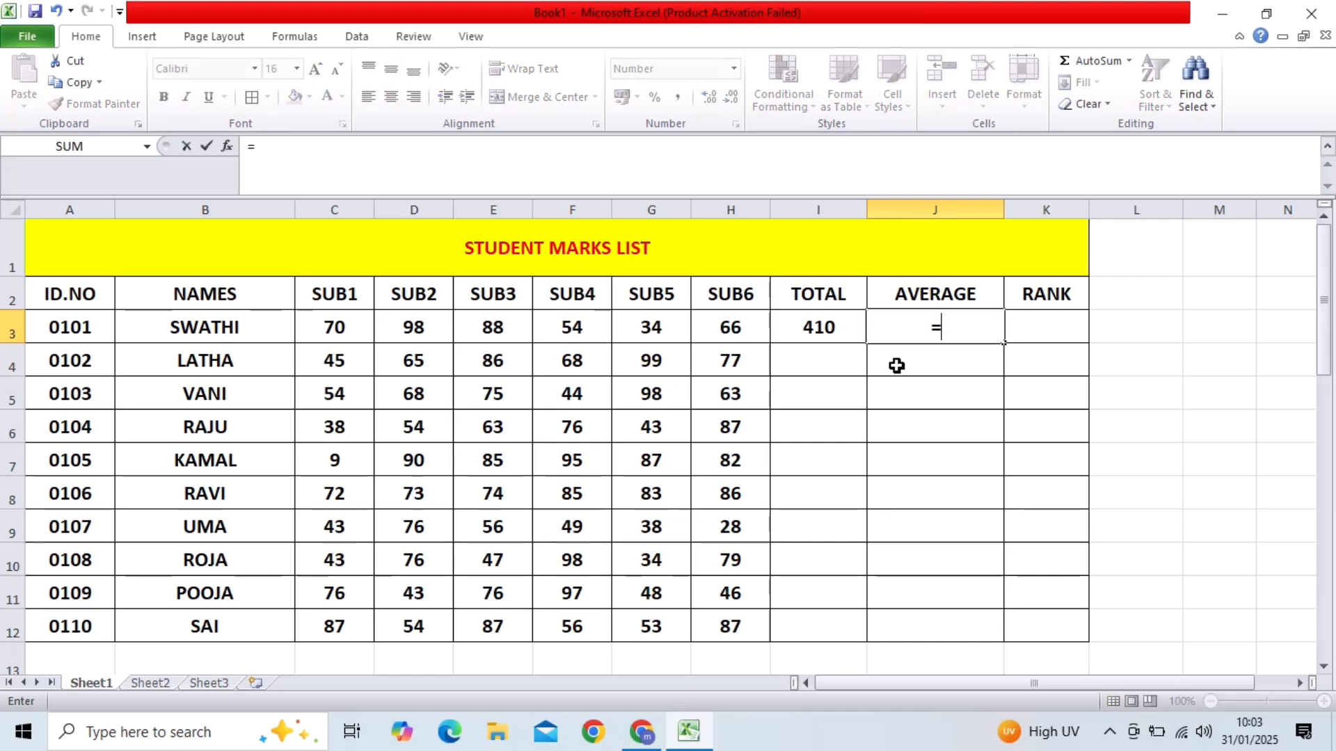
{"action": "left_click", "coordinate": [831, 327]}
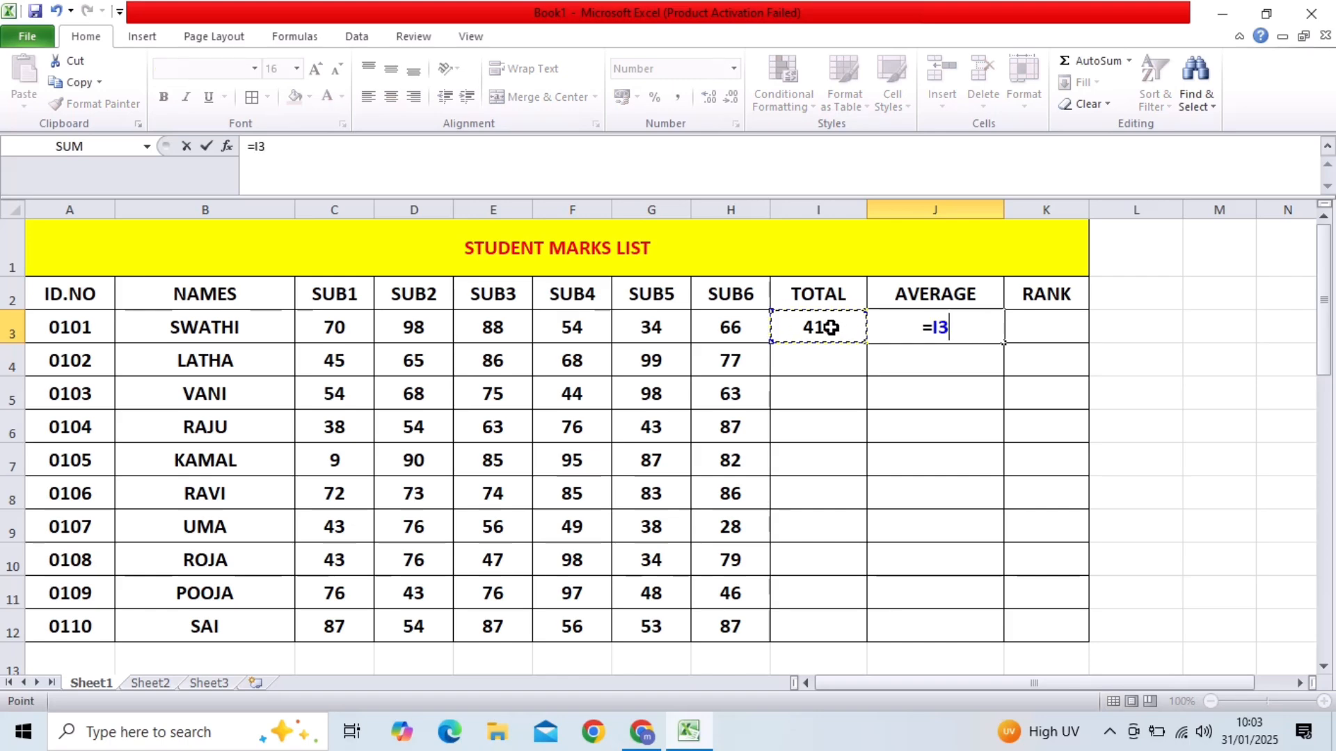
{"action": "type", "text": "/"}
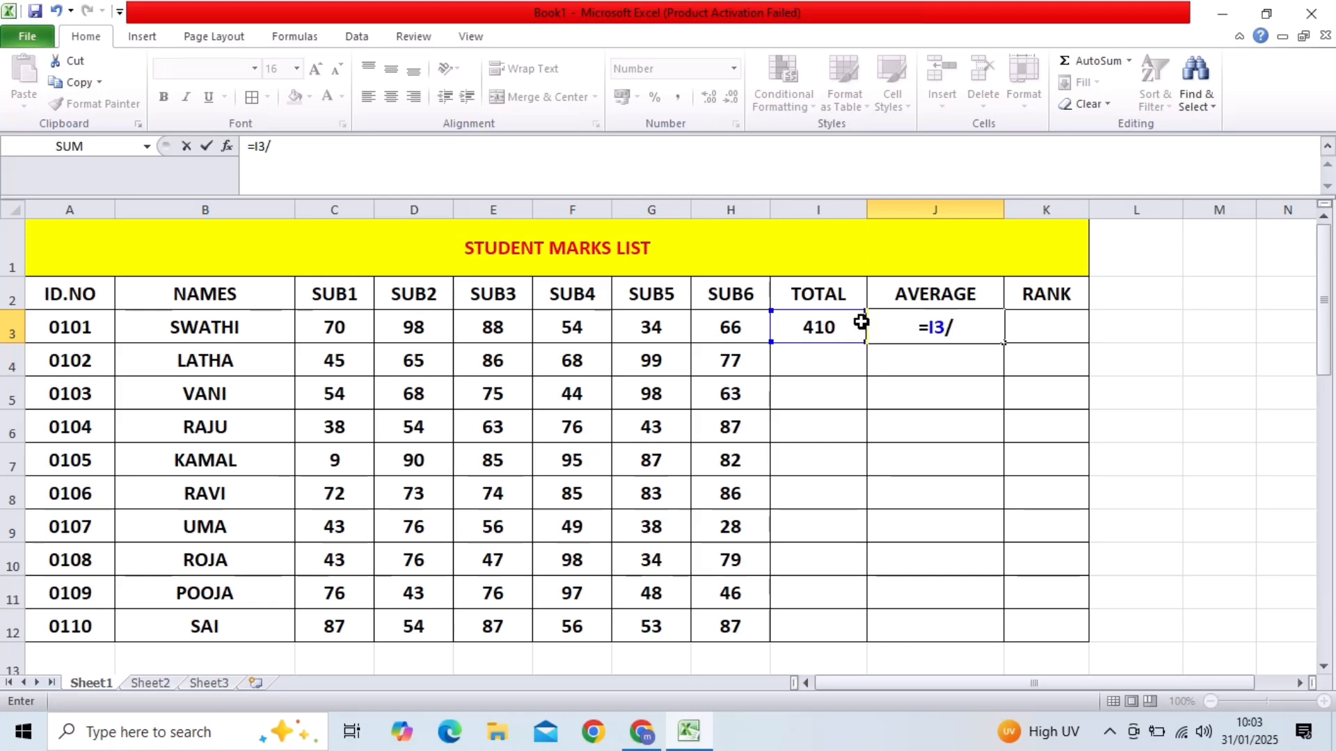
{"action": "type", "text": "6"}
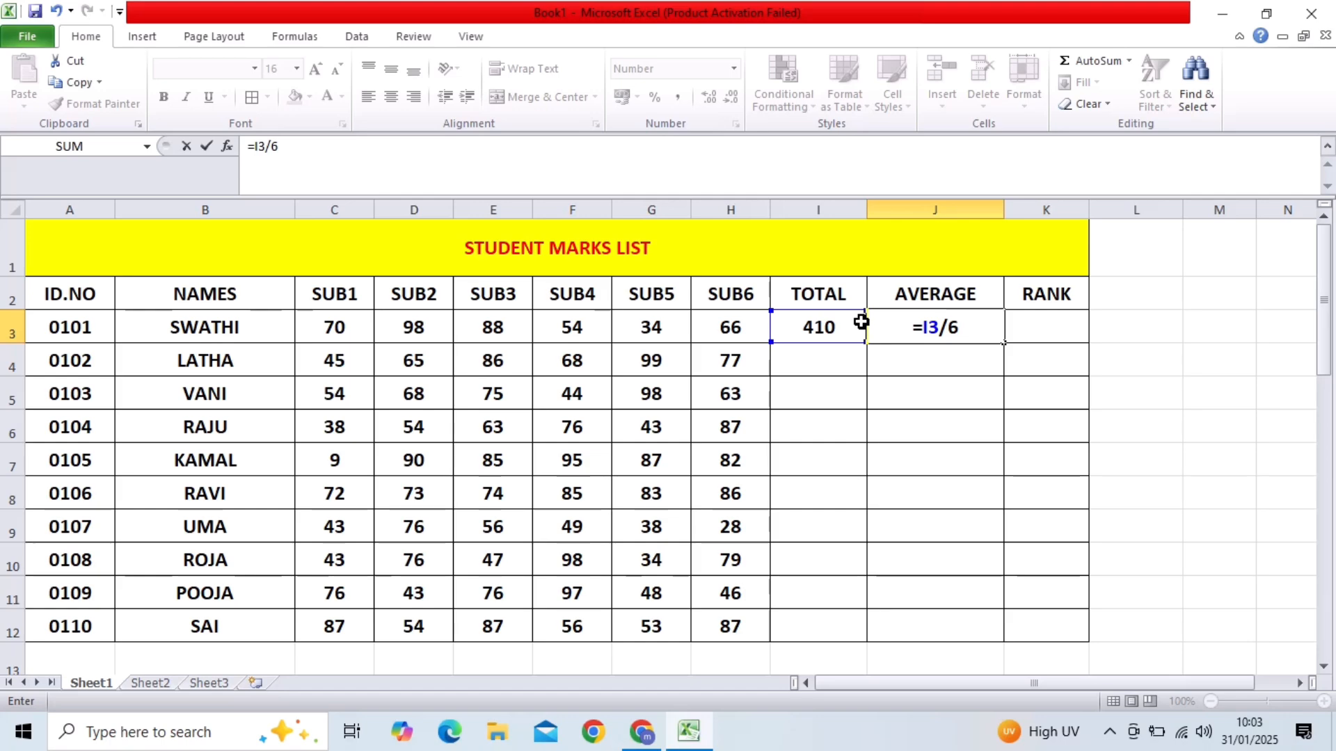
{"action": "key", "text": "Return"}
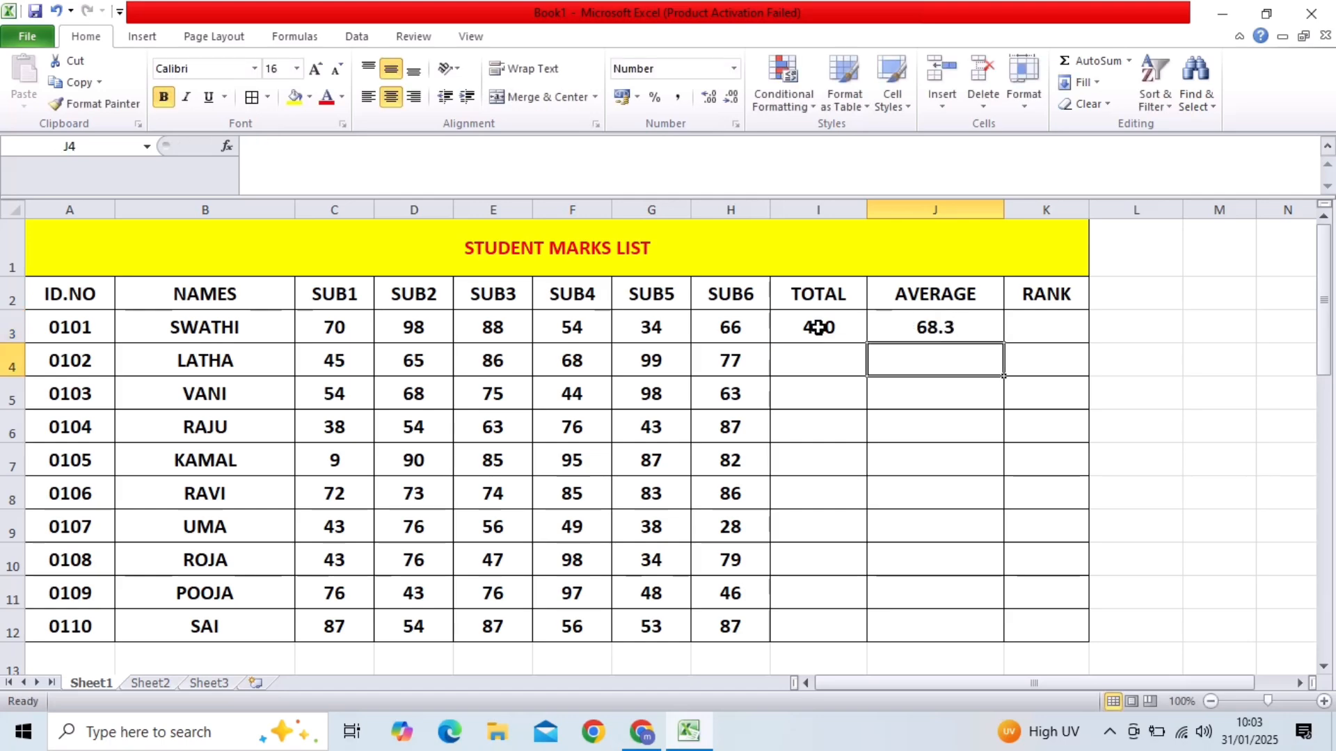
Fill the total and average formulas from row 3 down to row 12, and clear the contents of I3:J12
{"action": "left_click", "coordinate": [793, 327]}
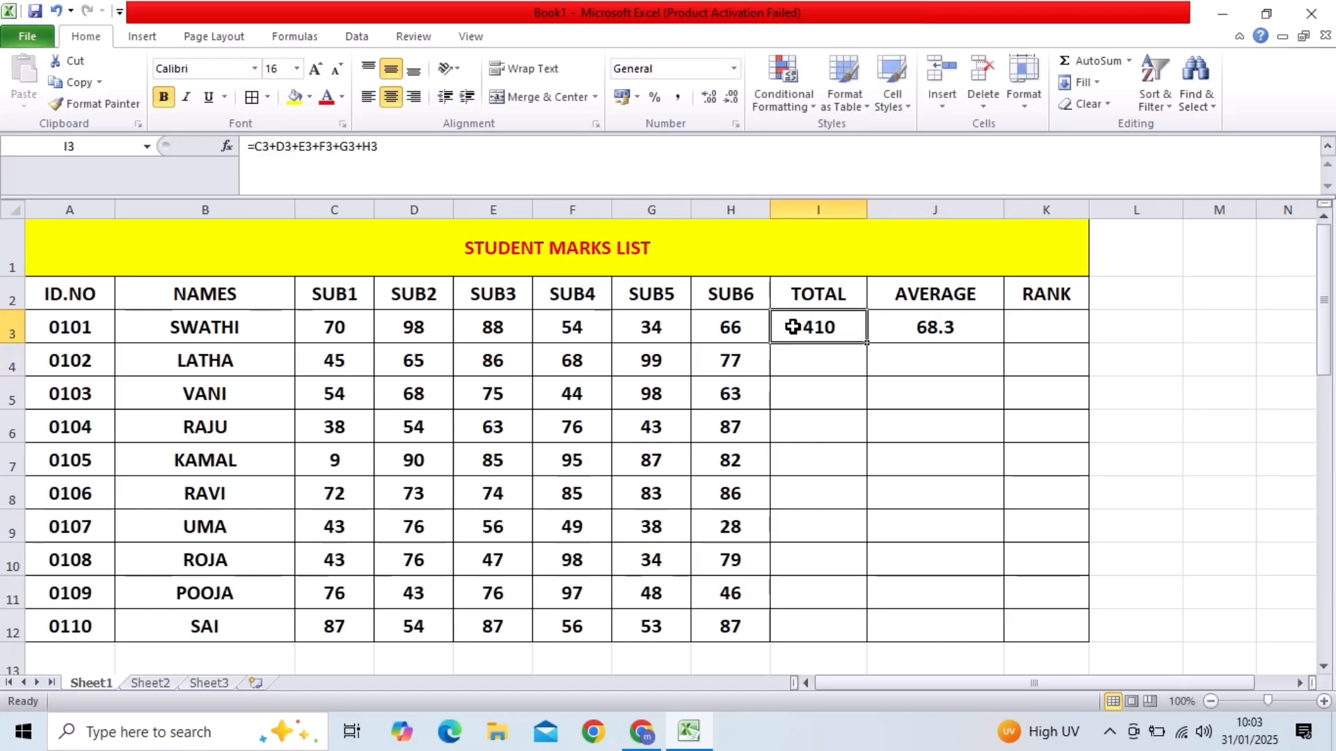
{"action": "left_click_drag", "start_coordinate": [792, 327], "coordinate": [895, 327]}
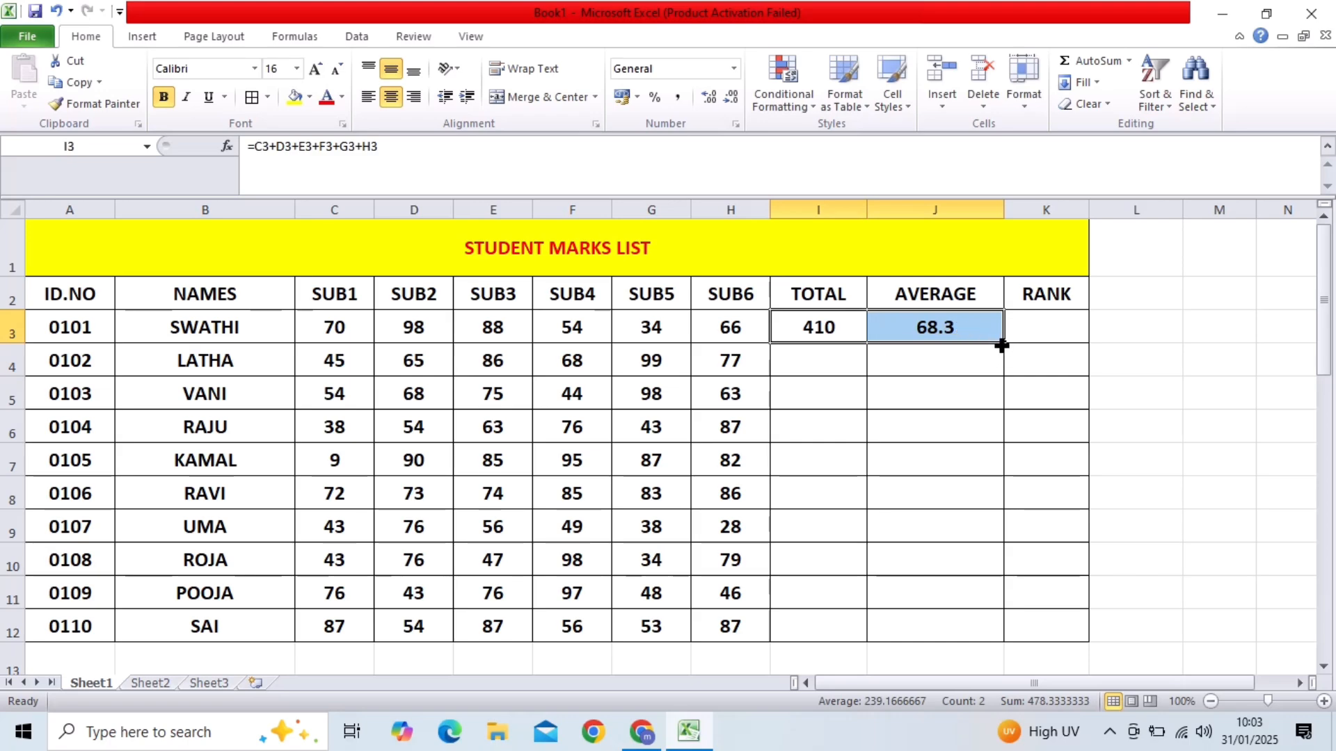
{"action": "left_click_drag", "start_coordinate": [1002, 346], "coordinate": [1001, 632]}
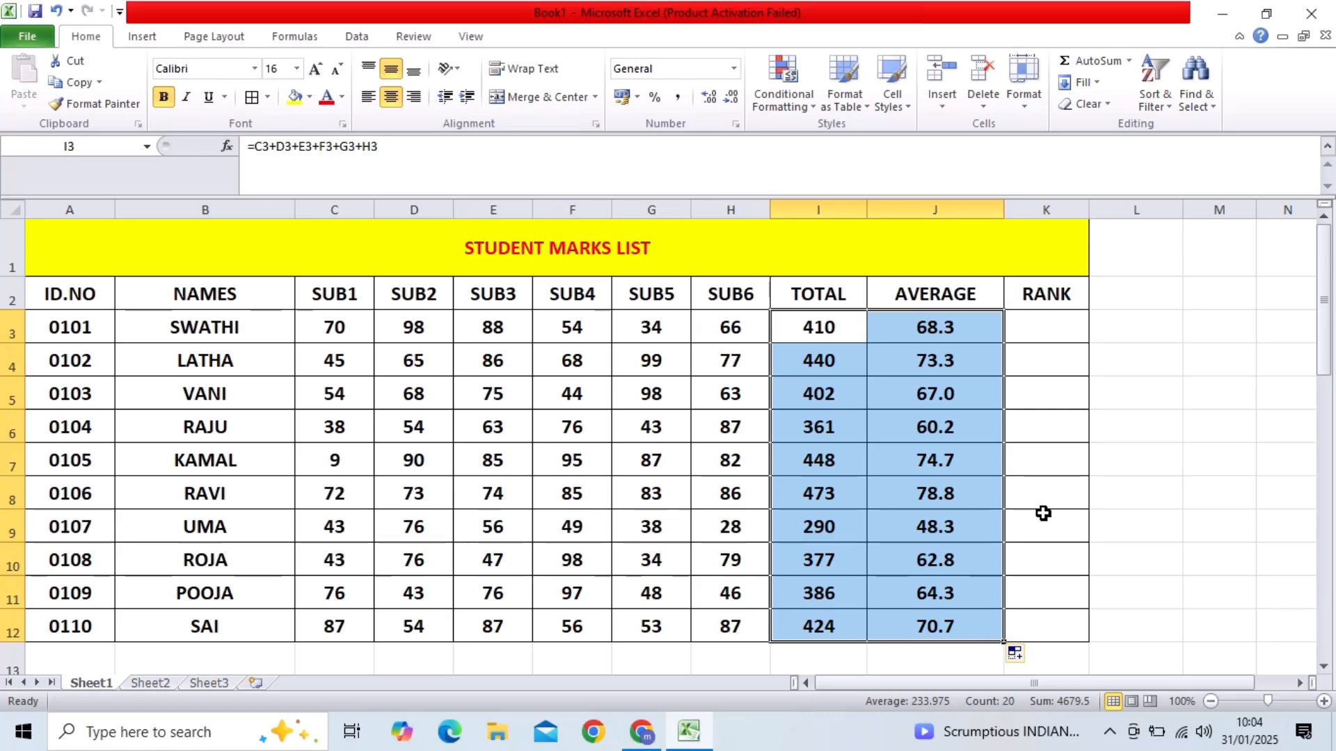
{"action": "key", "text": "Delete"}
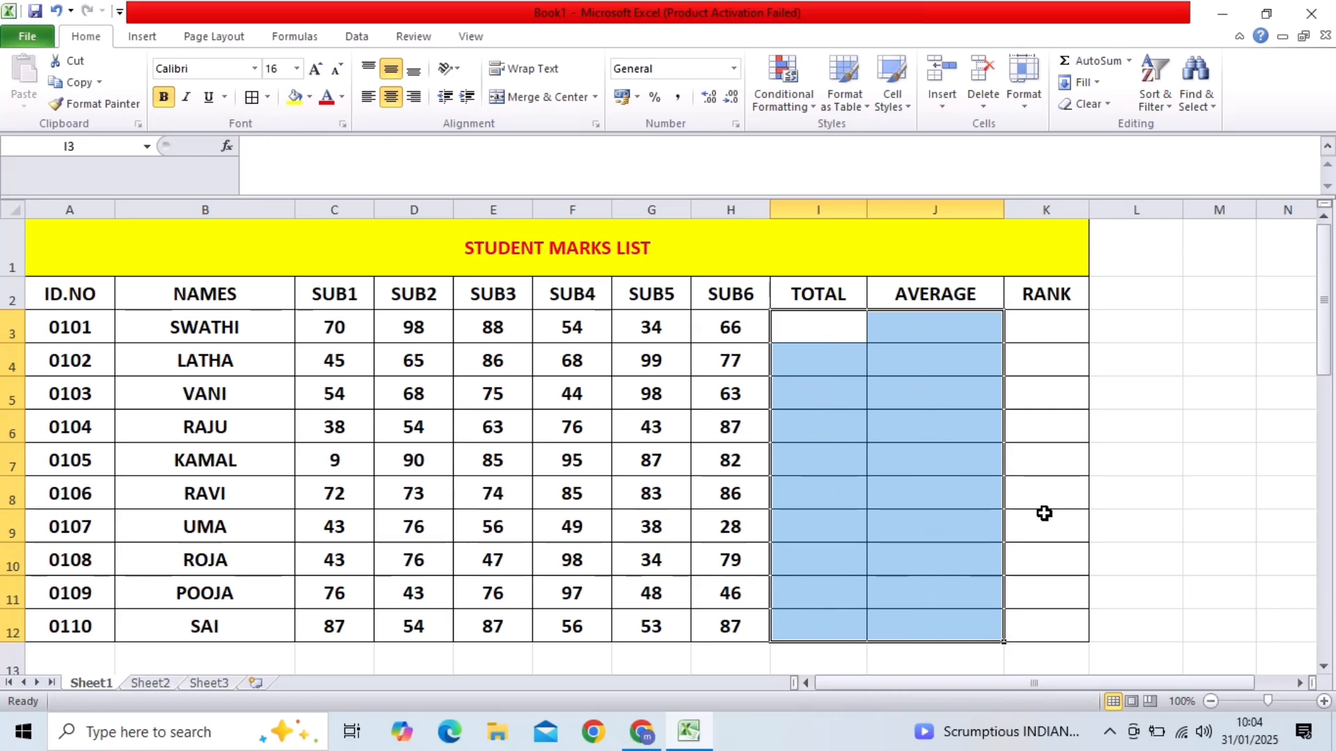
{"action": "left_click", "coordinate": [832, 473]}
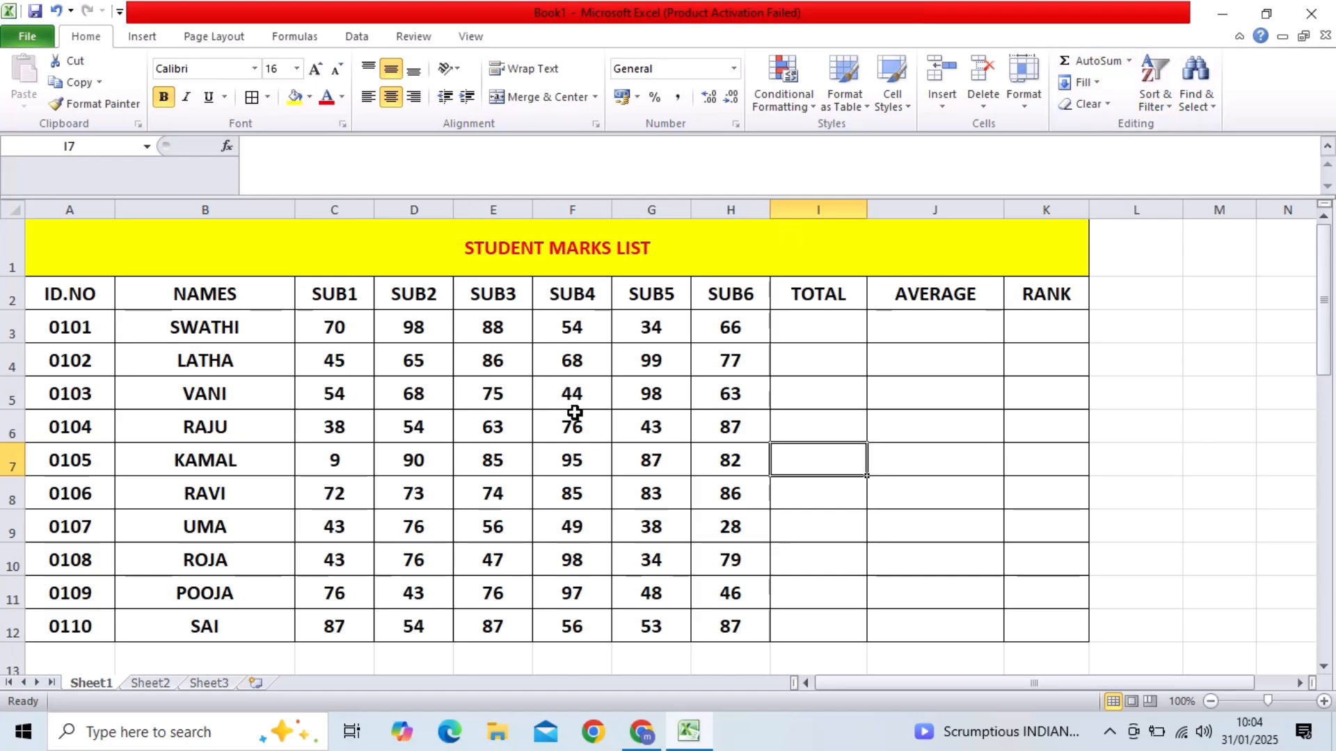
Use AutoSum to enter the total formula =SUM(C3:H3) in I3 for the first student
{"action": "left_click", "coordinate": [827, 327]}
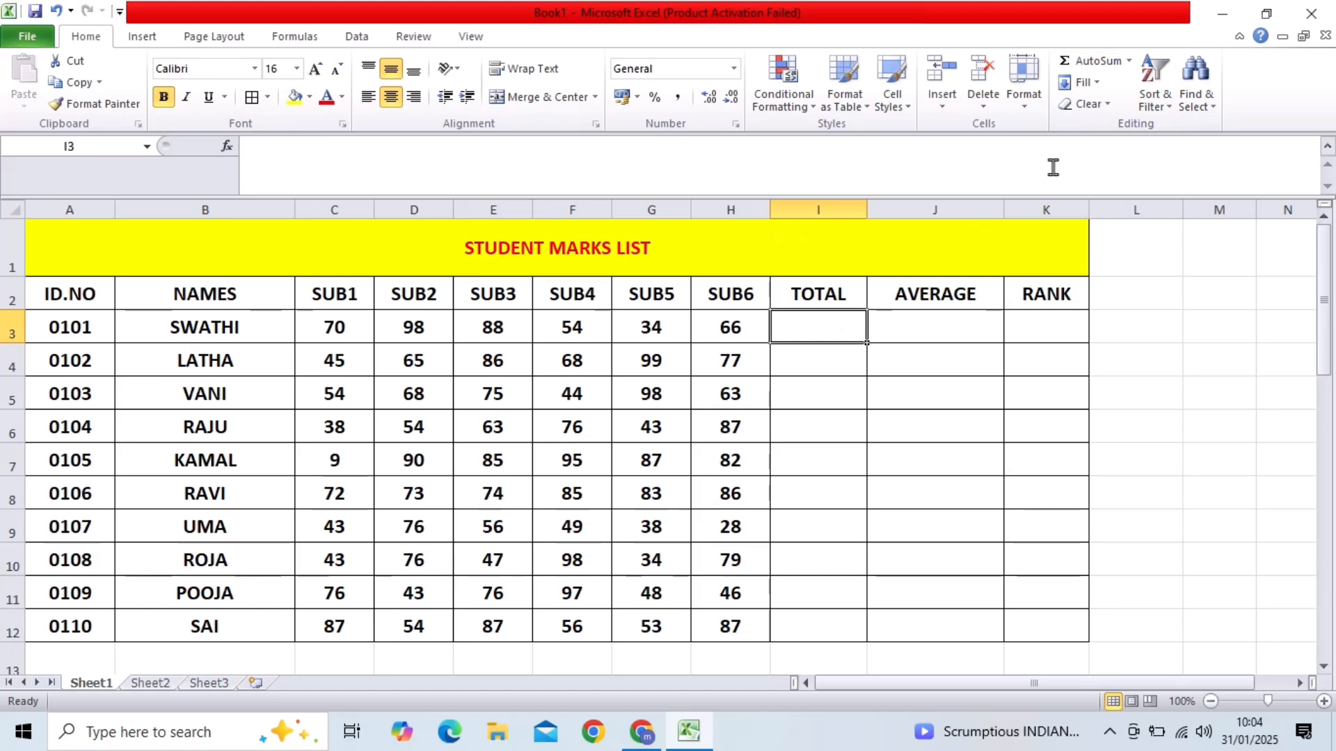
{"action": "left_click", "coordinate": [1130, 61]}
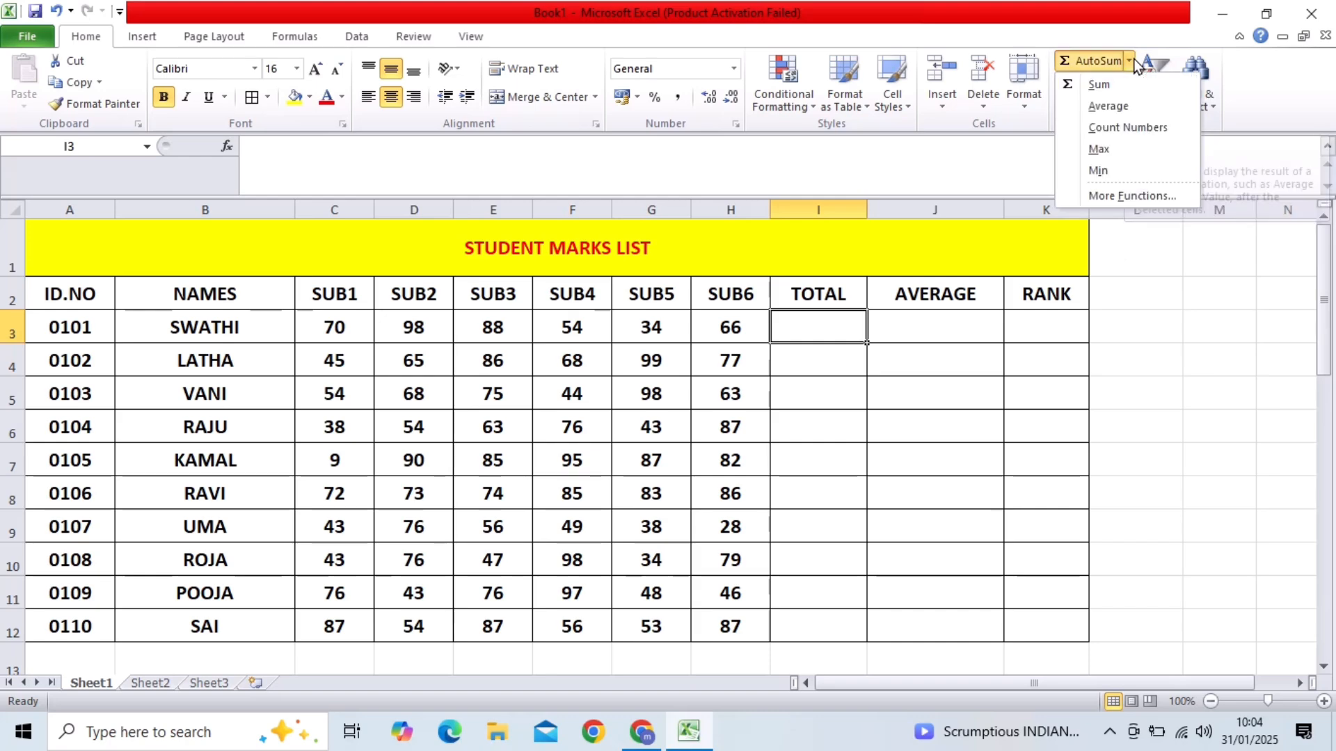
{"action": "left_click", "coordinate": [1098, 84]}
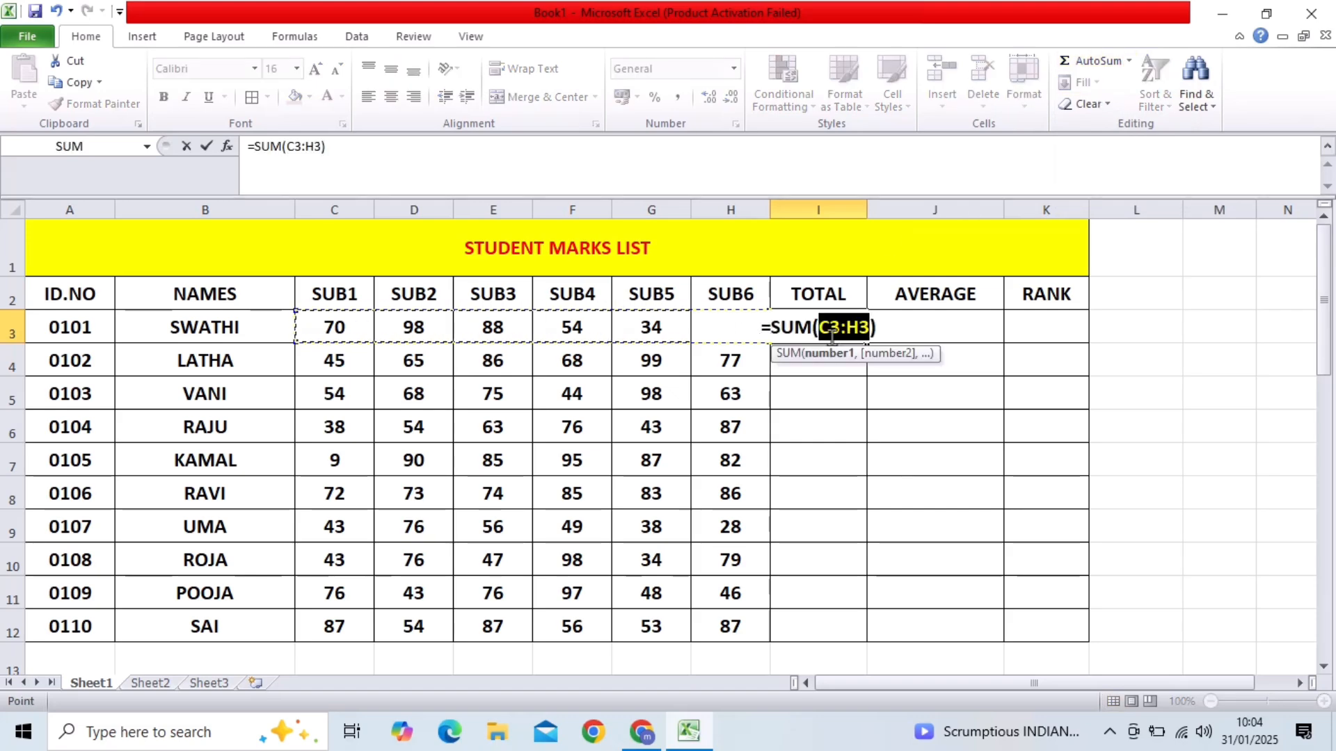
{"action": "key", "text": "Return"}
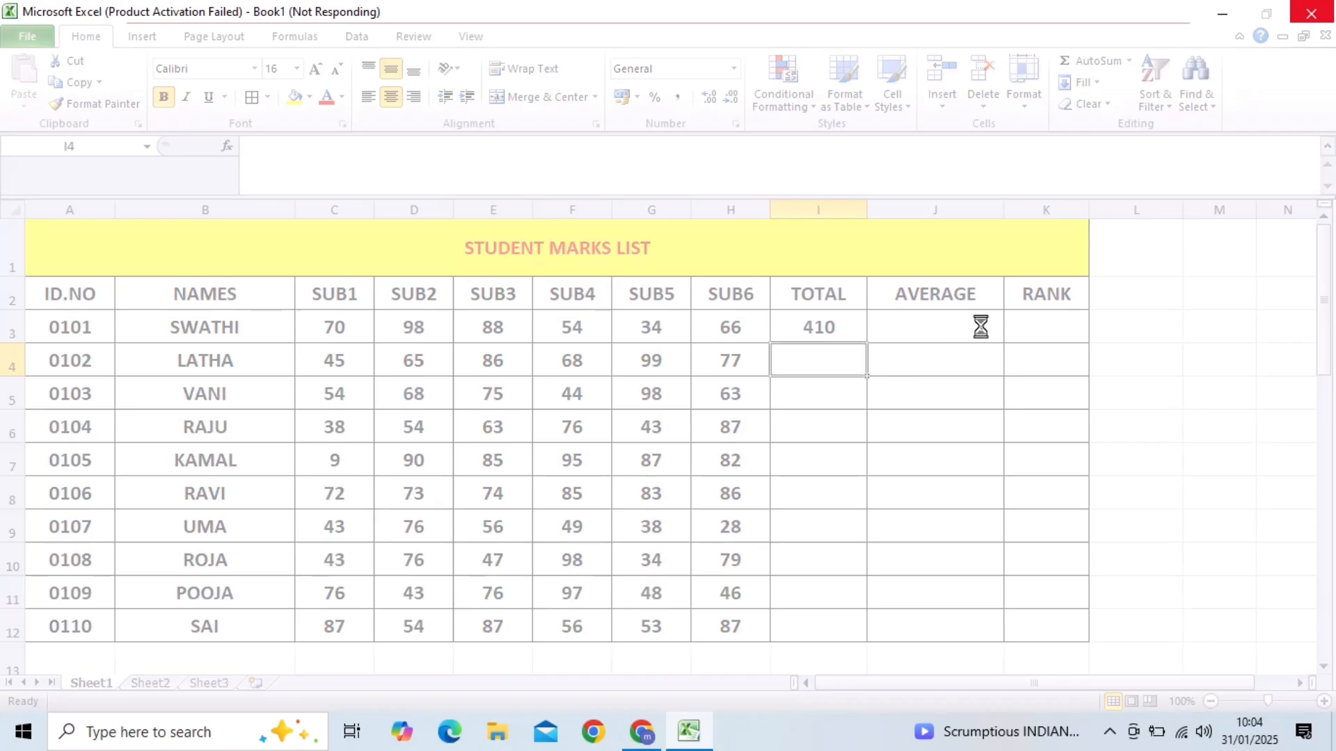
Use the AutoSum Average function to enter =AVERAGE(C3:I3) in J3 for the first student
{"action": "left_click", "coordinate": [990, 328]}
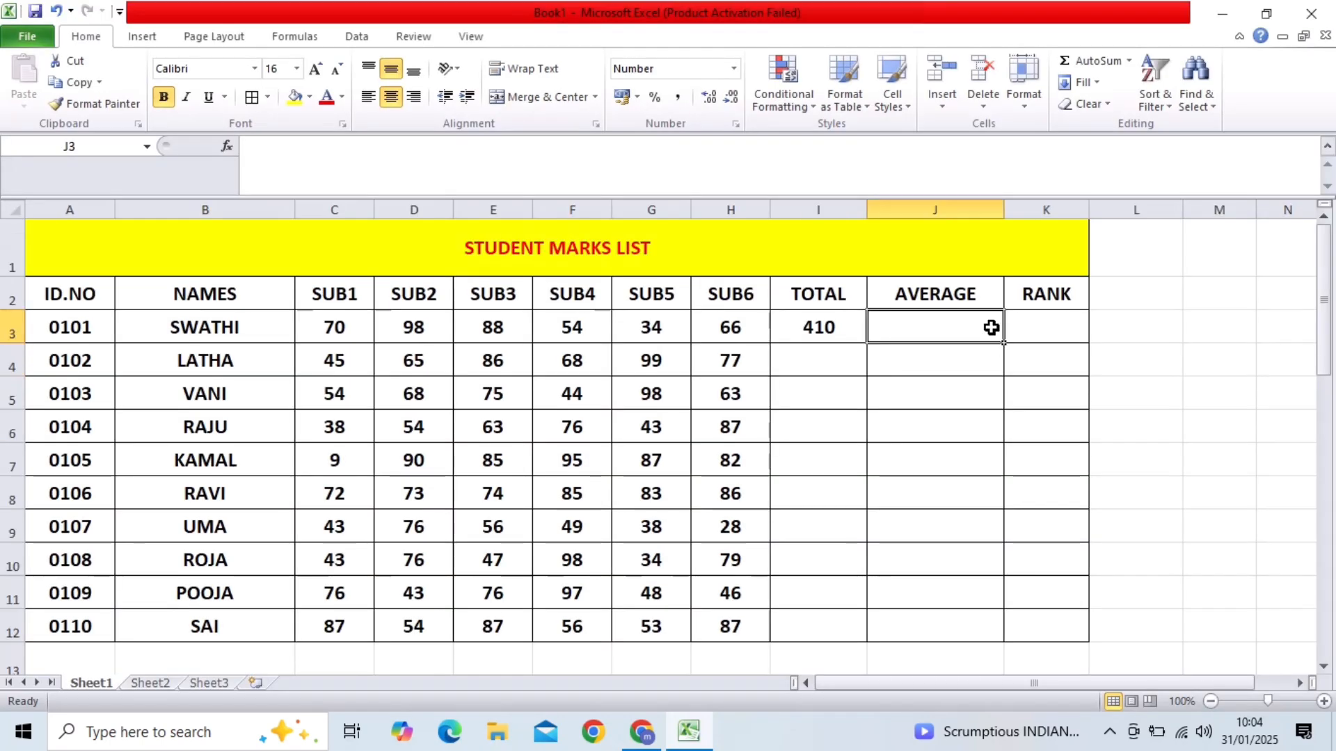
{"action": "left_click", "coordinate": [1129, 61]}
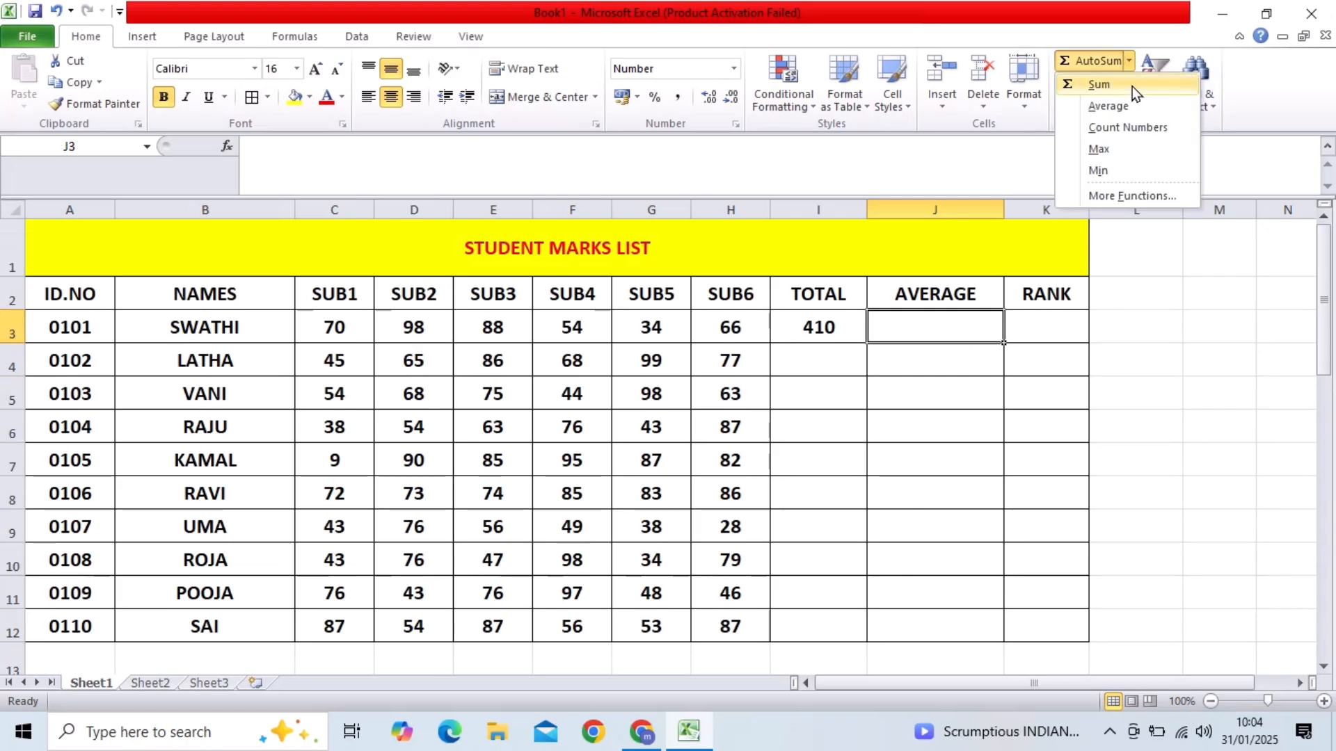
{"action": "left_click", "coordinate": [1132, 106]}
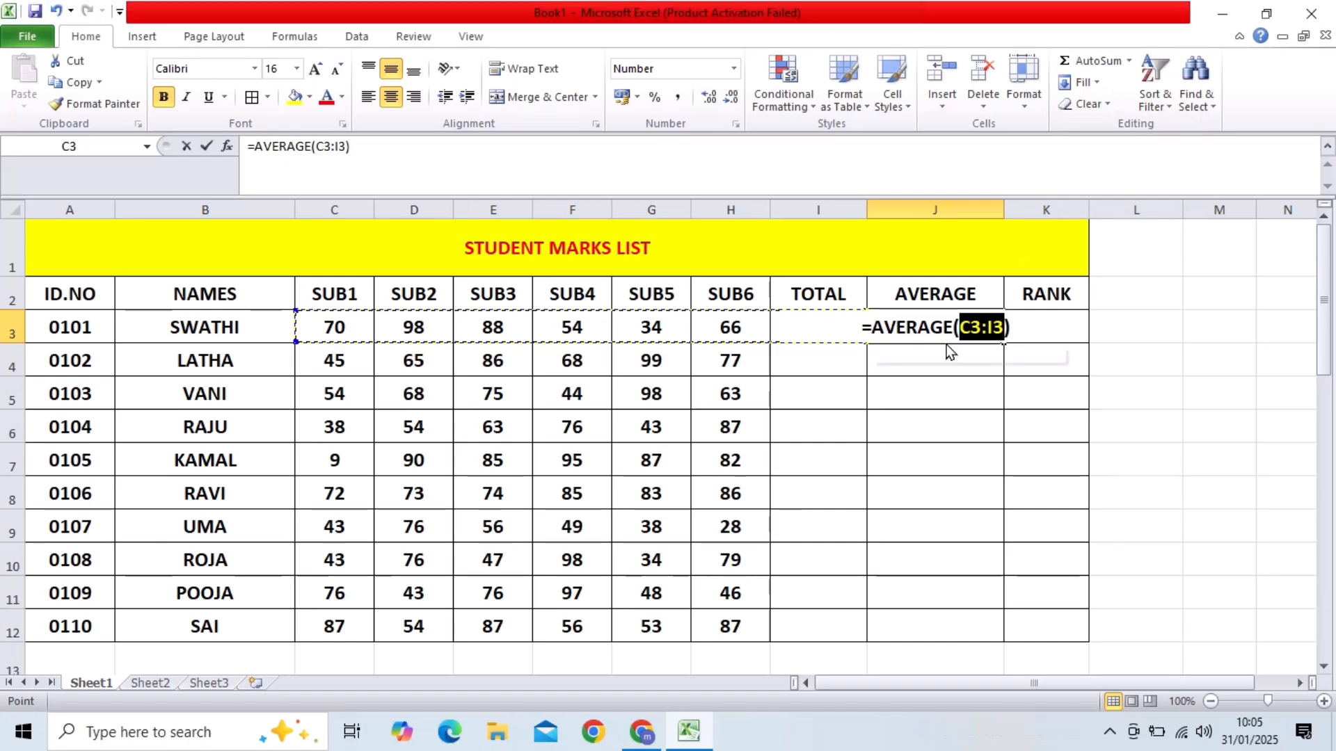
{"action": "key", "text": "Return"}
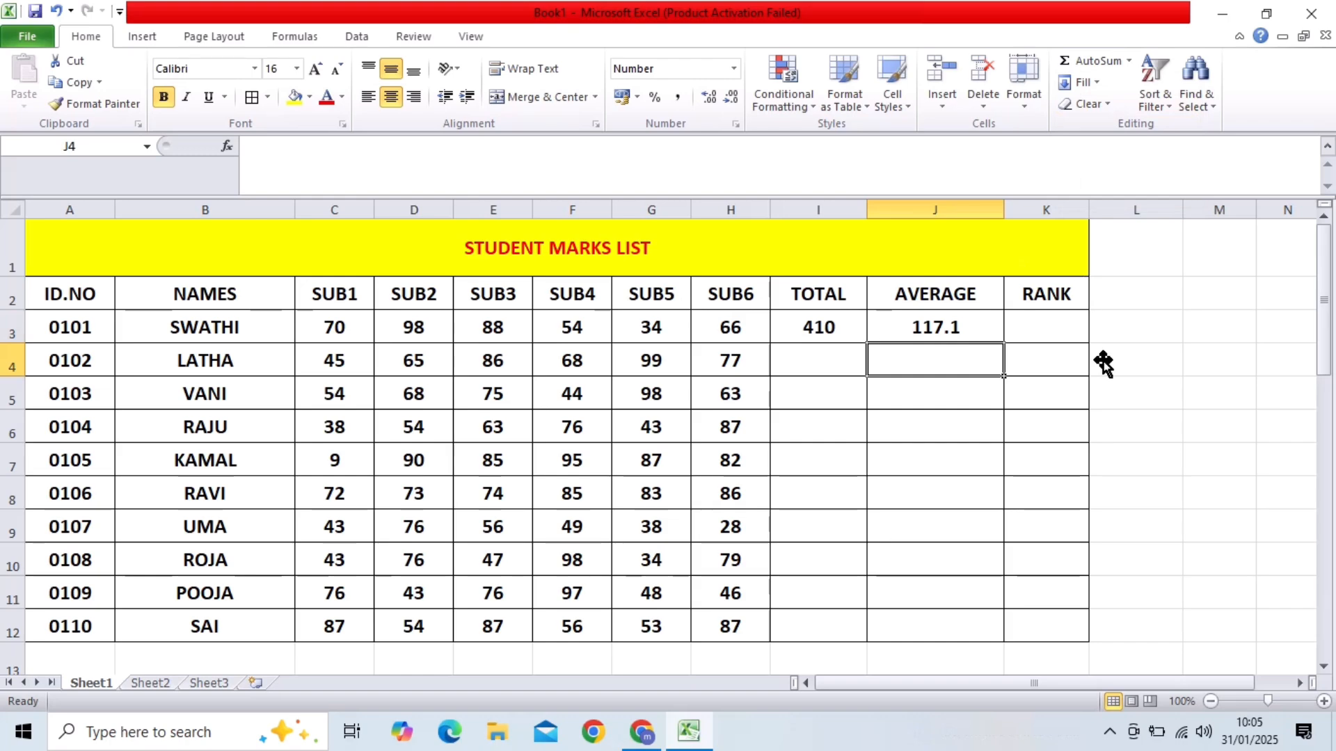
Clear the average formula from J3
{"action": "left_click", "coordinate": [963, 327]}
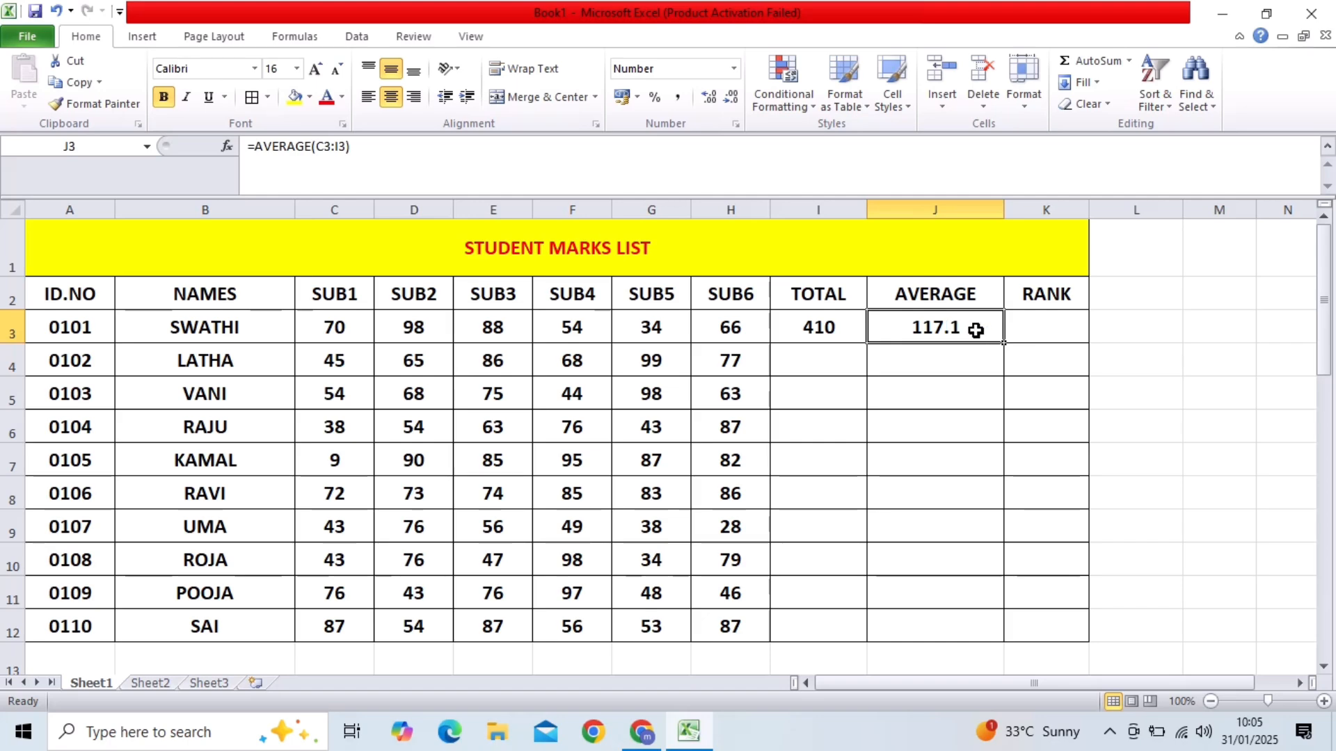
{"action": "key", "text": "BackSpace"}
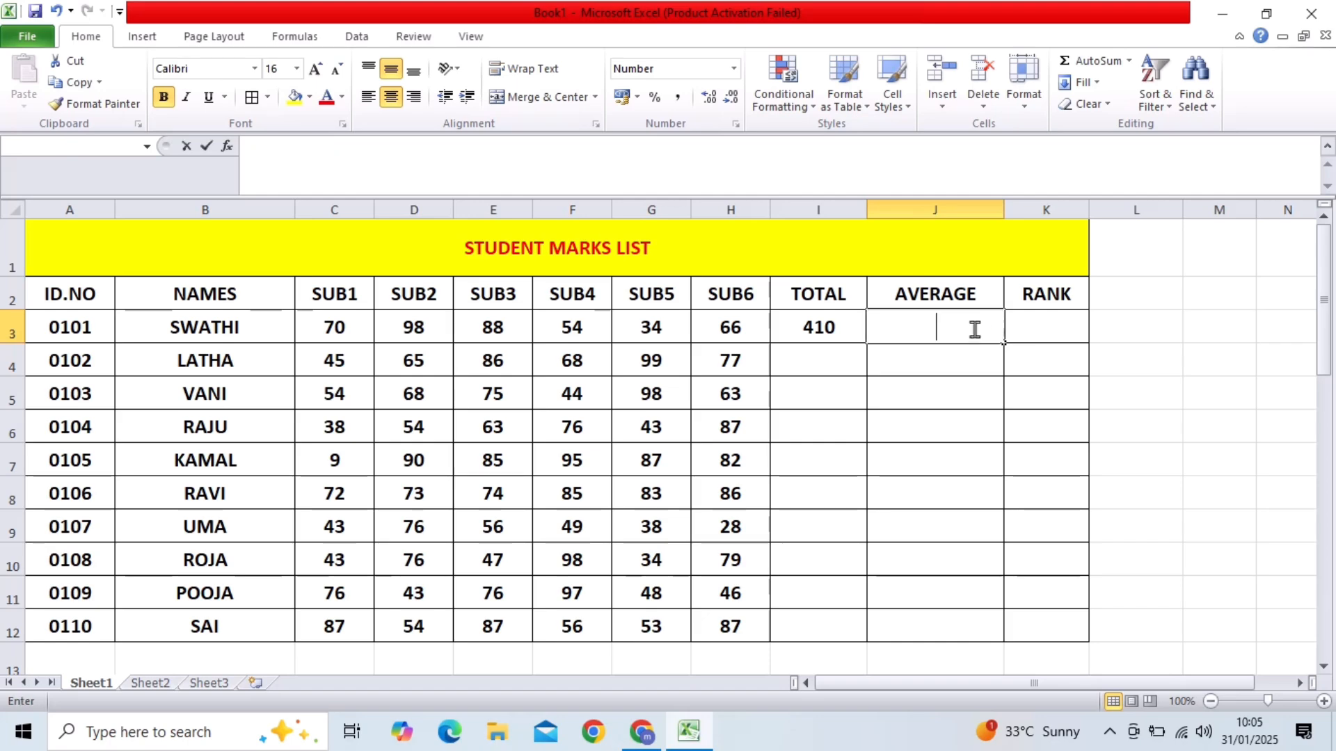
{"action": "left_click", "coordinate": [933, 382]}
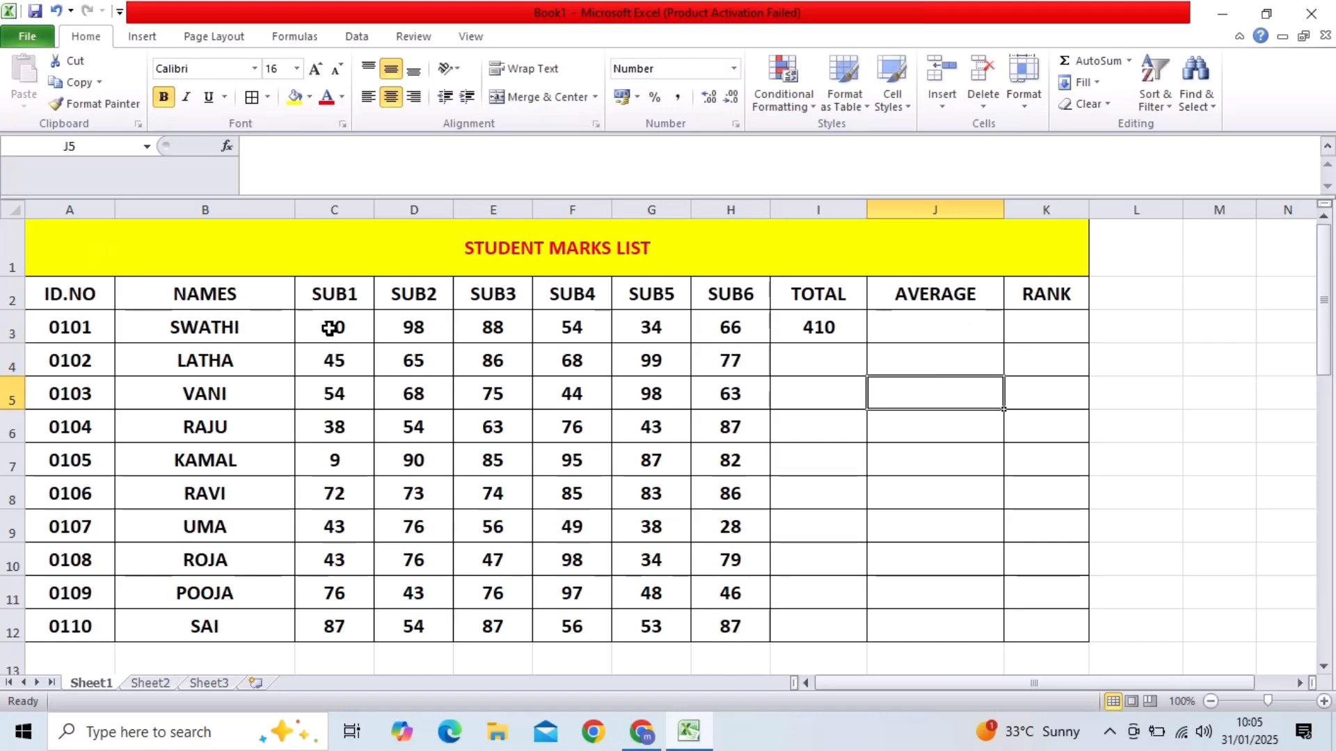
Use the AutoSum Average function on the first student's marks C3:H3 to place the average in J3
{"action": "left_click", "coordinate": [333, 331]}
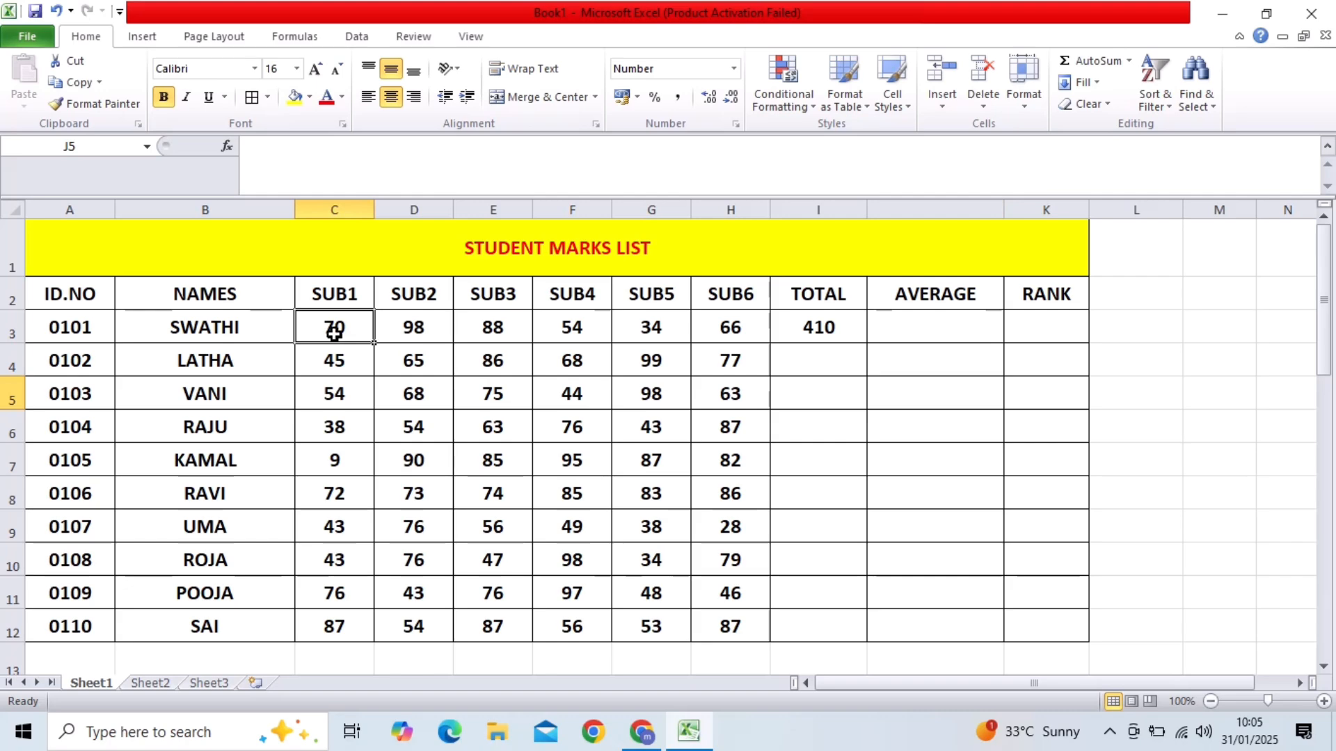
{"action": "left_click_drag", "start_coordinate": [334, 332], "coordinate": [715, 327]}
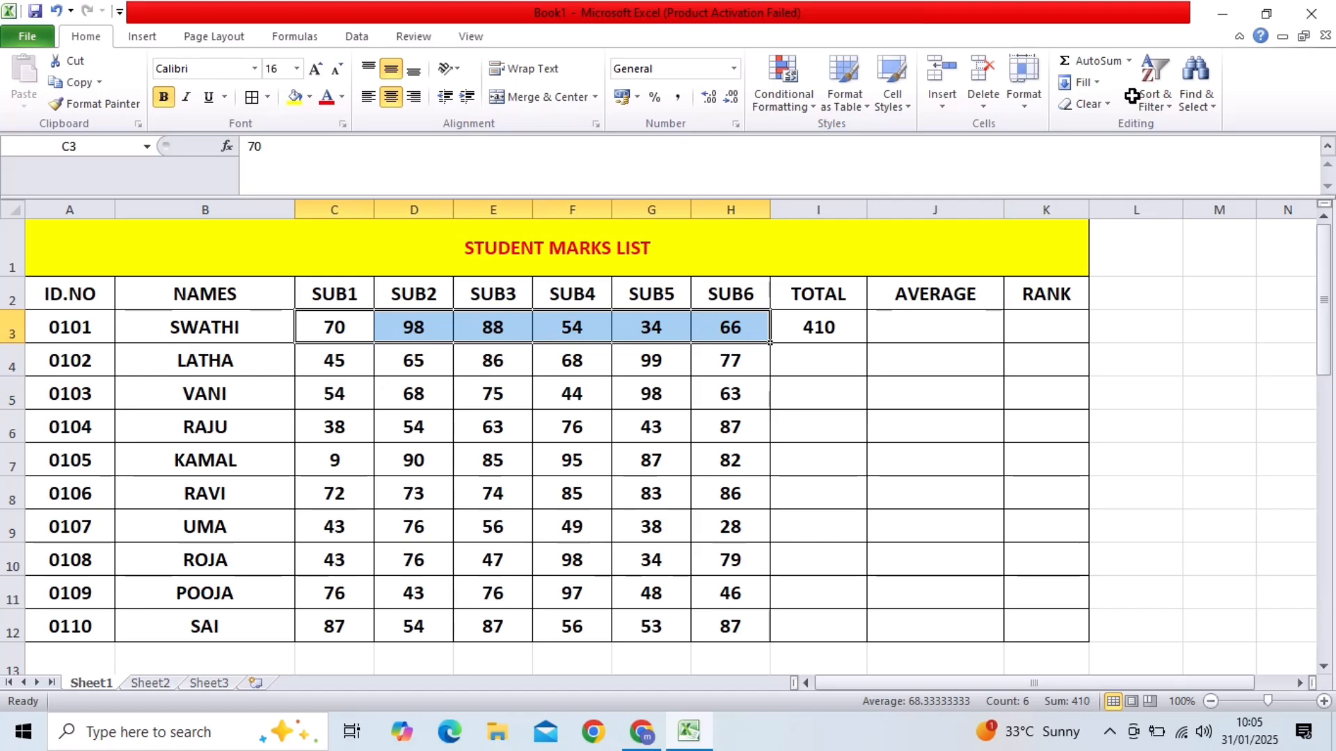
{"action": "left_click", "coordinate": [1130, 61]}
{"action": "left_click", "coordinate": [1130, 61]}
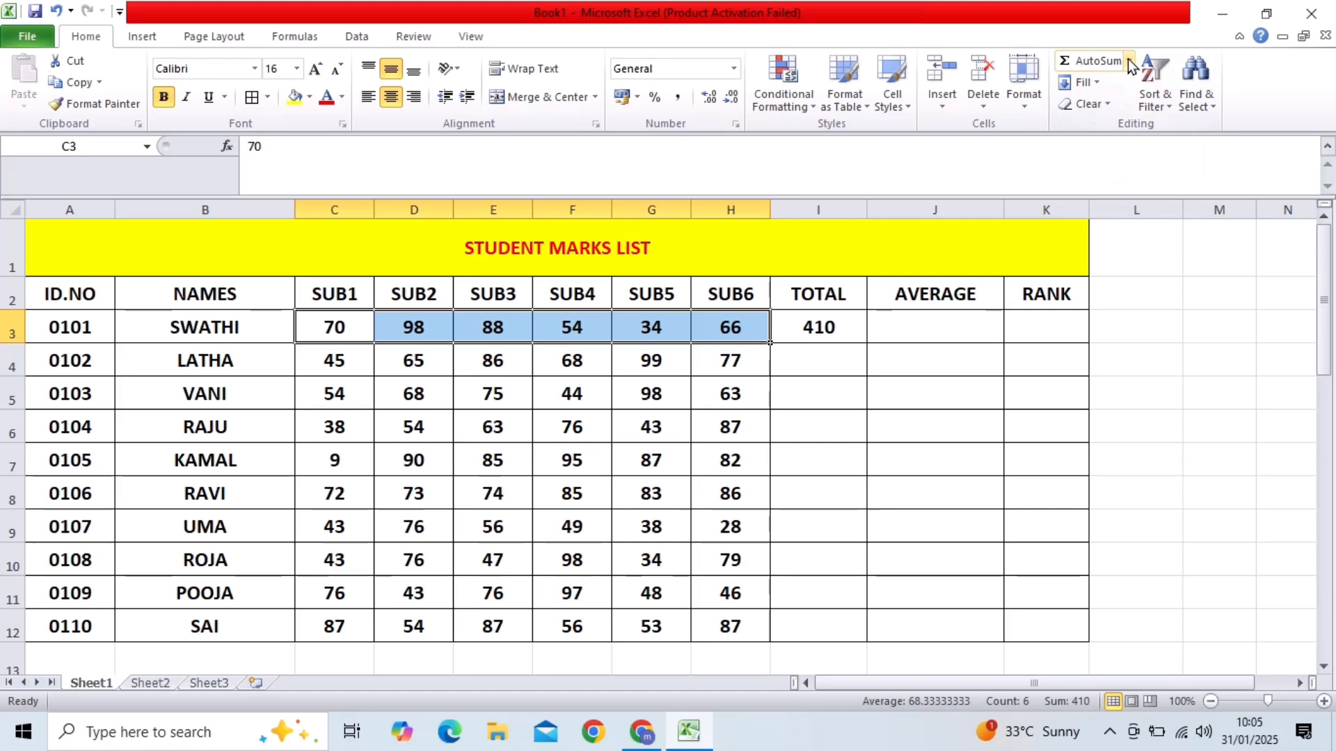
{"action": "left_click", "coordinate": [1130, 62]}
{"action": "left_click", "coordinate": [1130, 61]}
{"action": "left_click", "coordinate": [1130, 61]}
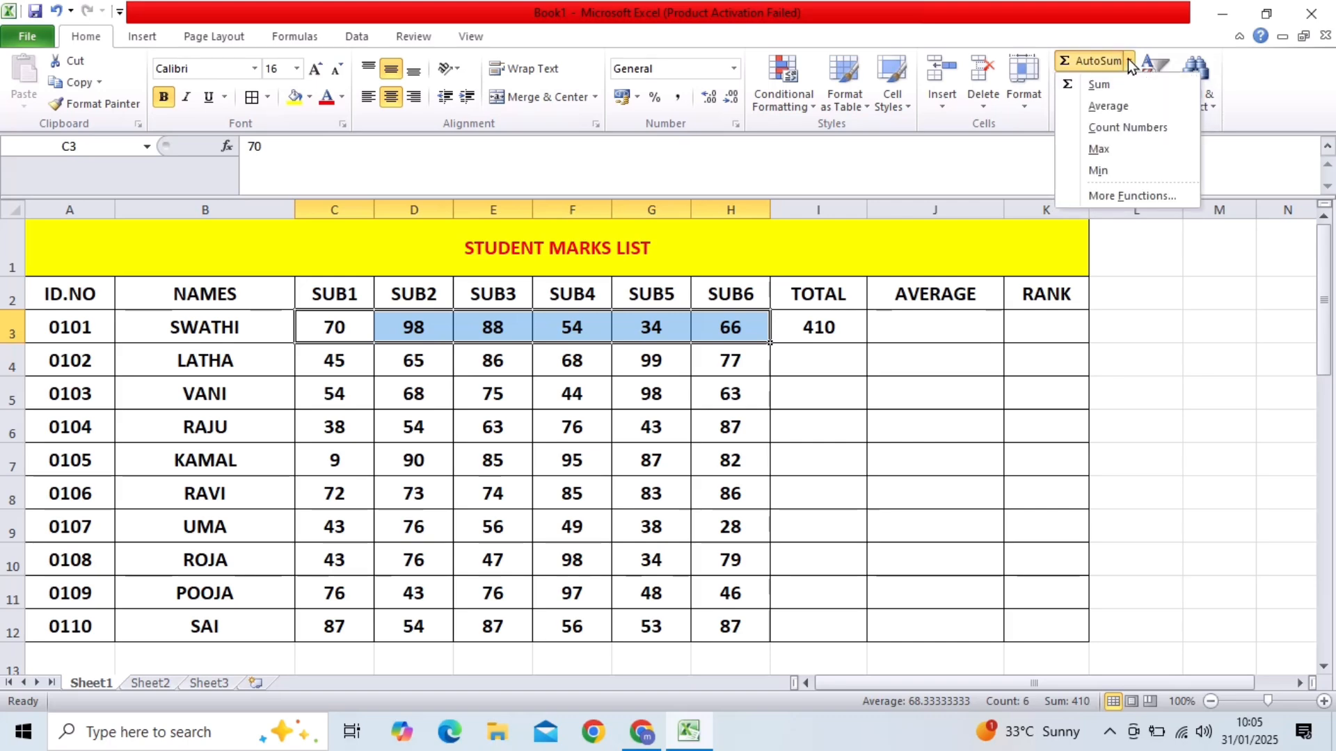
{"action": "left_click", "coordinate": [1138, 105]}
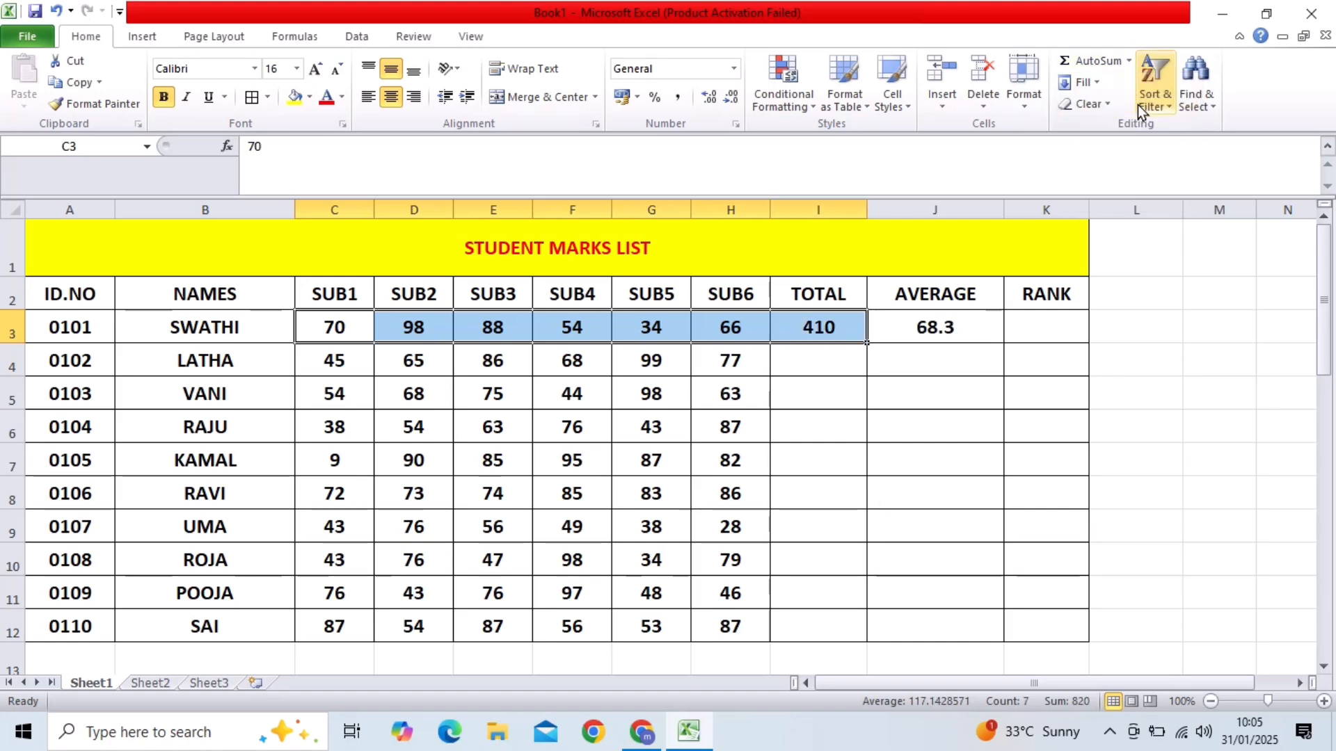
{"action": "left_click", "coordinate": [876, 426]}
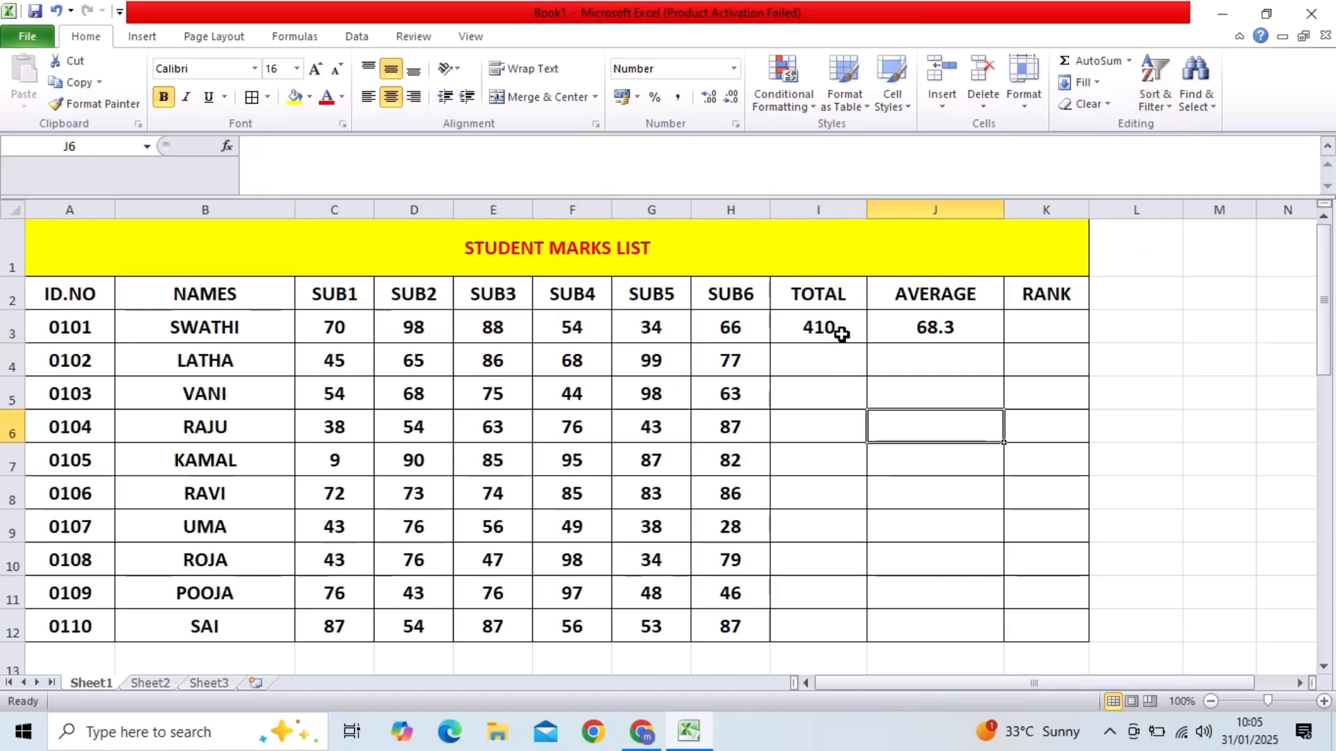
Fill the first student's total and average formulas down to row 12, and clear the contents of I3:J12
{"action": "left_click_drag", "start_coordinate": [842, 335], "coordinate": [924, 332]}
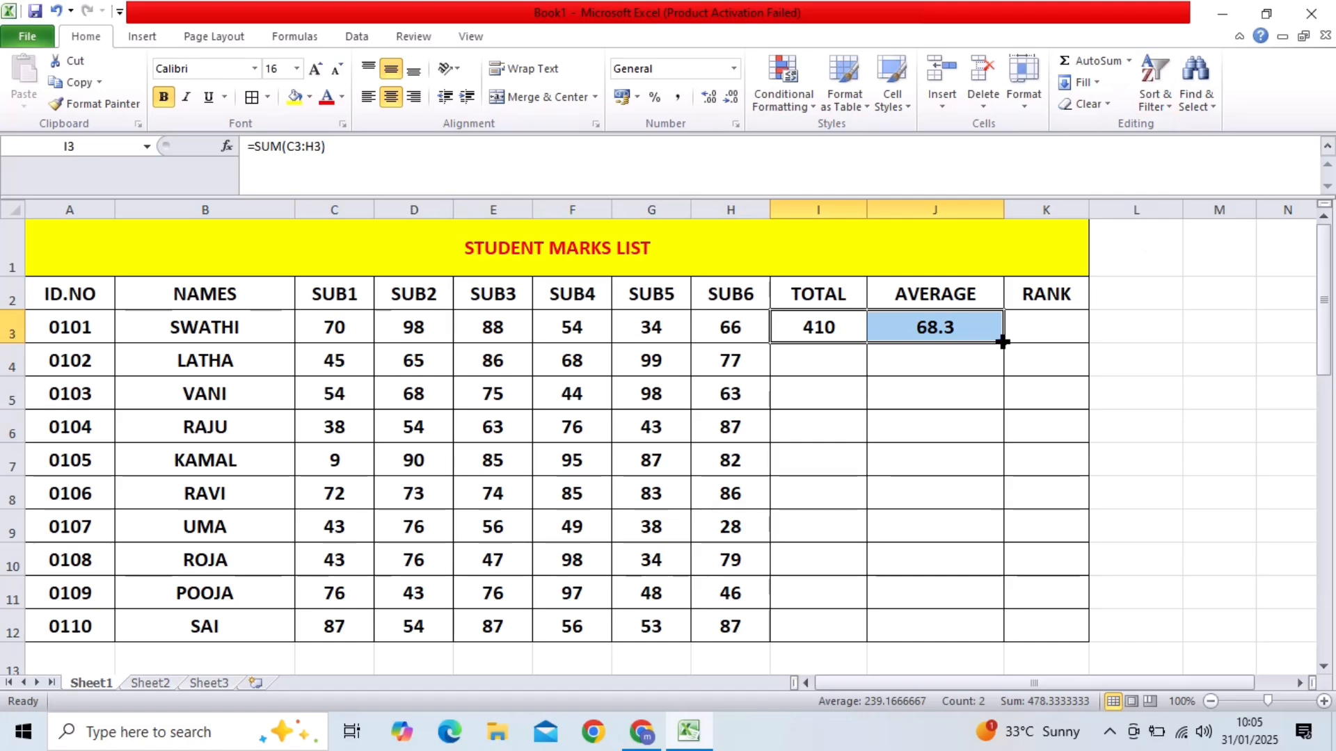
{"action": "left_click_drag", "start_coordinate": [1002, 342], "coordinate": [993, 629]}
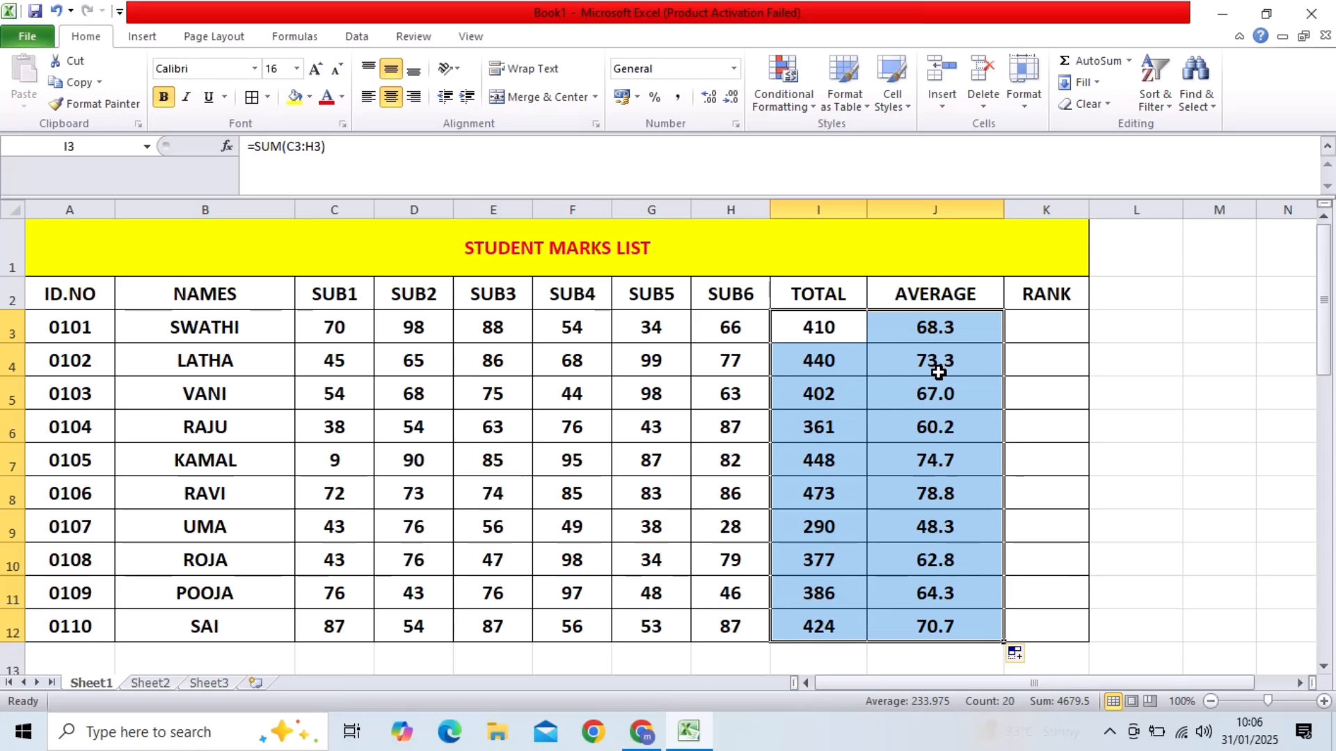
{"action": "key", "text": "Delete"}
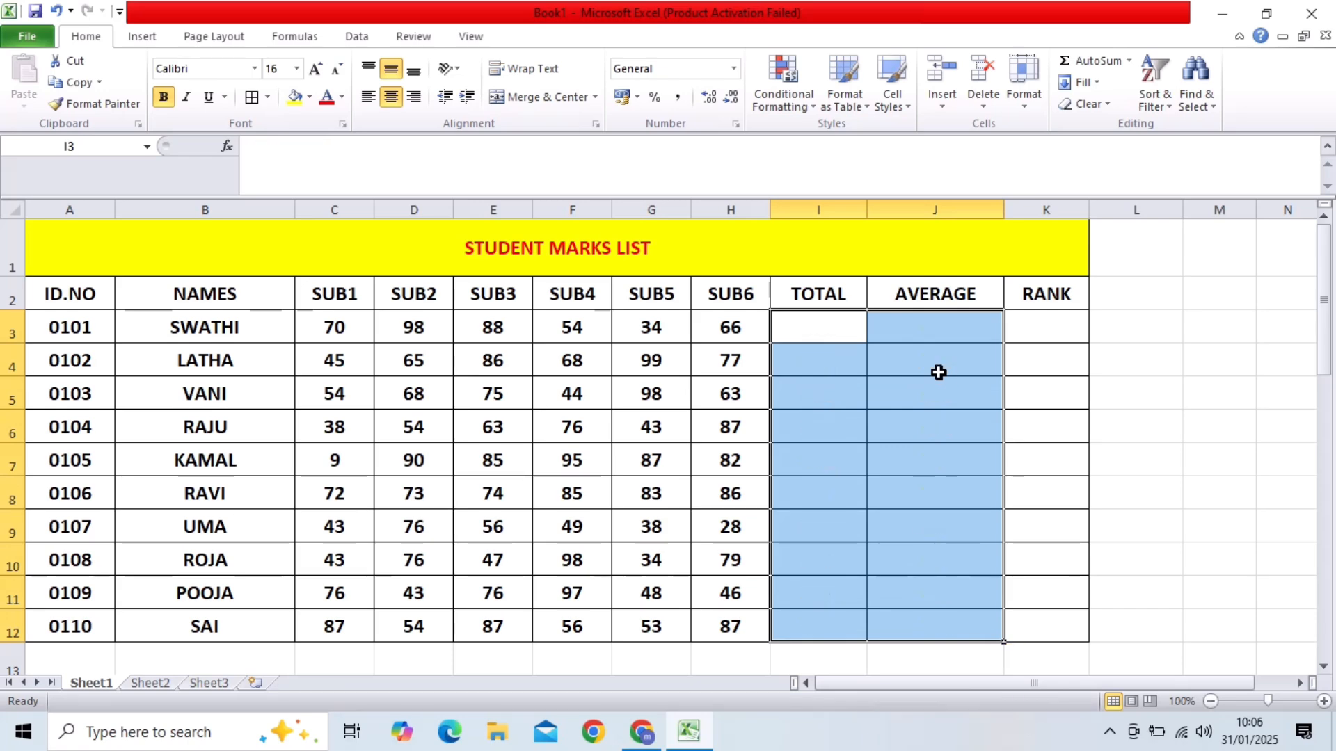
{"action": "left_click", "coordinate": [810, 332]}
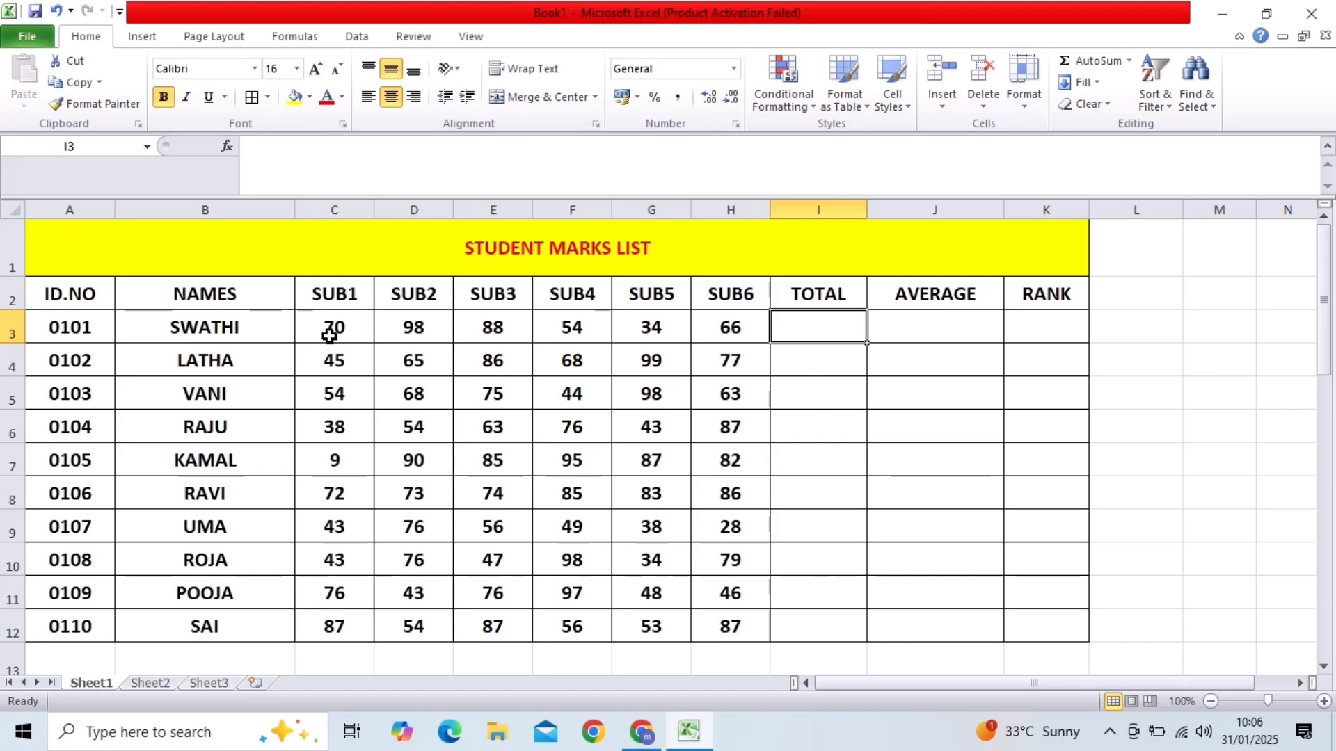
{"action": "left_click_drag", "start_coordinate": [328, 337], "coordinate": [769, 321]}
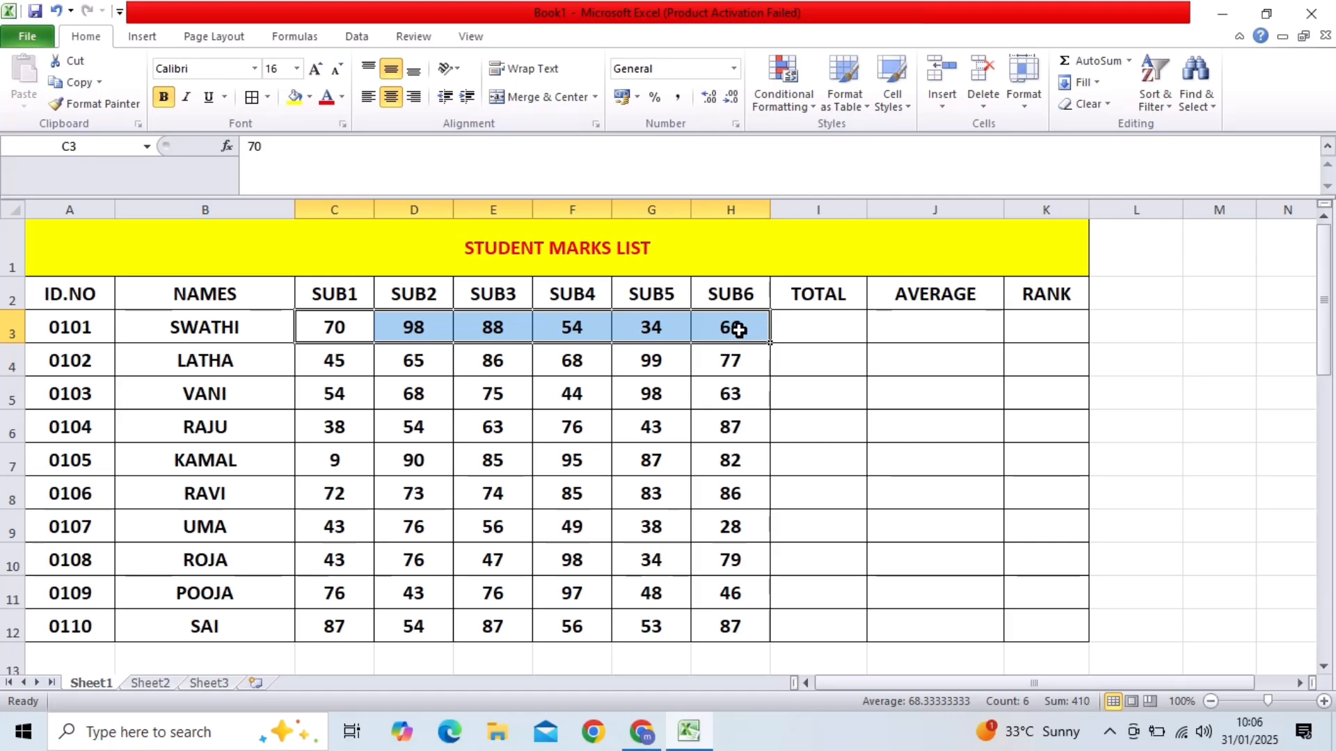
{"action": "left_click_drag", "start_coordinate": [739, 332], "coordinate": [744, 597]}
{"action": "left_click", "coordinate": [1083, 453]}
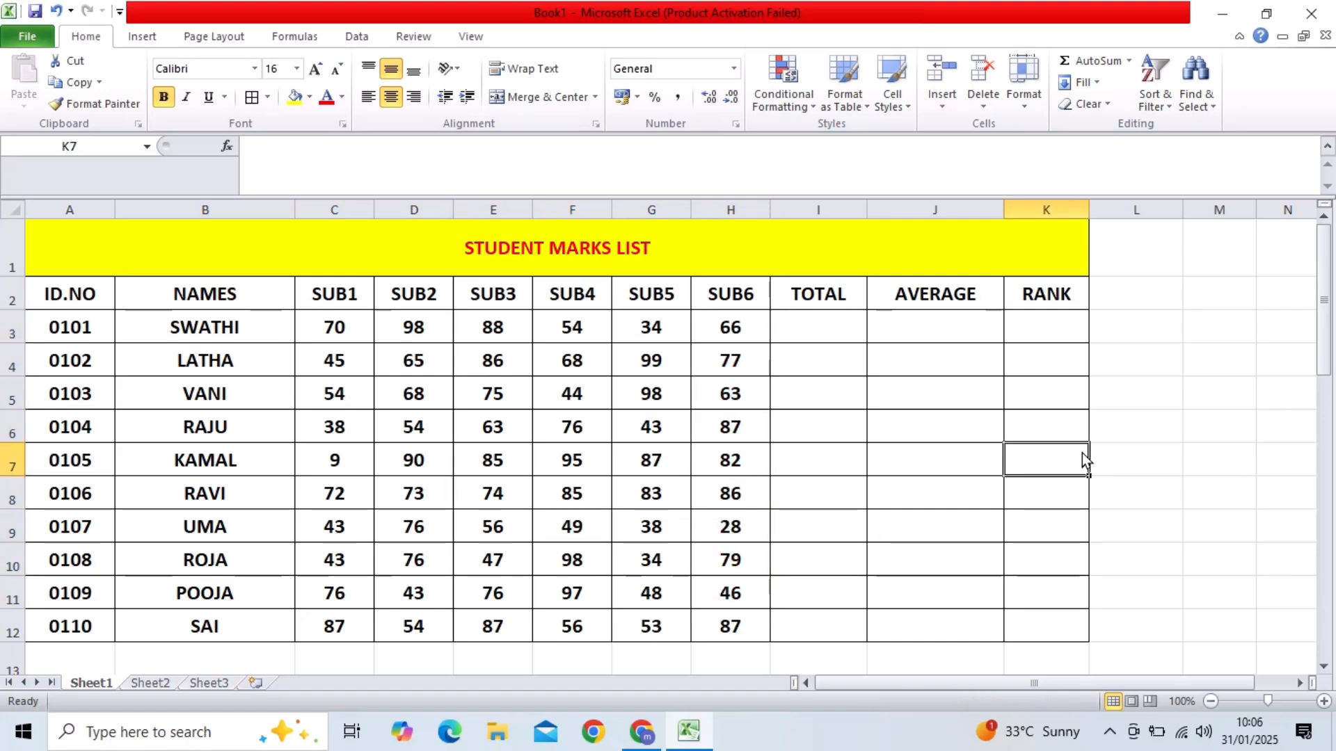
{"action": "left_click", "coordinate": [1251, 399]}
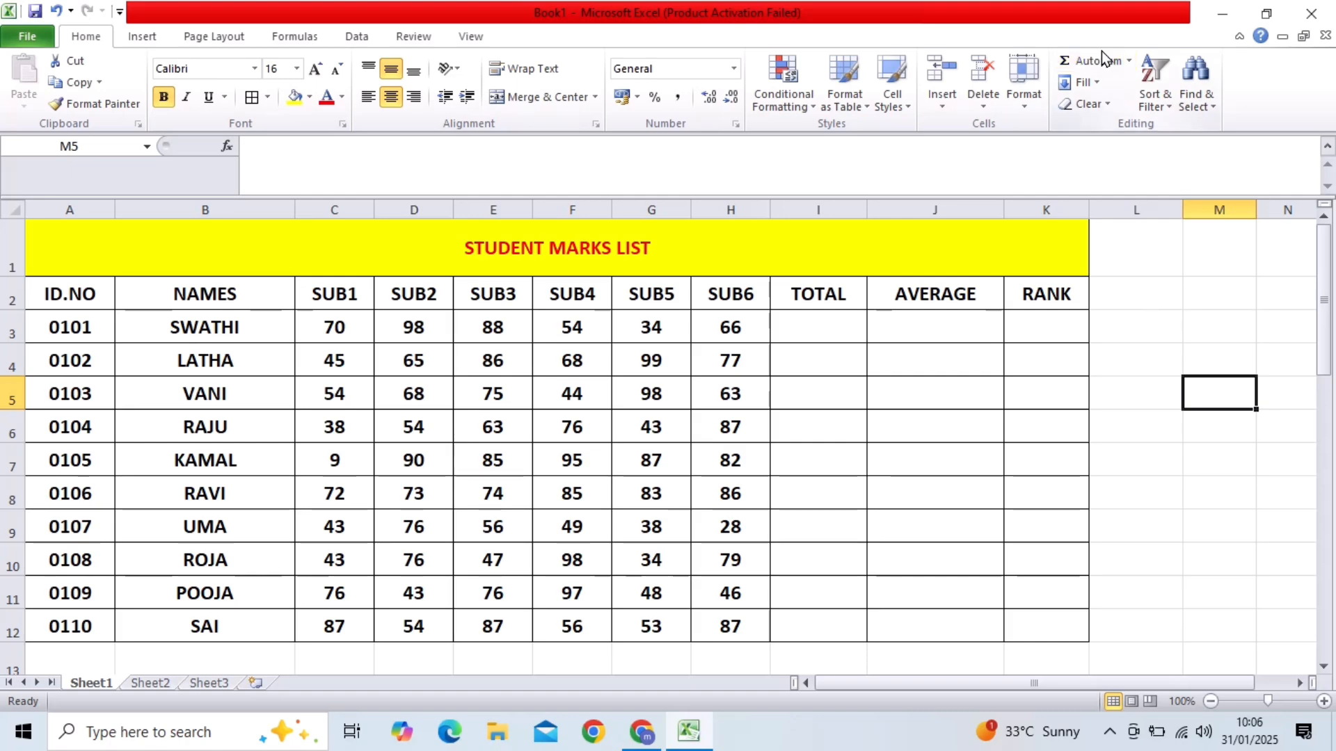
{"action": "left_click", "coordinate": [930, 451]}
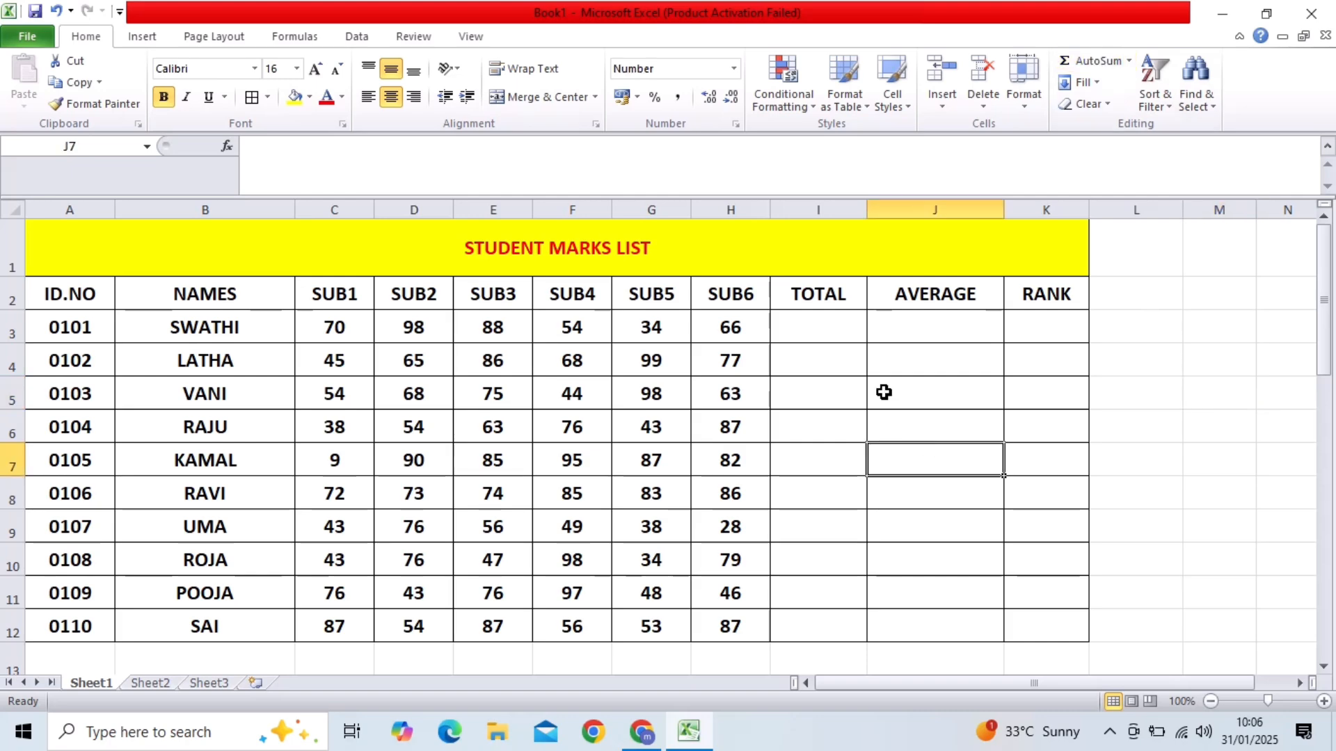
Enter the total formula =SUM(C3:H3) in I3 for the first student
{"action": "left_click", "coordinate": [827, 328]}
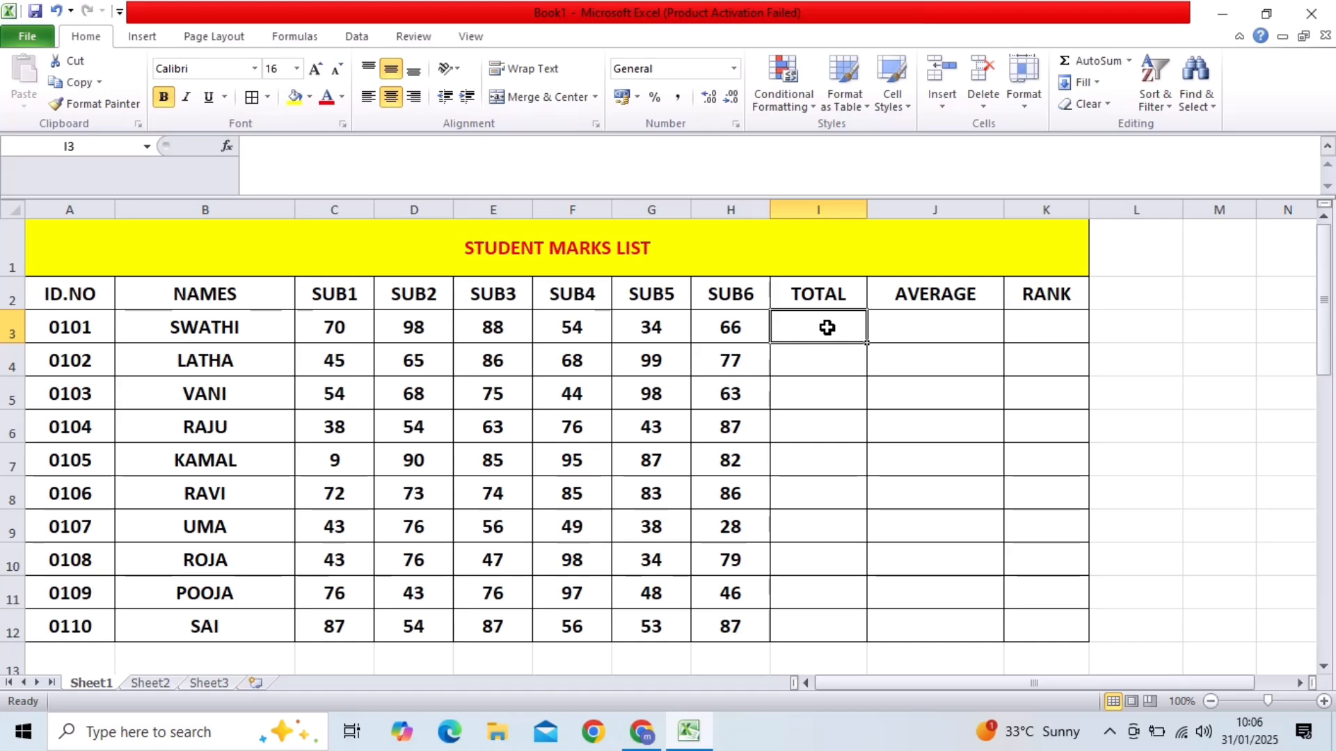
{"action": "type", "text": "="}
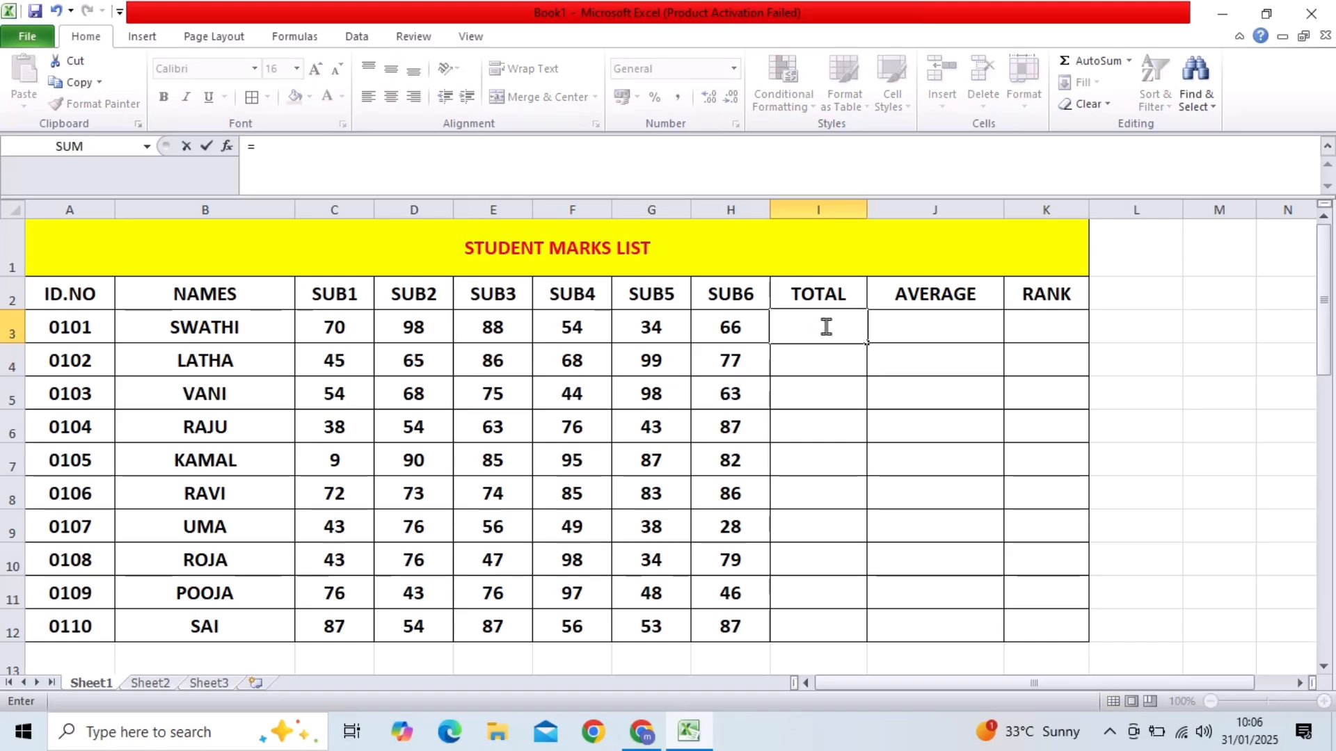
{"action": "type", "text": "s"}
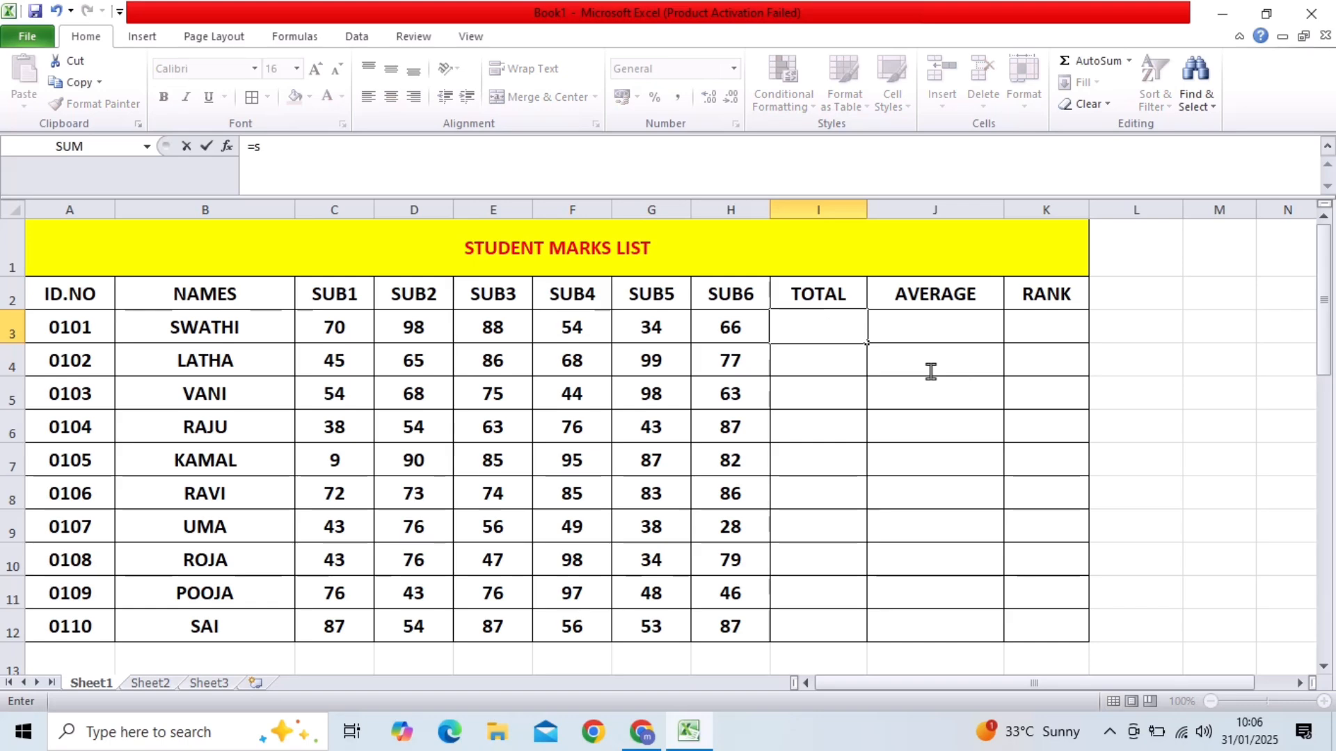
{"action": "type", "text": "um"}
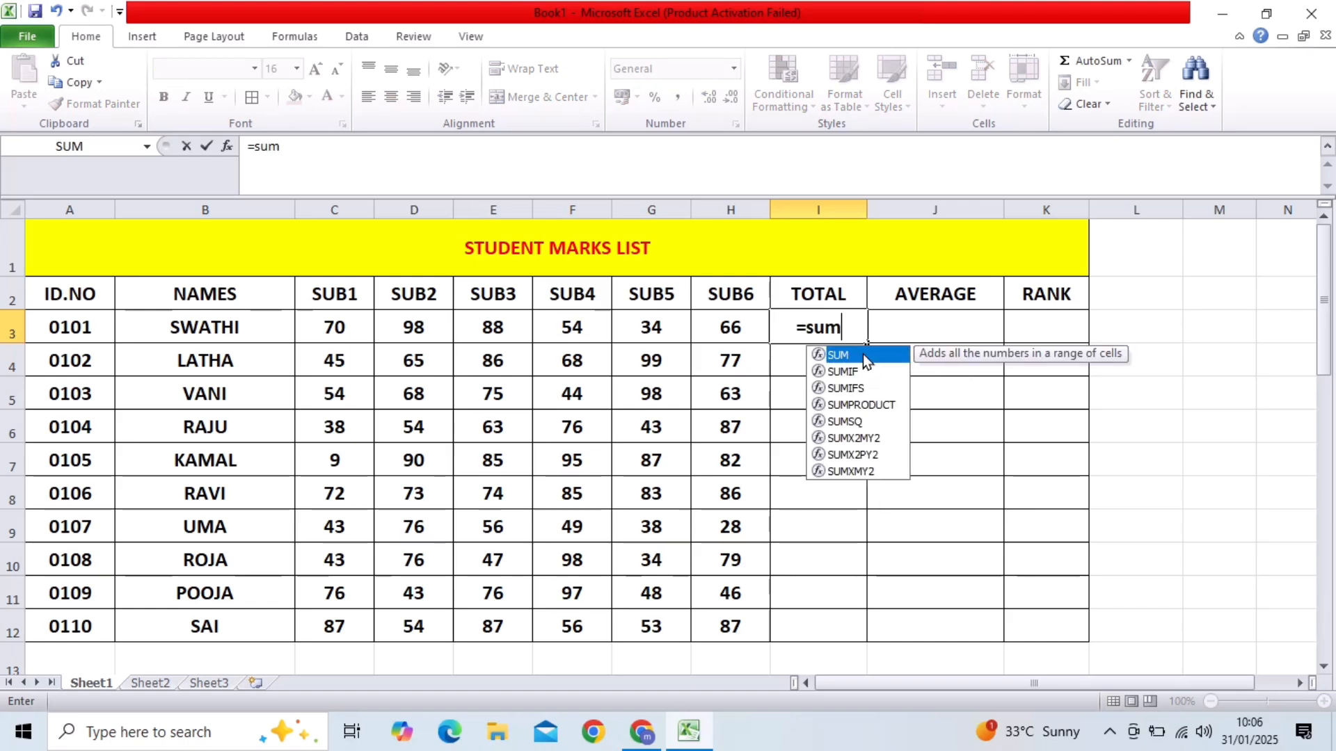
{"action": "double_click", "coordinate": [863, 354]}
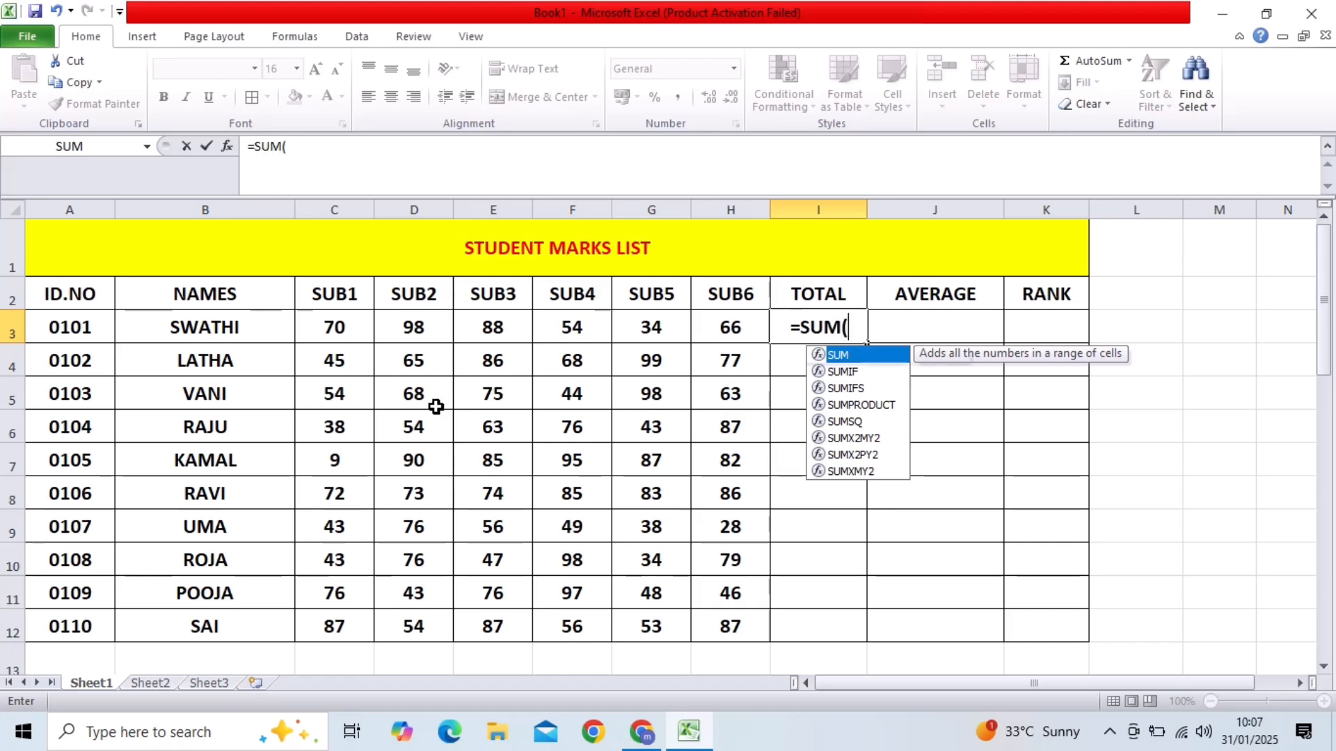
{"action": "left_click", "coordinate": [327, 325]}
{"action": "left_click_drag", "start_coordinate": [327, 325], "coordinate": [732, 315]}
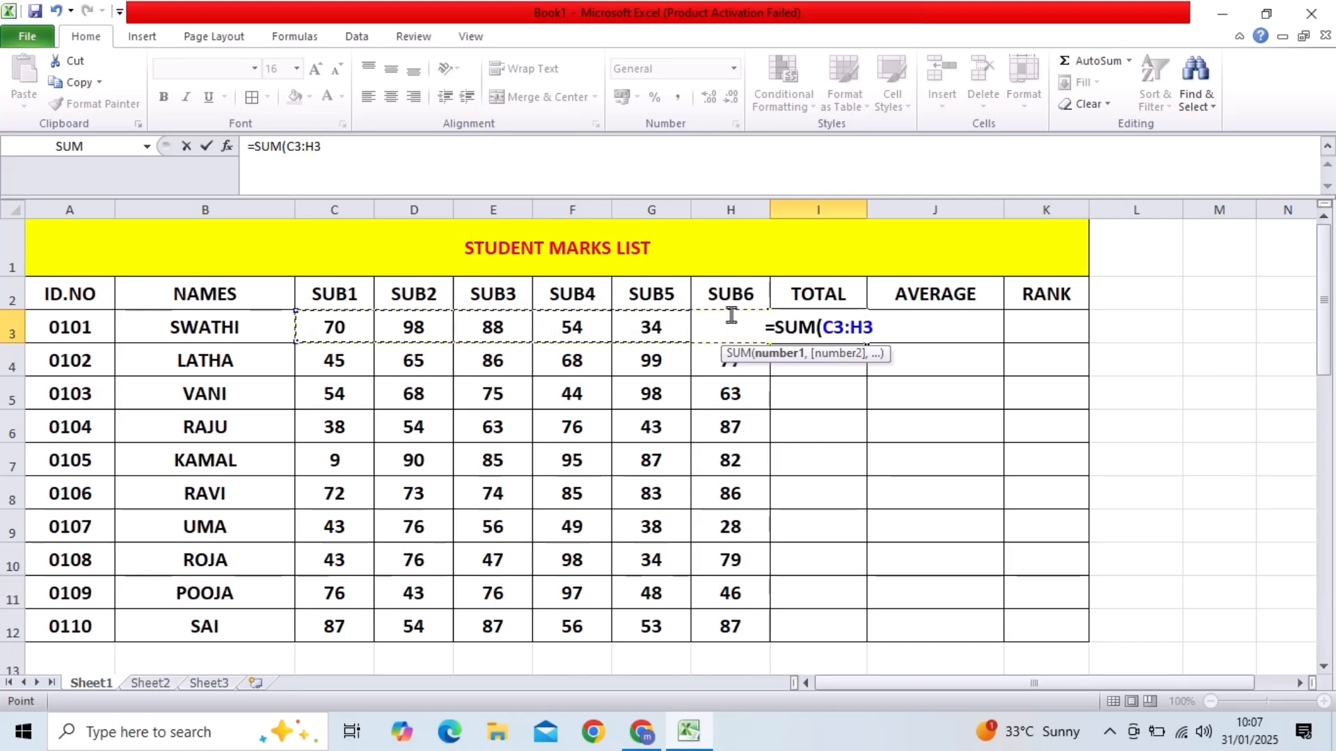
{"action": "type", "text": ")"}
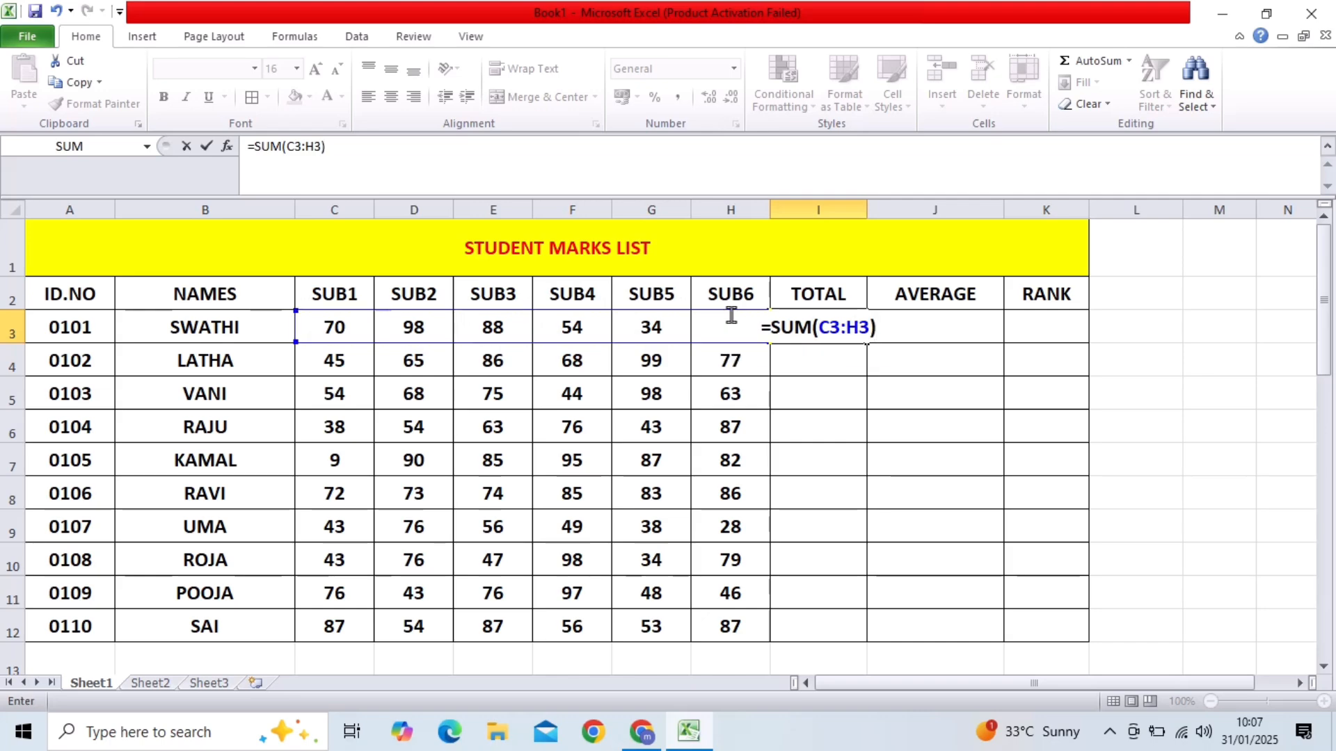
{"action": "key", "text": "Return"}
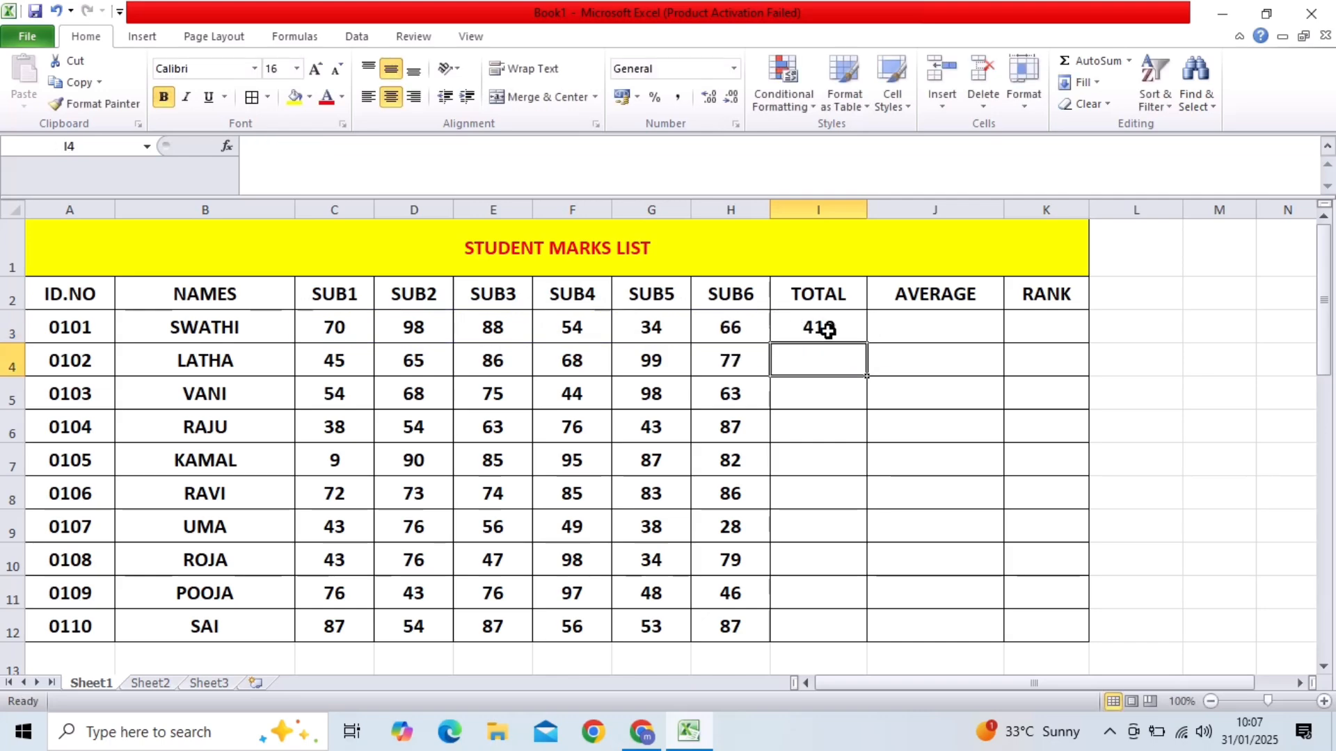
Enter the average formula =AVERAGE(C3:H3) in J3 for the first student
{"action": "left_click", "coordinate": [931, 323]}
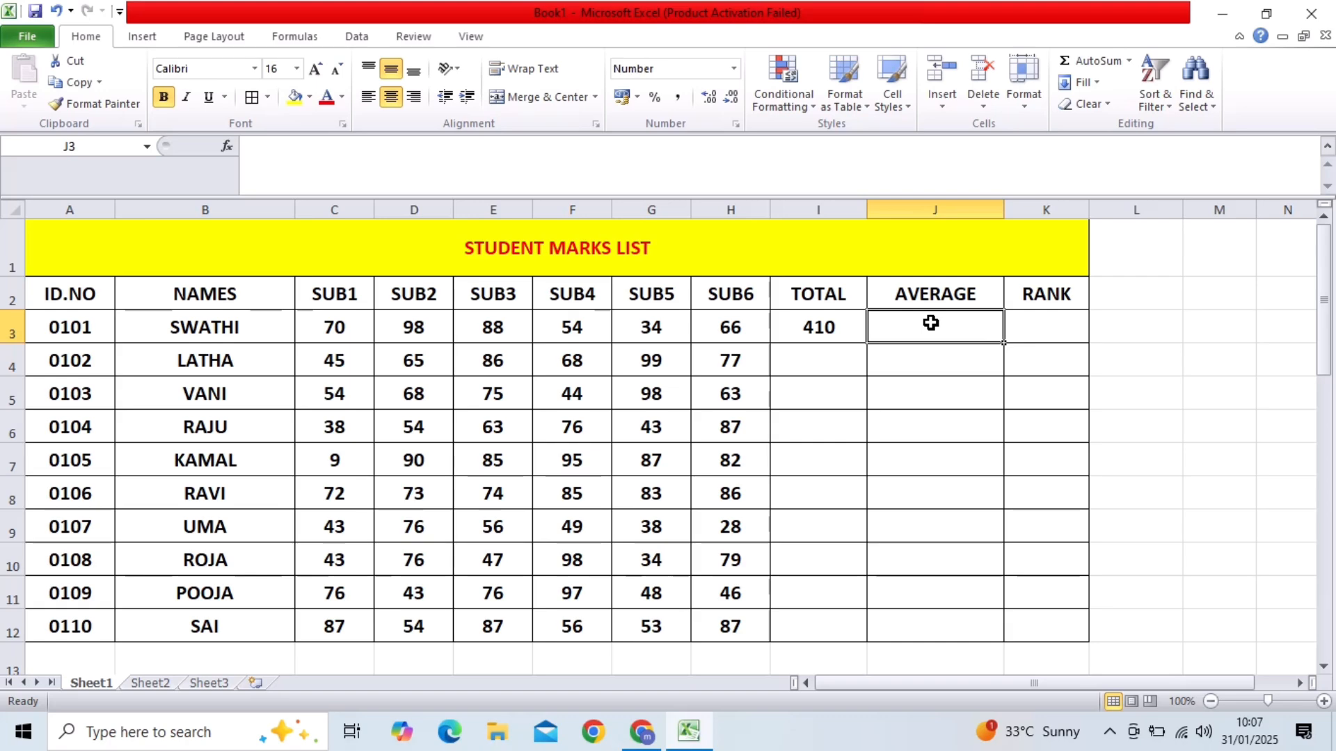
{"action": "type", "text": "="}
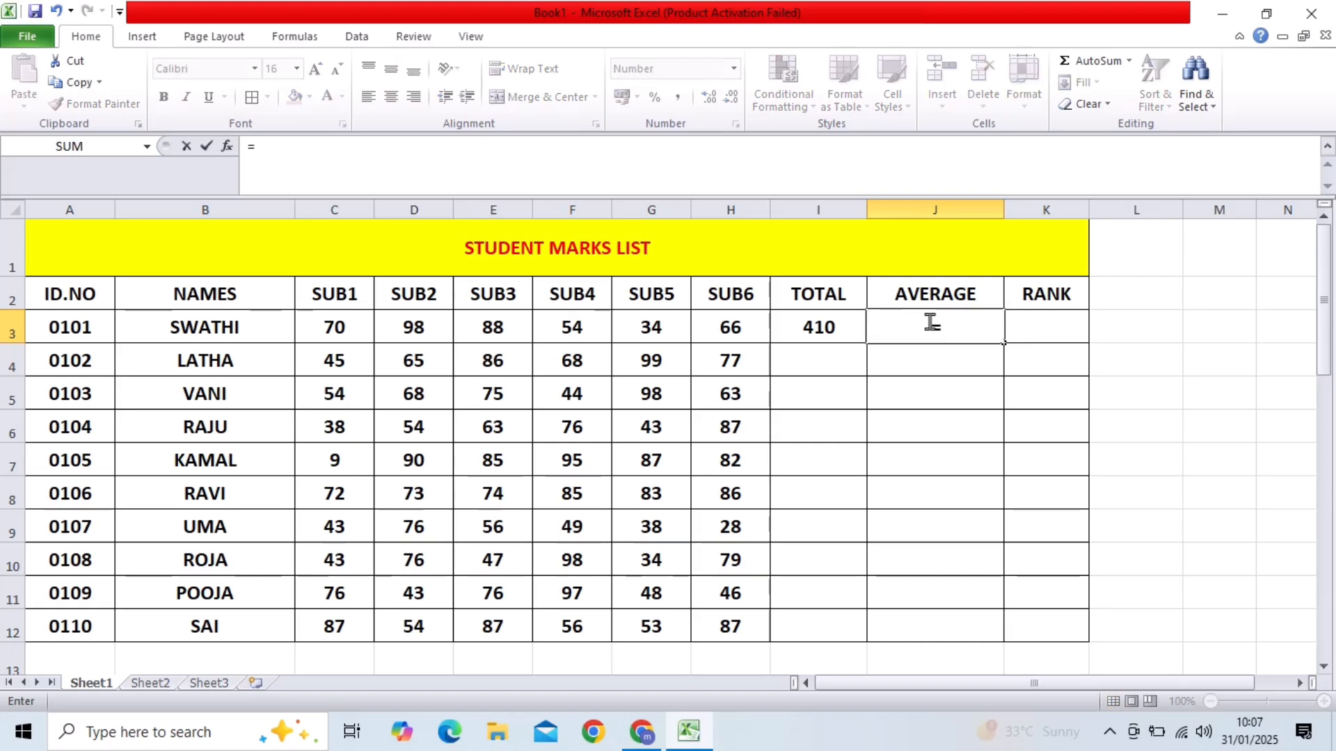
{"action": "type", "text": "ave"}
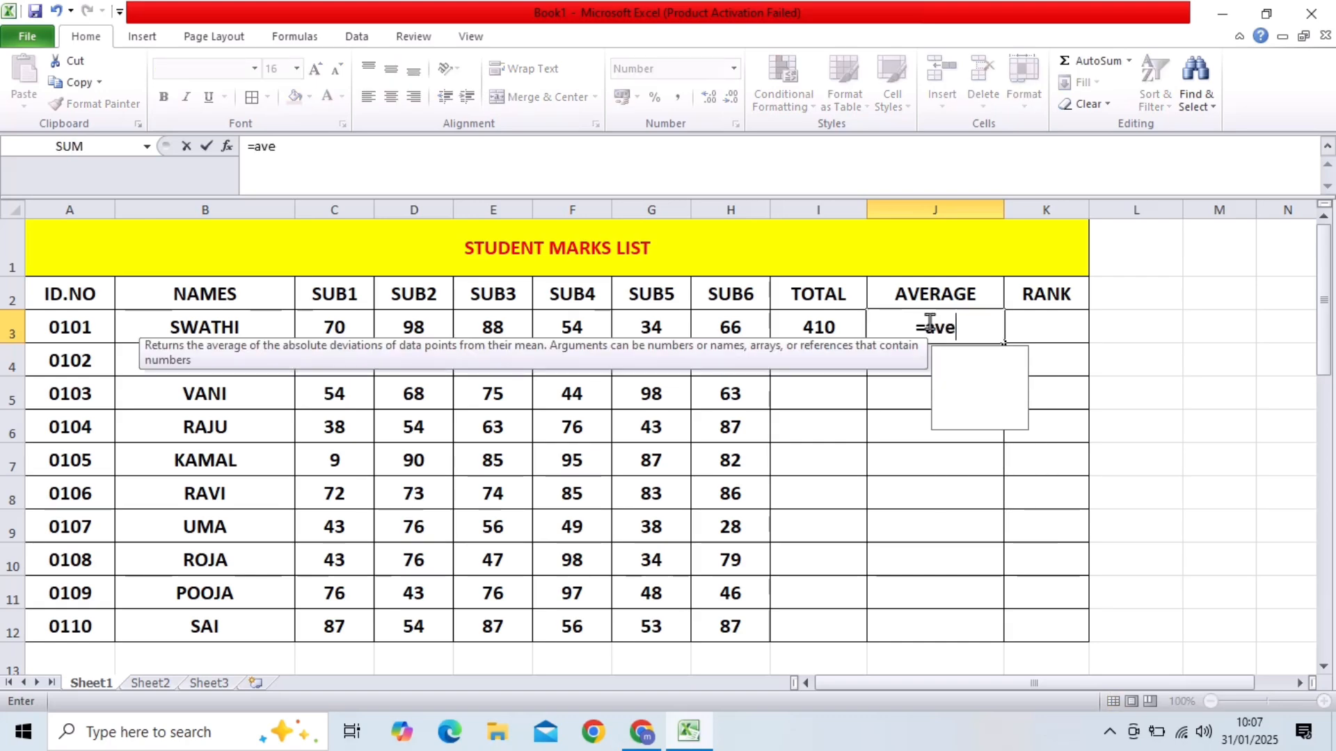
{"action": "type", "text": "r"}
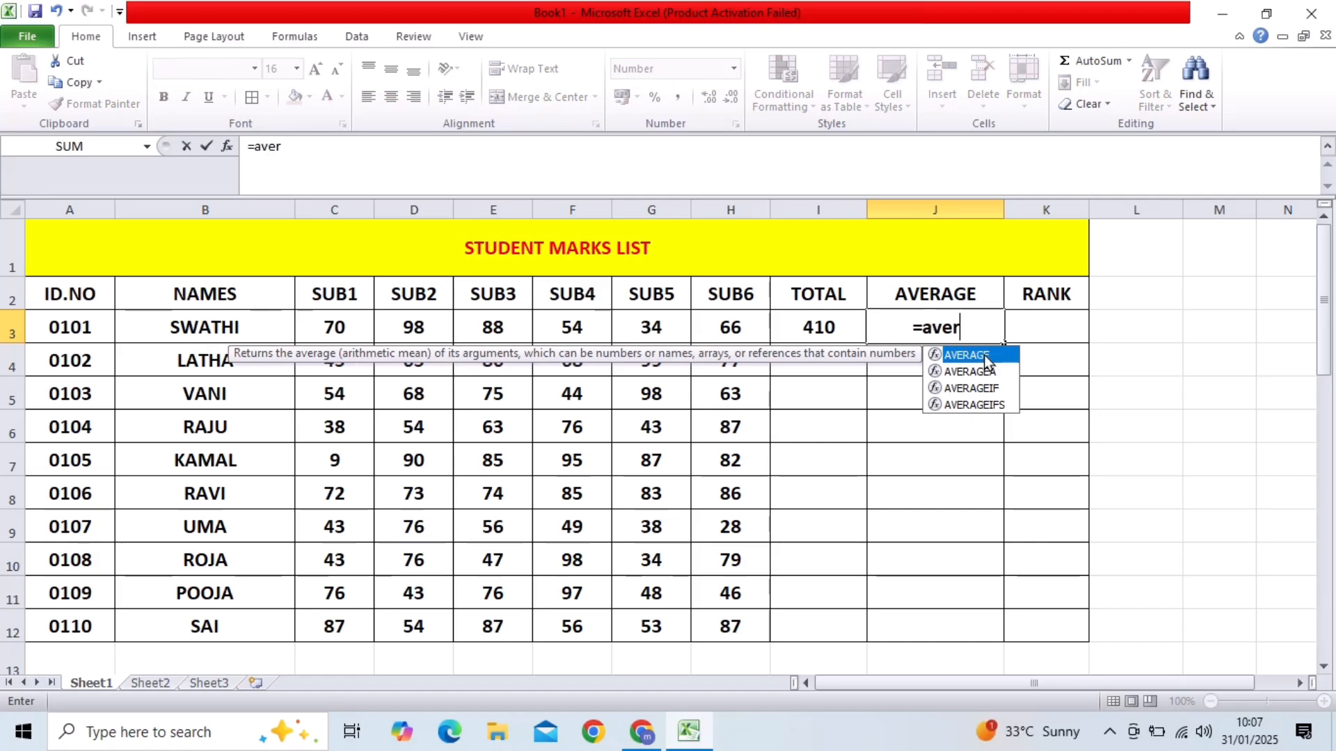
{"action": "double_click", "coordinate": [984, 354]}
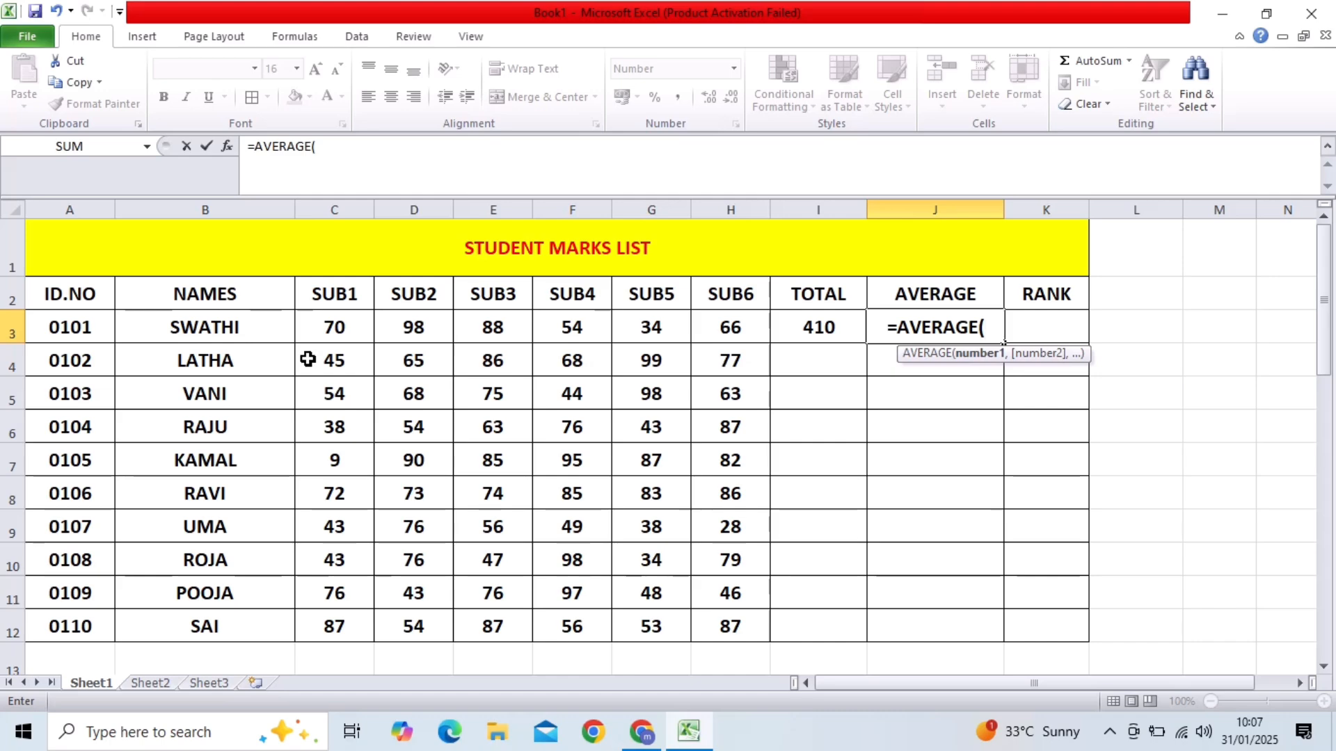
{"action": "left_click_drag", "start_coordinate": [320, 333], "coordinate": [723, 319]}
{"action": "type", "text": ")"}
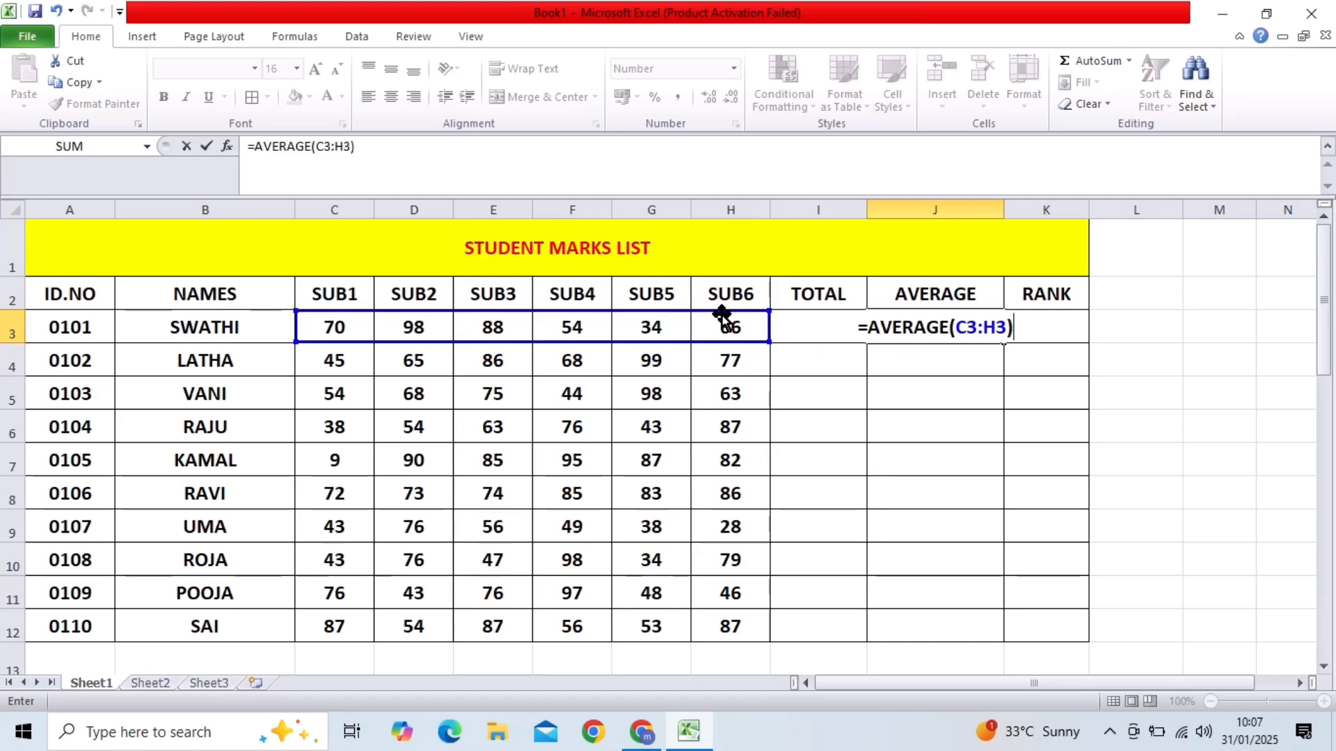
{"action": "key", "text": "Return"}
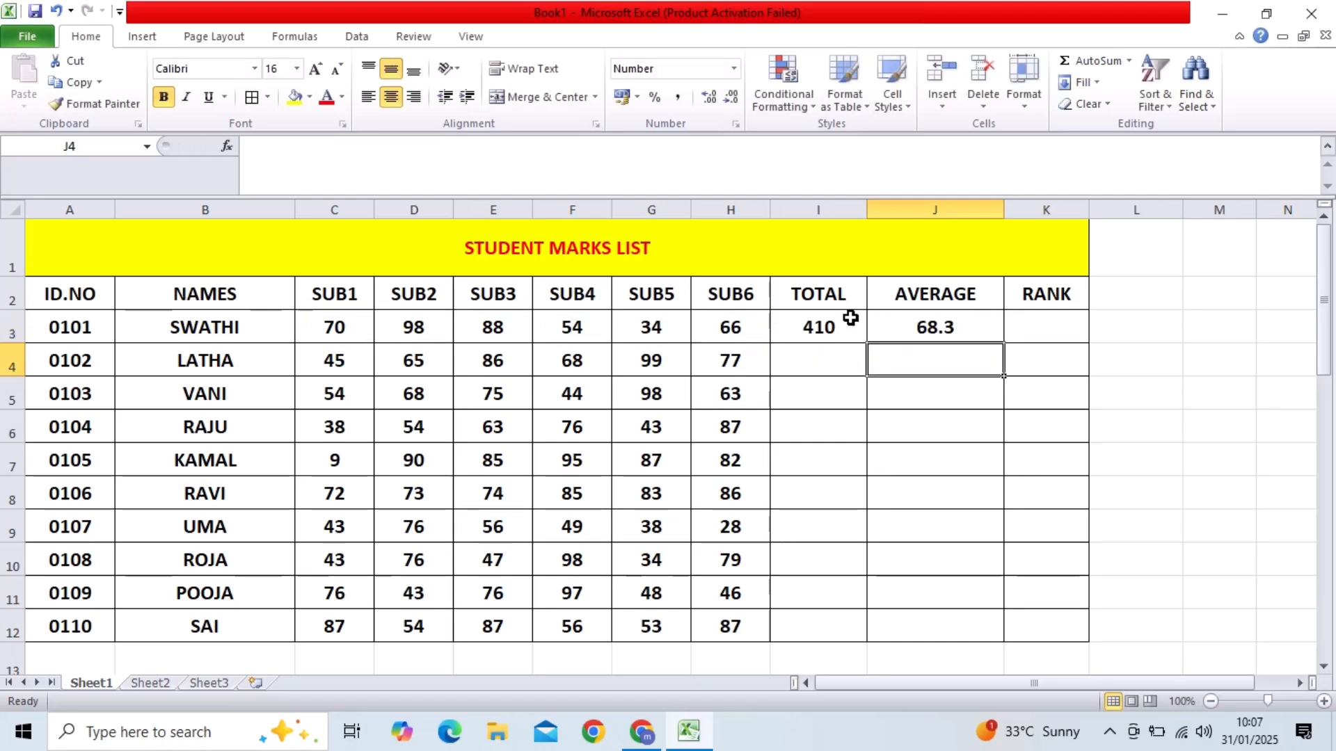
Fill the total and average formulas in I3:J3 down to row 12 for all students
{"action": "left_click", "coordinate": [819, 329]}
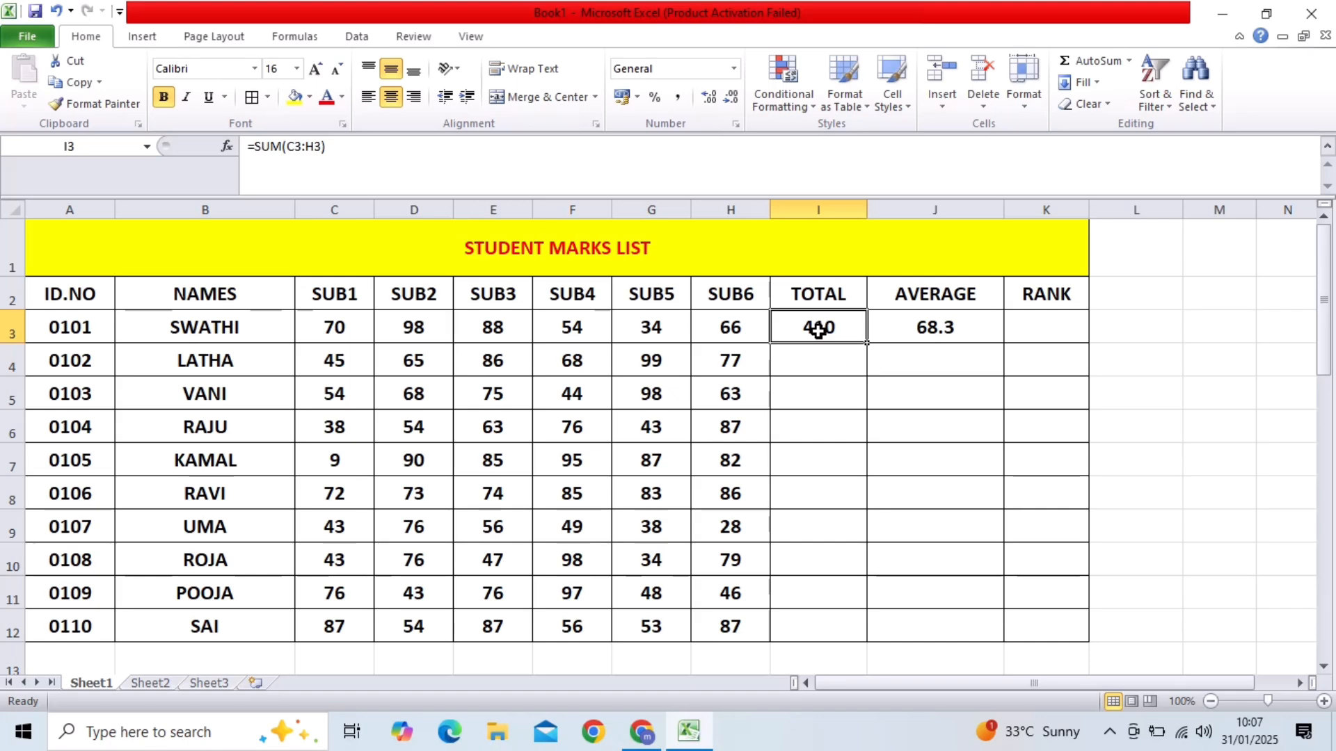
{"action": "left_click_drag", "start_coordinate": [819, 329], "coordinate": [1002, 647]}
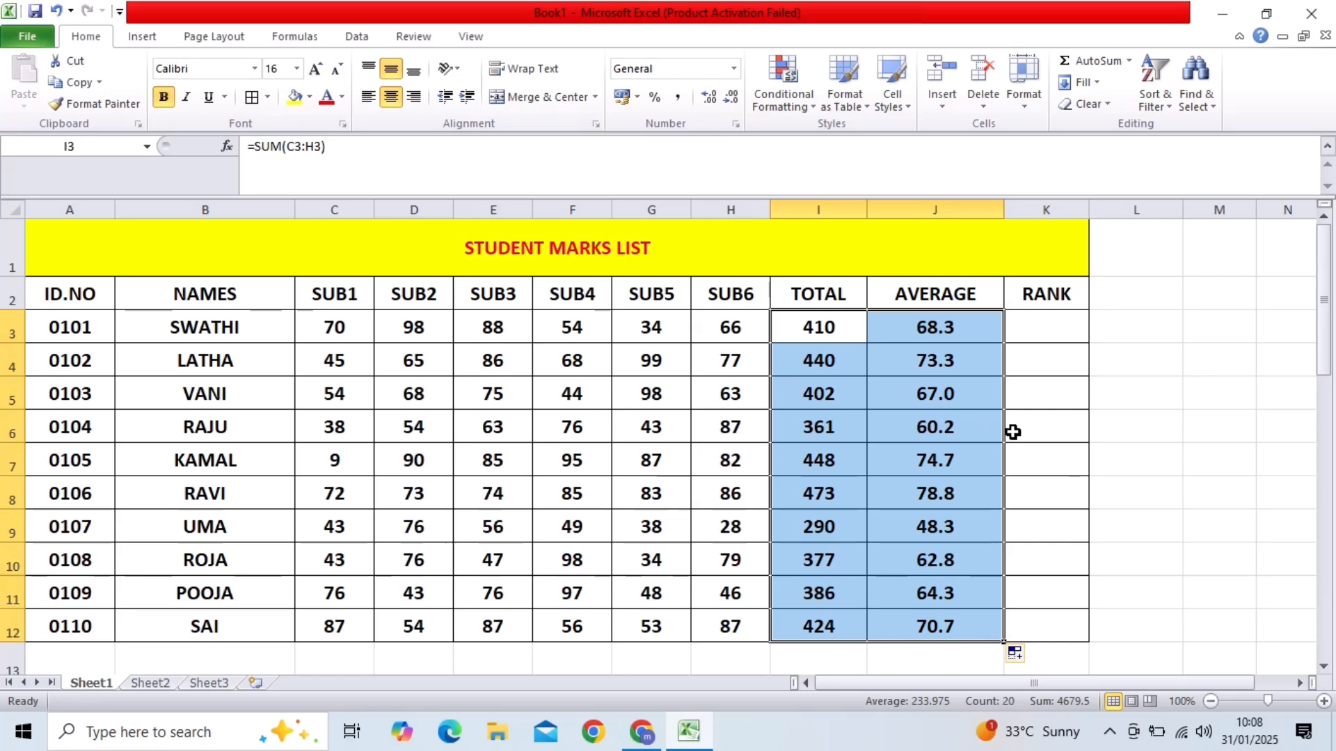
{"action": "left_click", "coordinate": [1047, 417]}
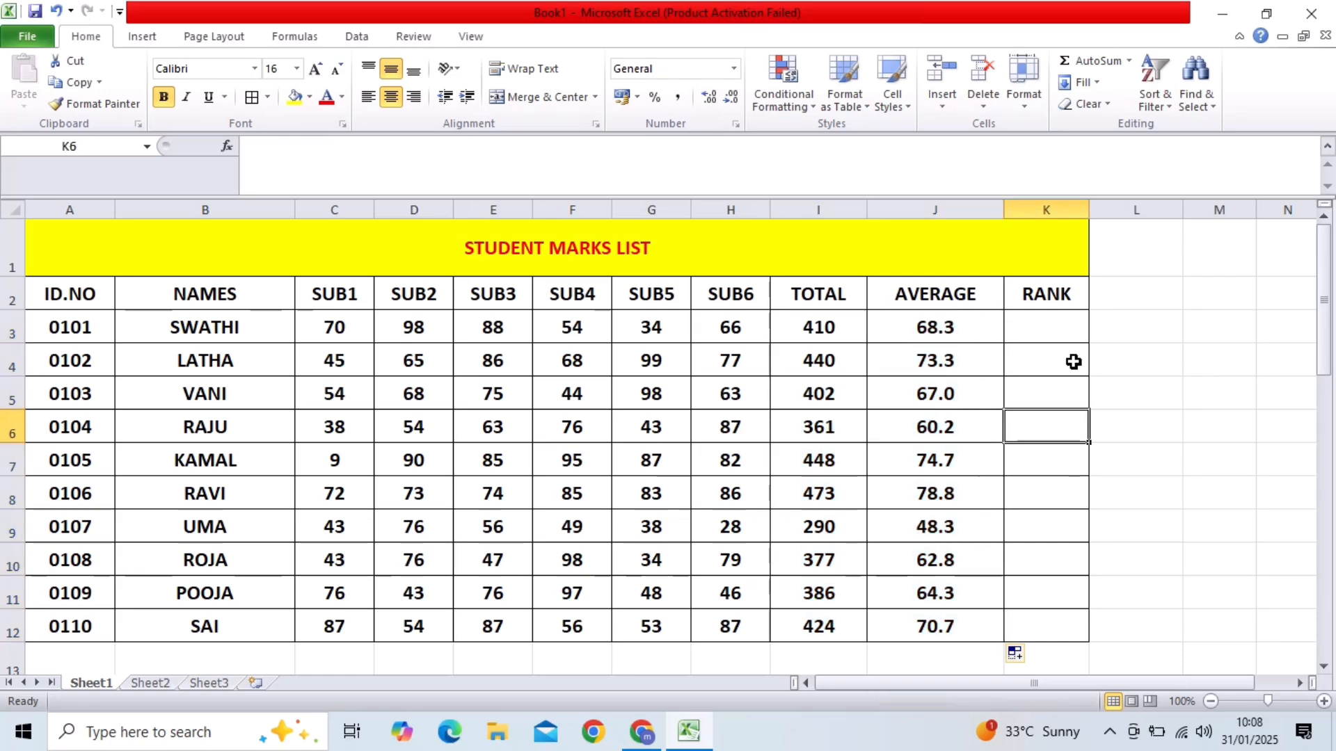
{"action": "left_click", "coordinate": [1047, 324]}
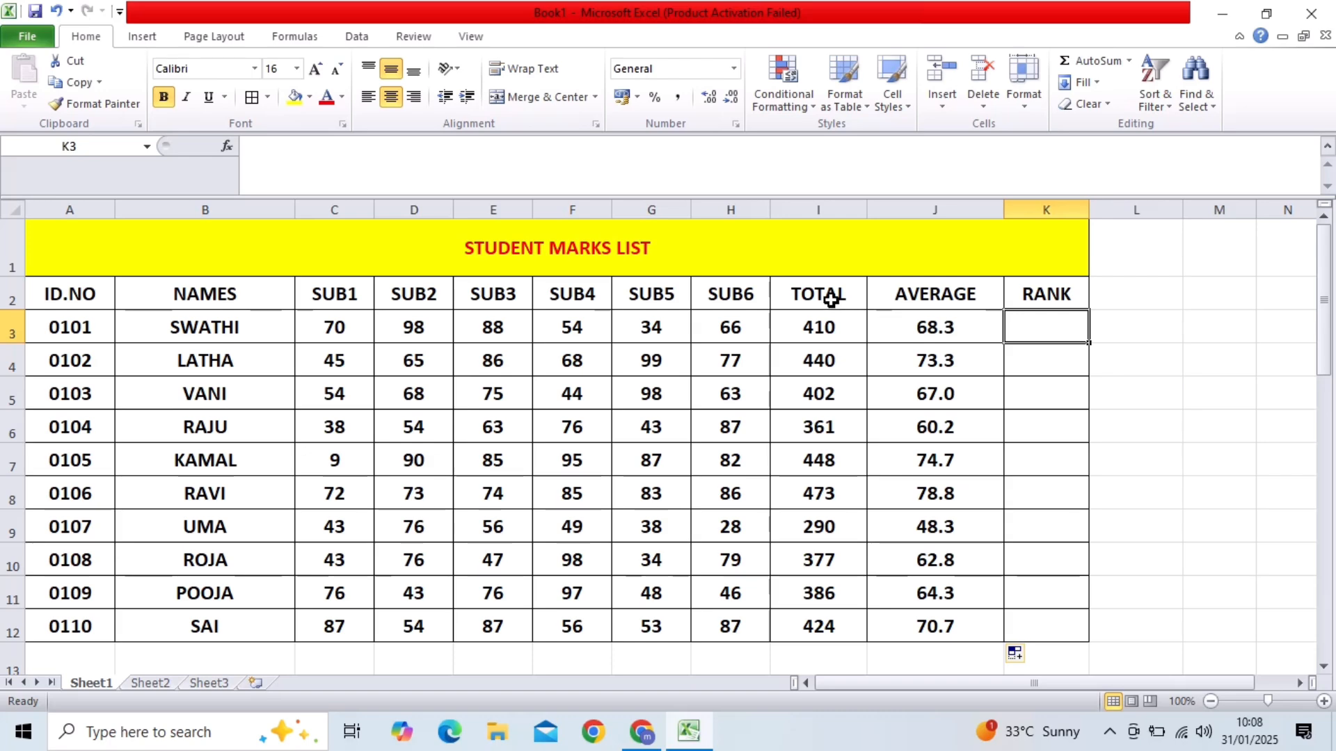
{"action": "left_click", "coordinate": [820, 325]}
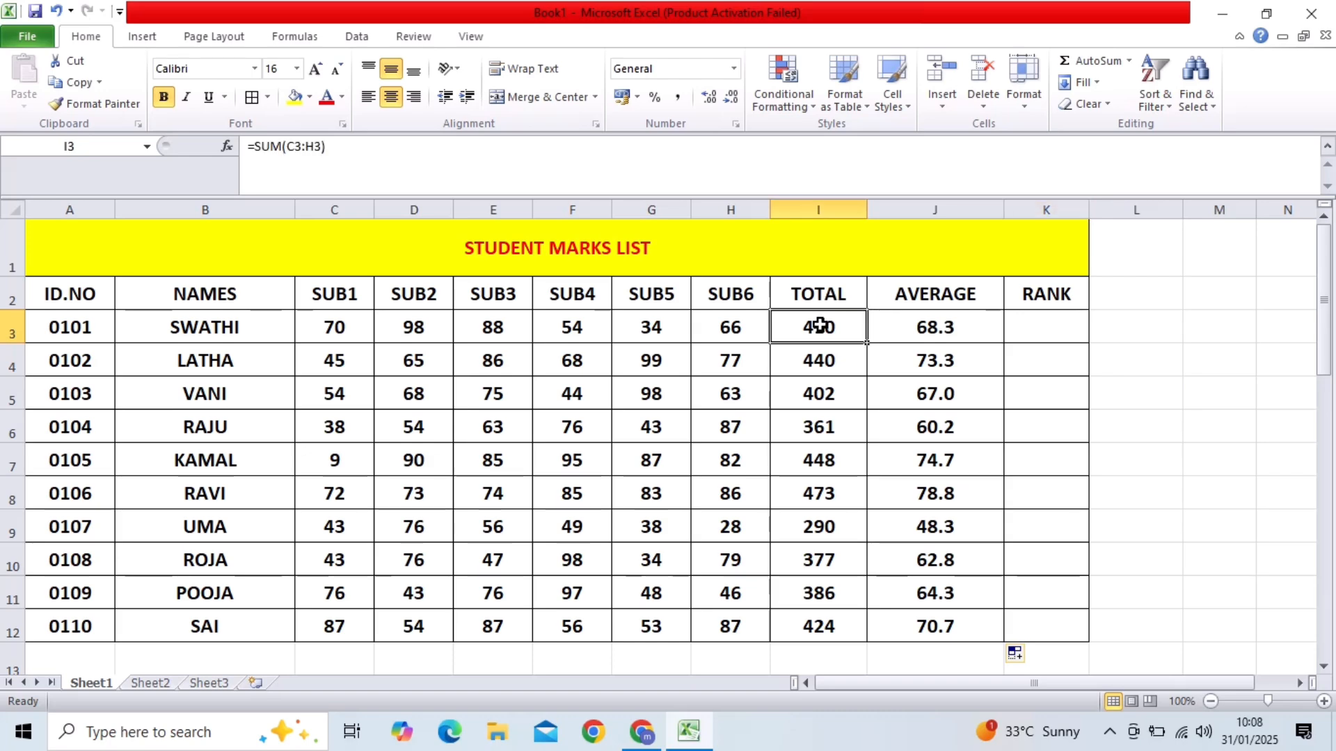
{"action": "left_click_drag", "start_coordinate": [821, 325], "coordinate": [830, 617]}
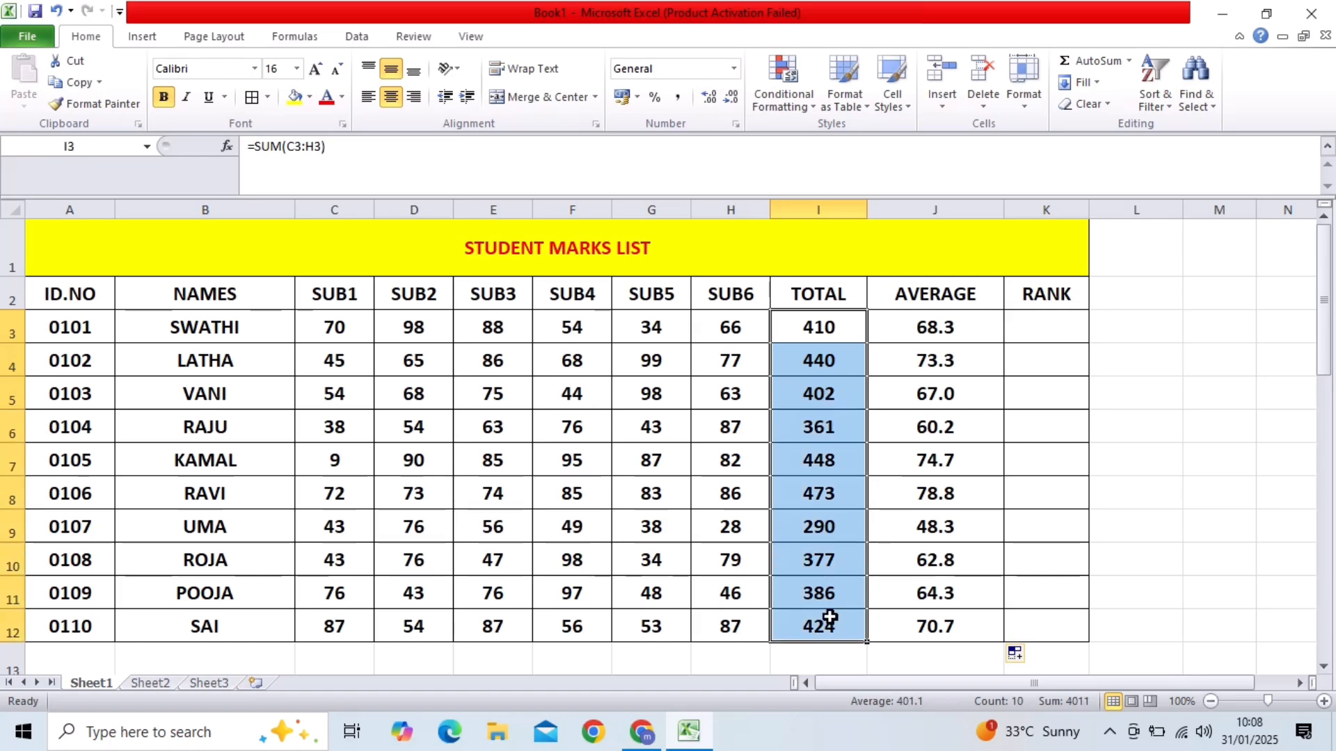
Sort the totals in I3:I12 from largest to smallest, expanding the selection to include the whole student rows
{"action": "left_click", "coordinate": [1157, 110]}
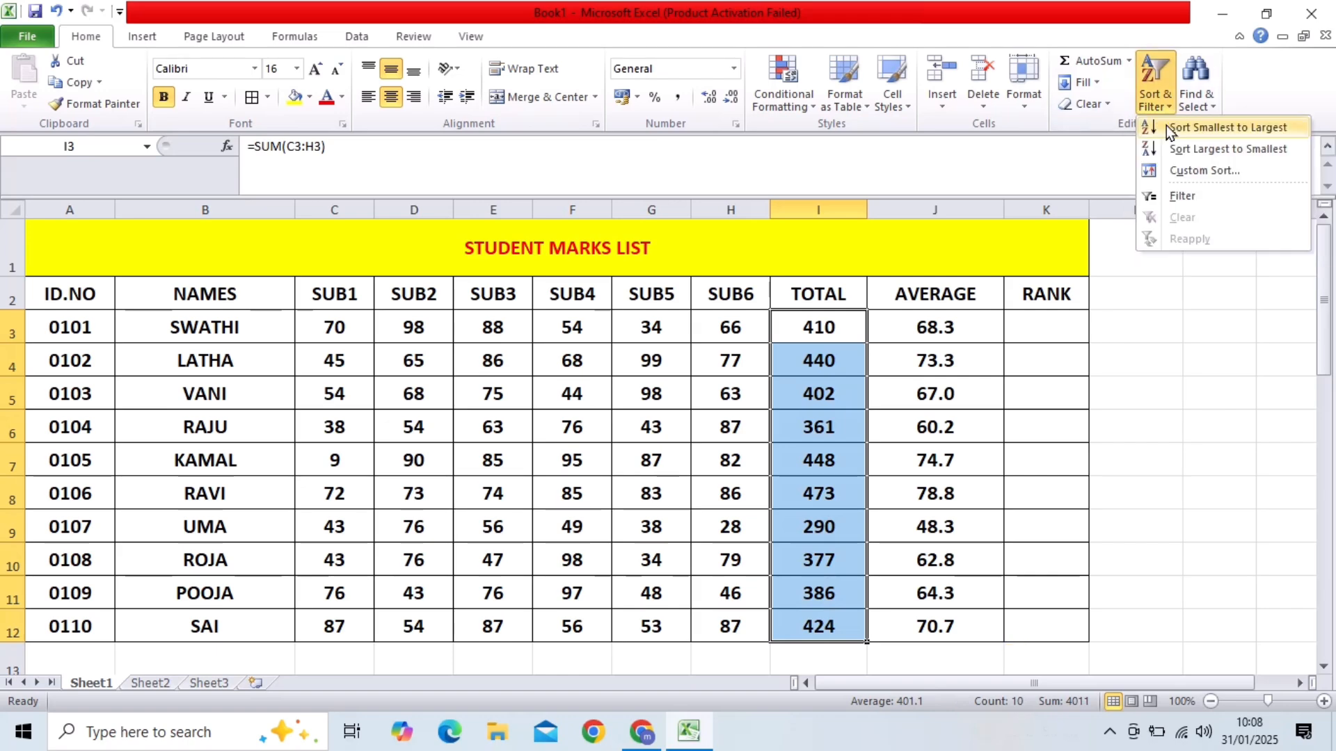
{"action": "left_click", "coordinate": [1213, 149]}
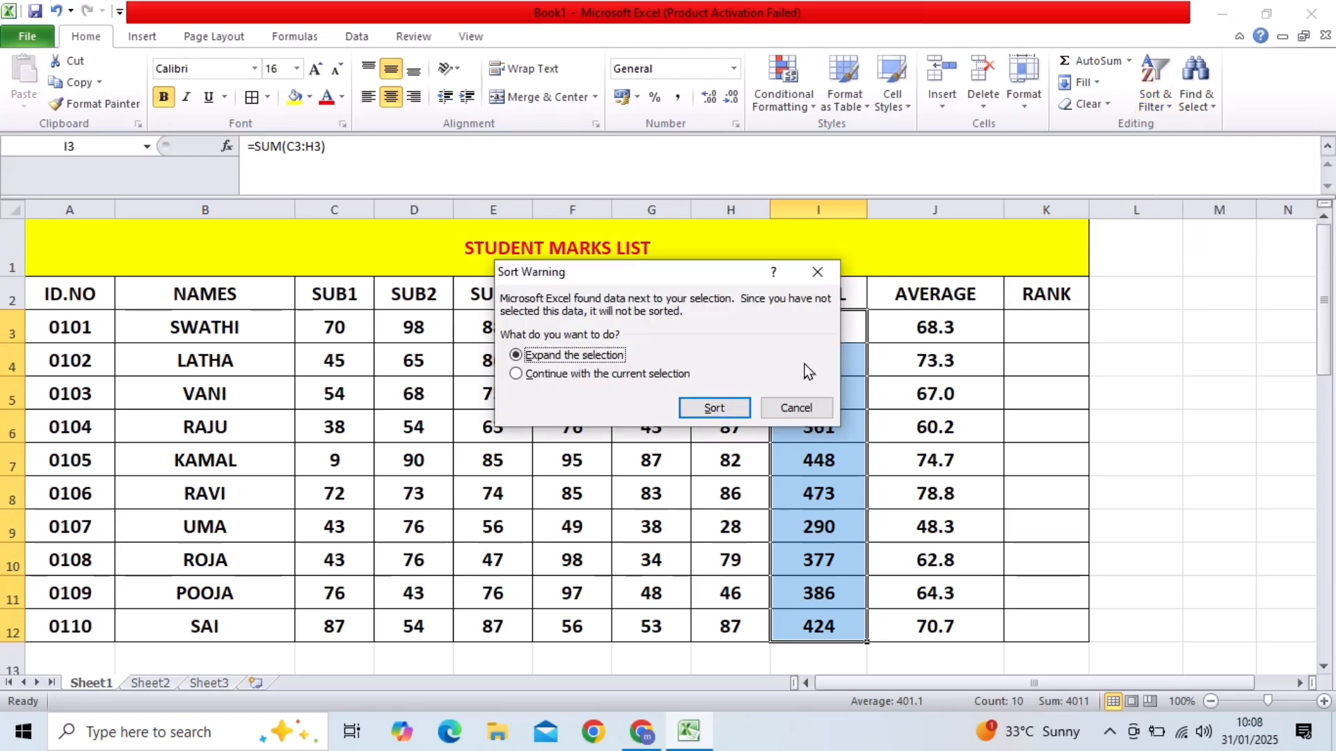
{"action": "left_click", "coordinate": [709, 408]}
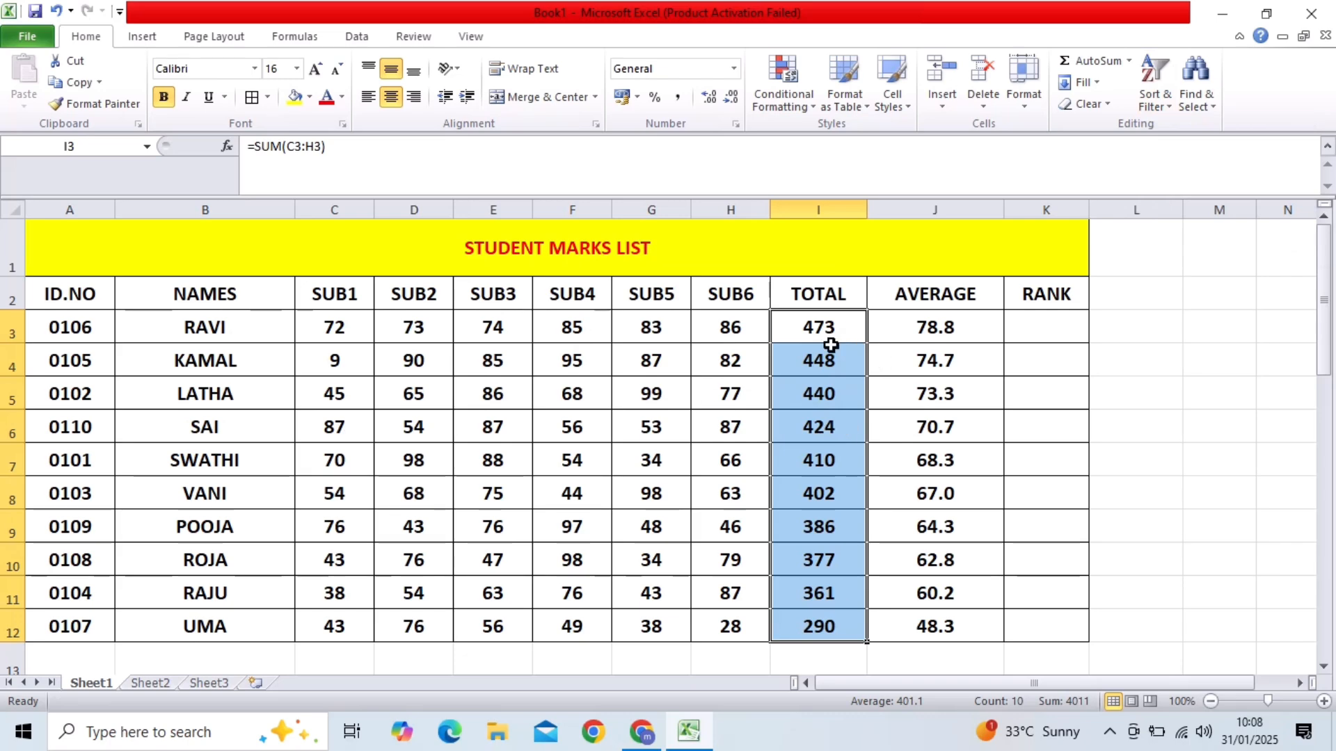
Enter rank 1 in K3 and rank 2 in K4 for the two highest-scoring students
{"action": "left_click", "coordinate": [1051, 330]}
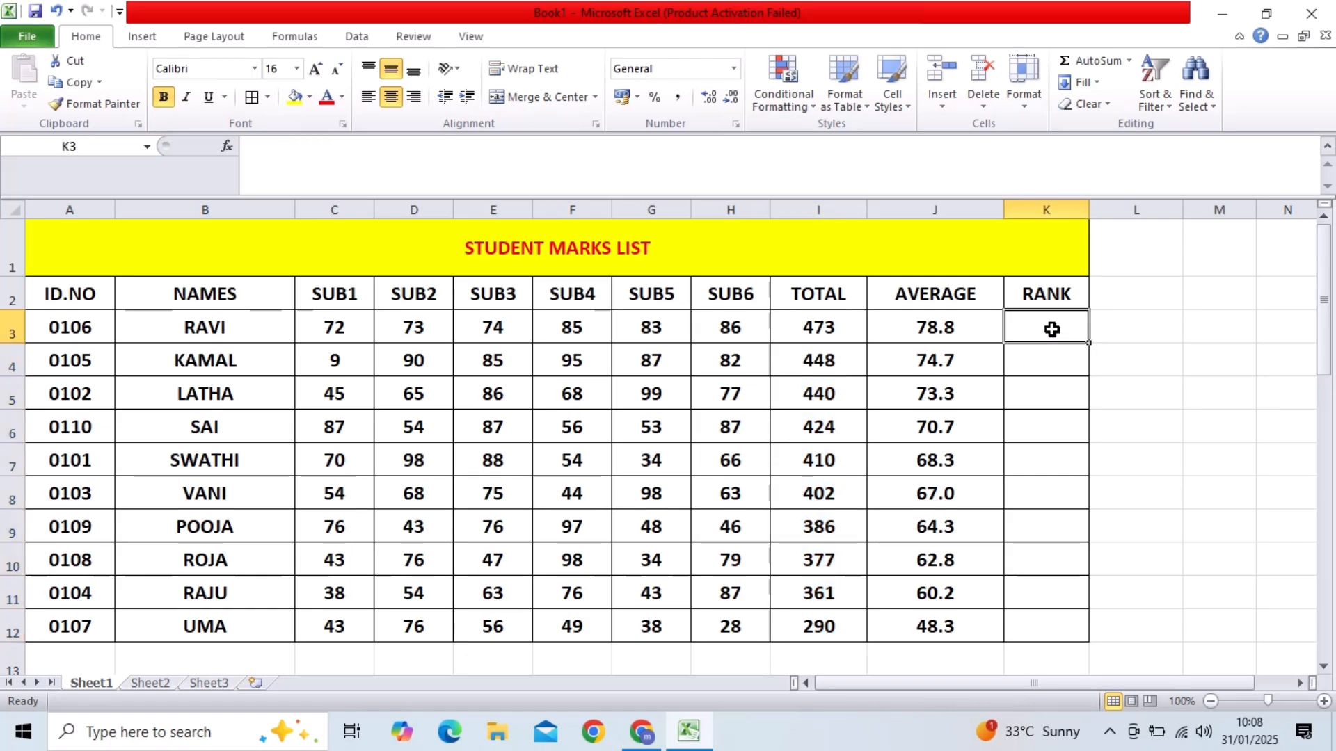
{"action": "type", "text": "1"}
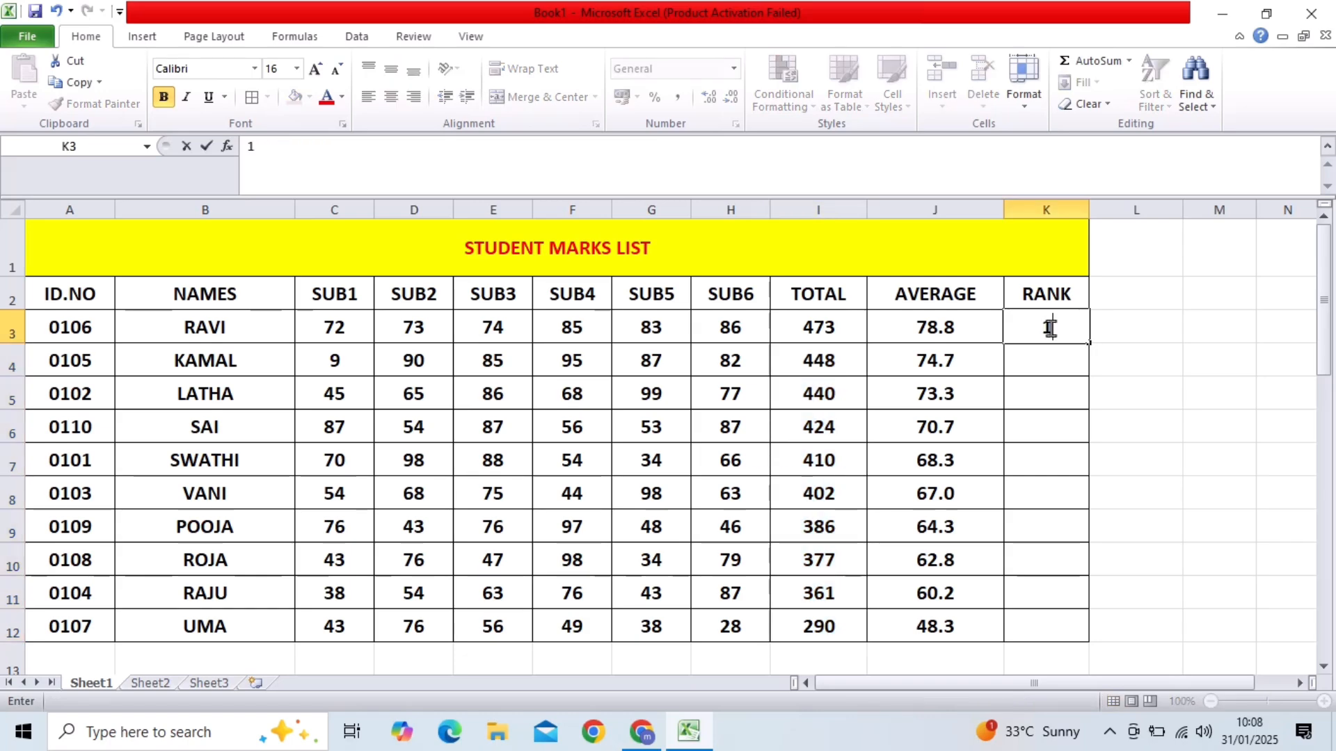
{"action": "left_click", "coordinate": [1047, 367]}
{"action": "type", "text": "1"}
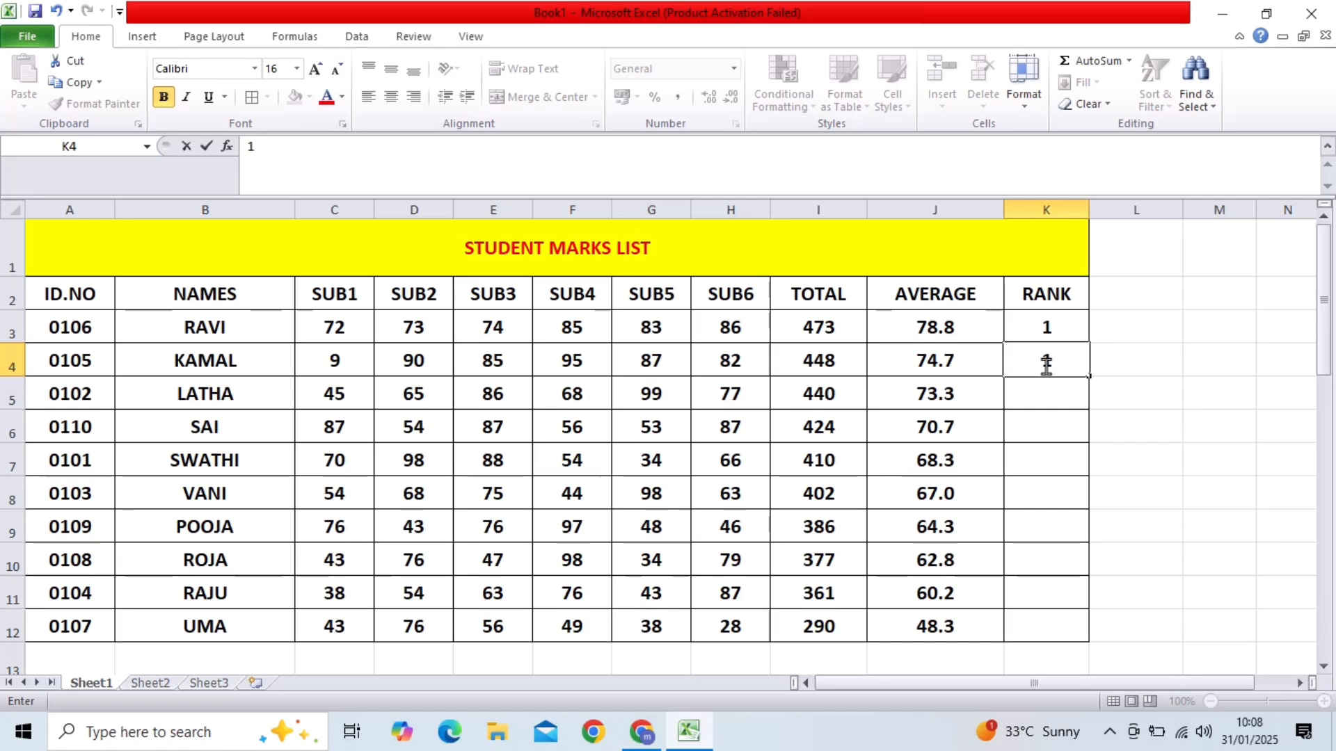
{"action": "type", "text": "2"}
{"action": "key", "text": "Left"}
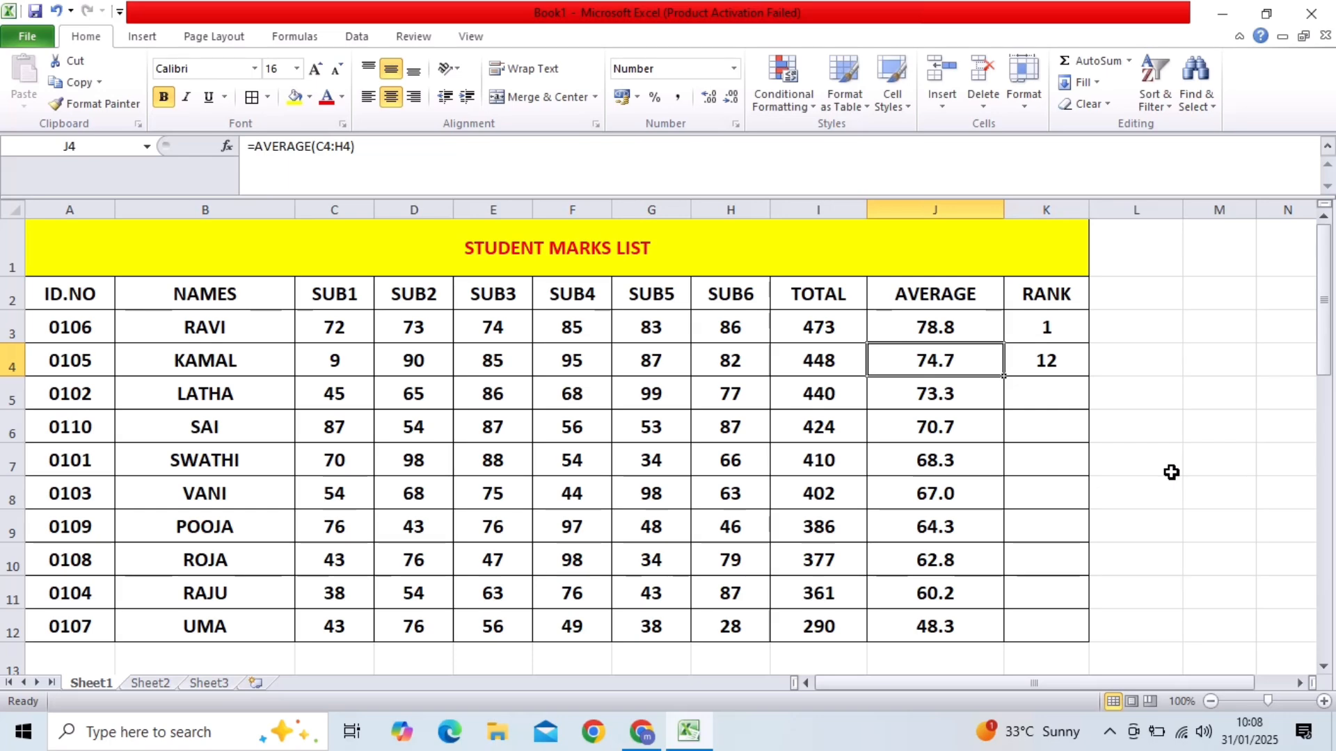
{"action": "double_click", "coordinate": [1061, 359]}
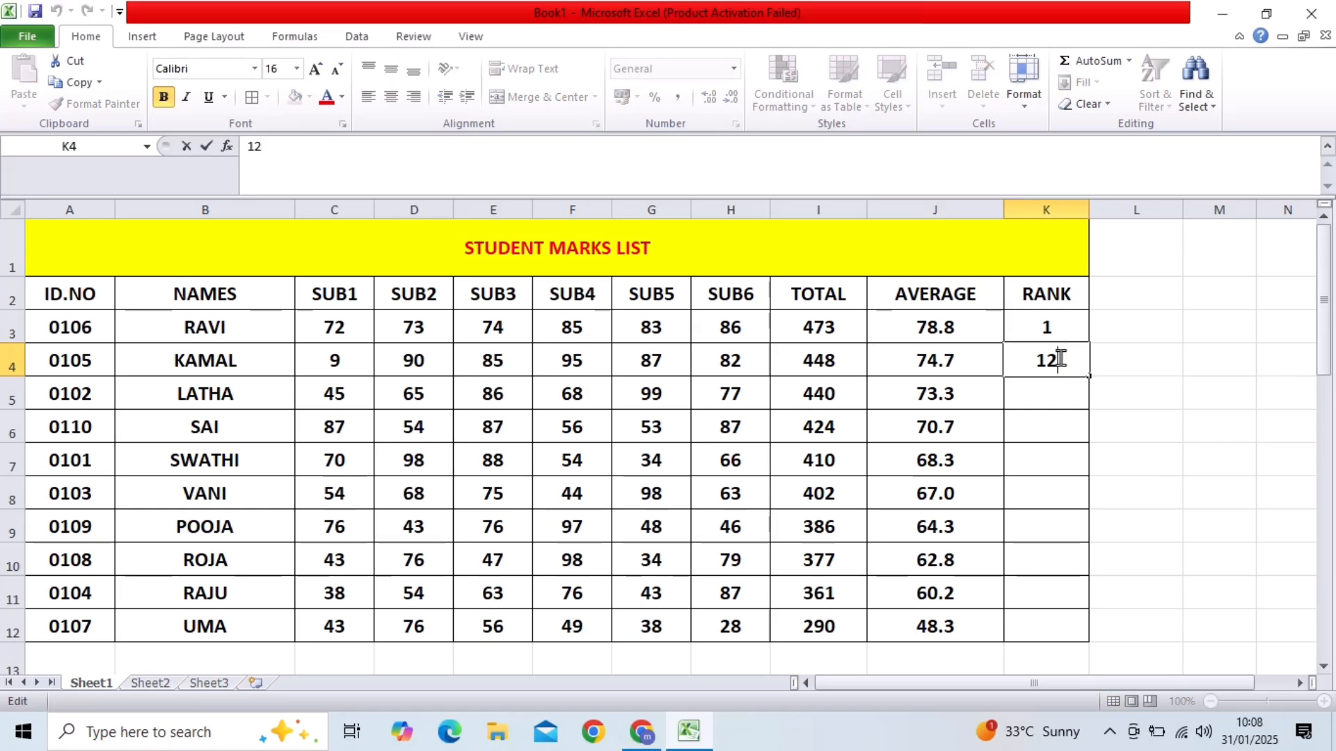
{"action": "key", "text": "BackSpace"}
{"action": "key", "text": "BackSpace"}
{"action": "type", "text": "2"}
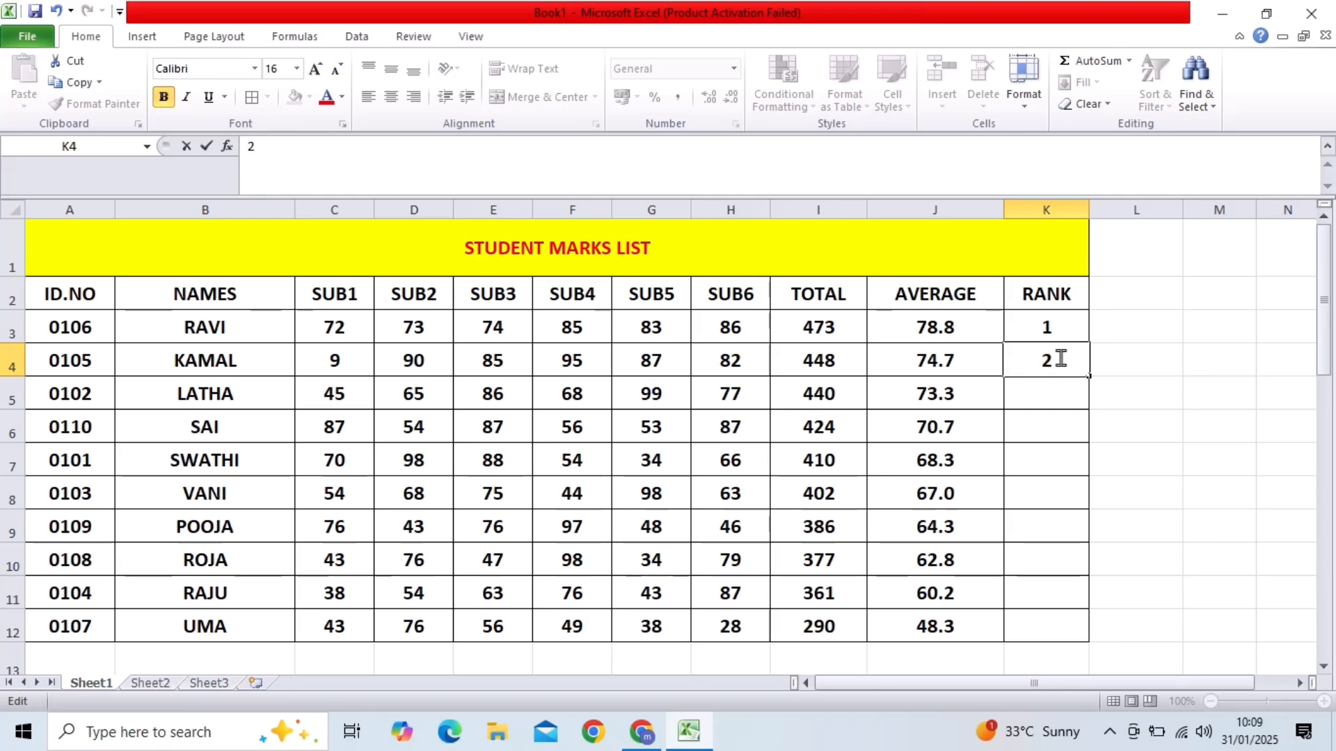
Fill the rank number series from K3:K4 down to K12
{"action": "left_click", "coordinate": [1067, 328]}
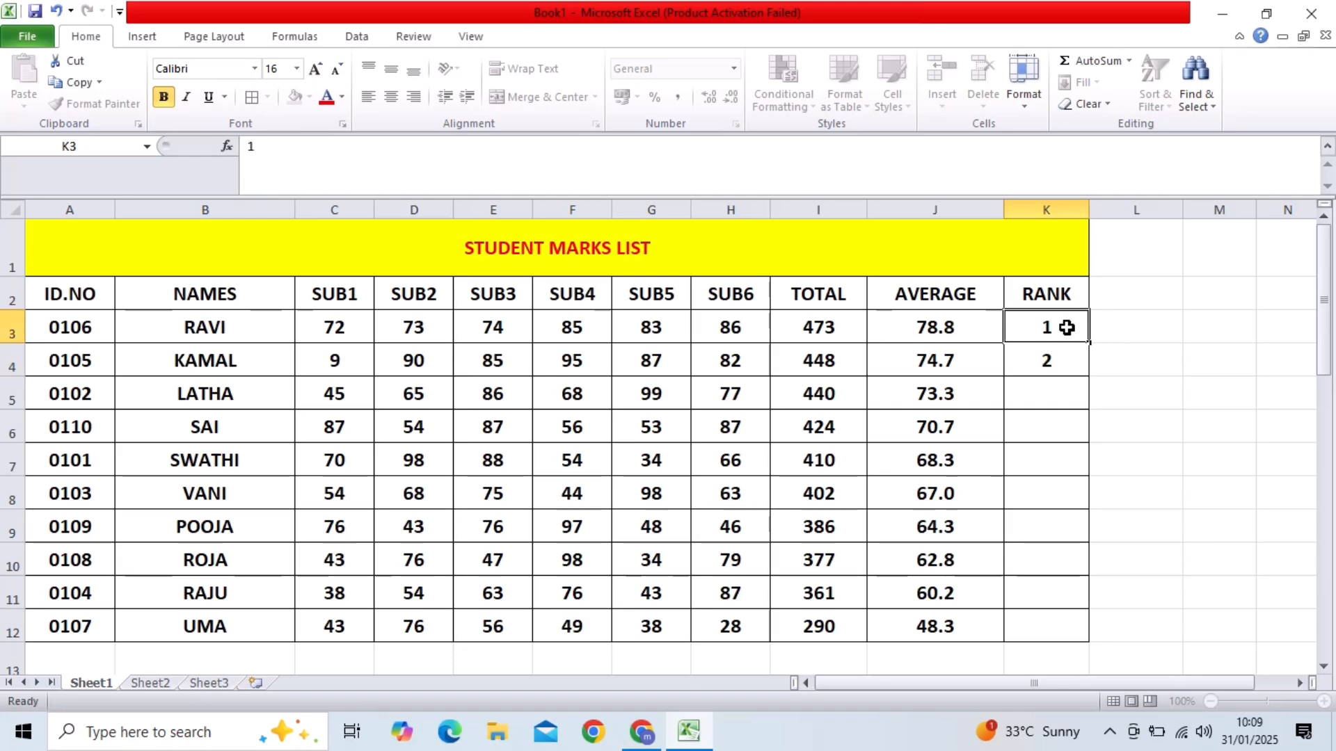
{"action": "left_click_drag", "start_coordinate": [1067, 327], "coordinate": [1091, 649]}
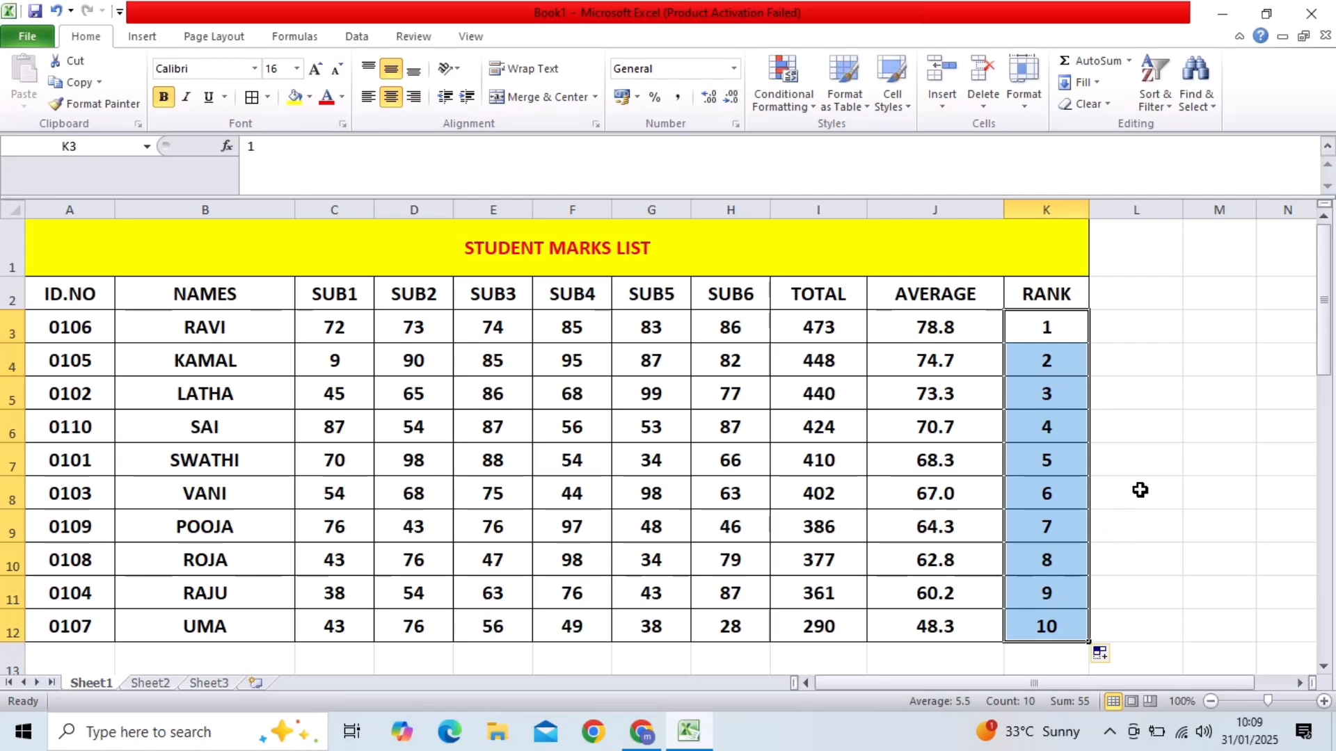
{"action": "left_click", "coordinate": [1061, 448]}
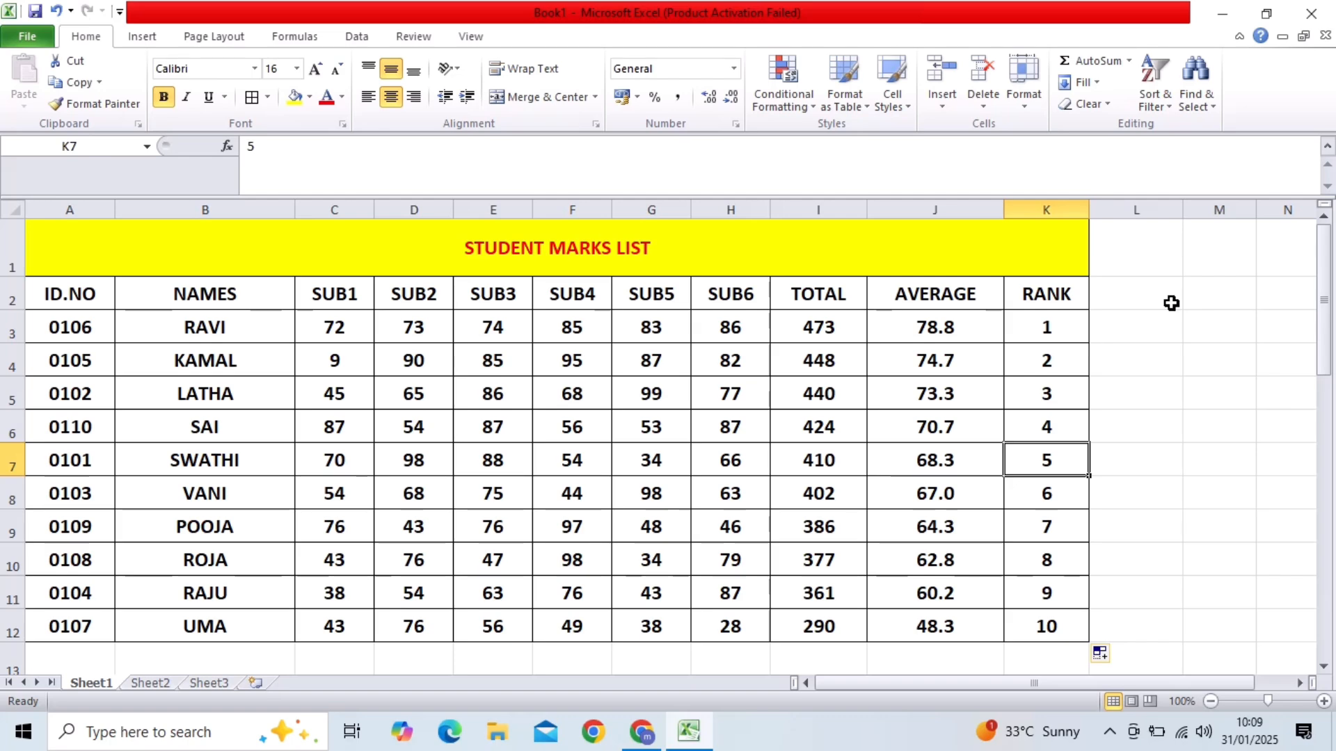
Add a second heading "rank" in L2 and apply all borders to L2:L12
{"action": "left_click", "coordinate": [1131, 295]}
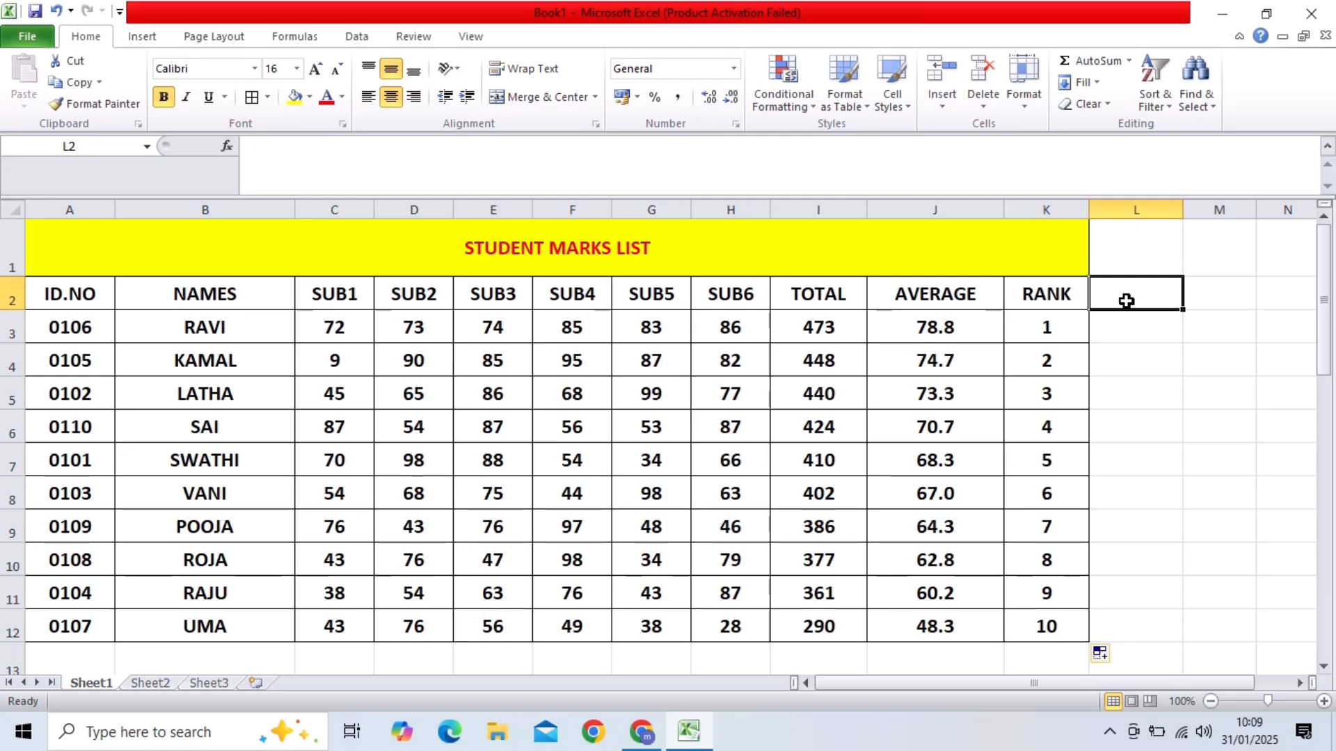
{"action": "type", "text": "rank"}
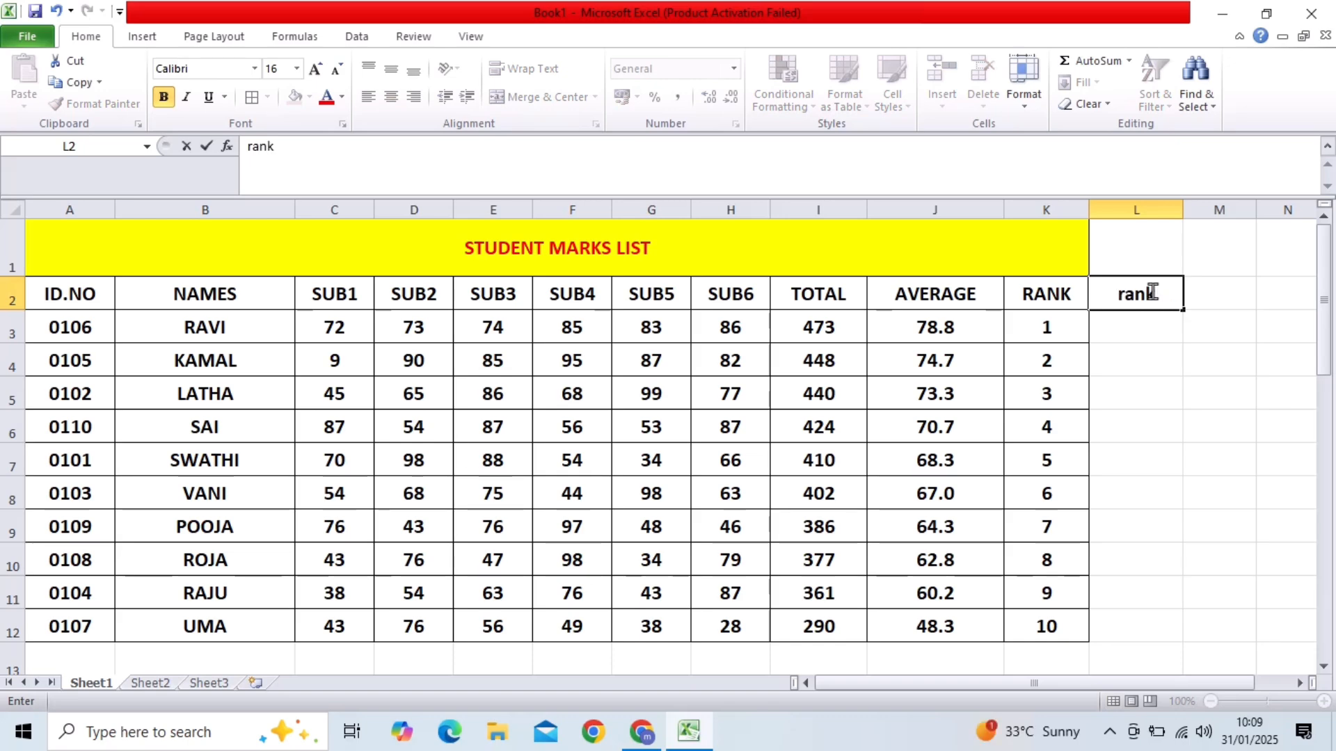
{"action": "left_click", "coordinate": [1187, 360]}
{"action": "left_click", "coordinate": [1129, 296]}
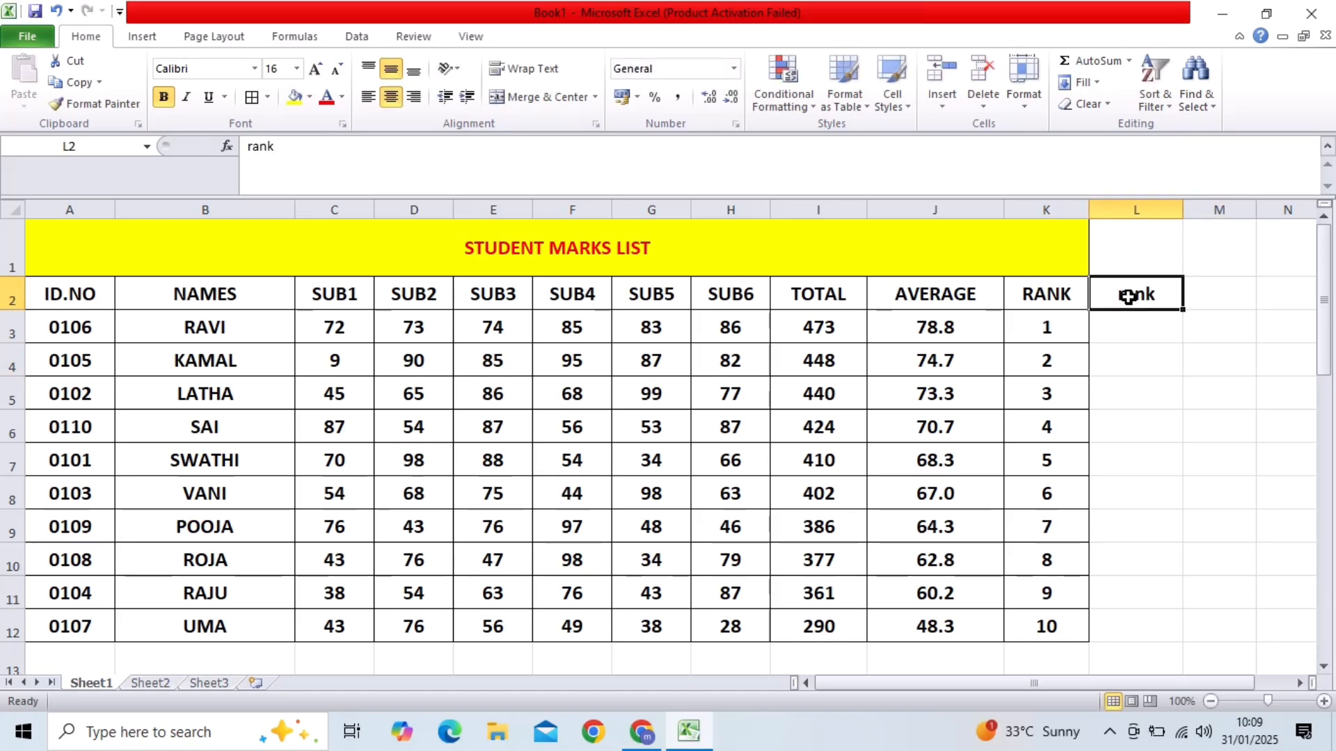
{"action": "left_click_drag", "start_coordinate": [1129, 296], "coordinate": [1143, 615]}
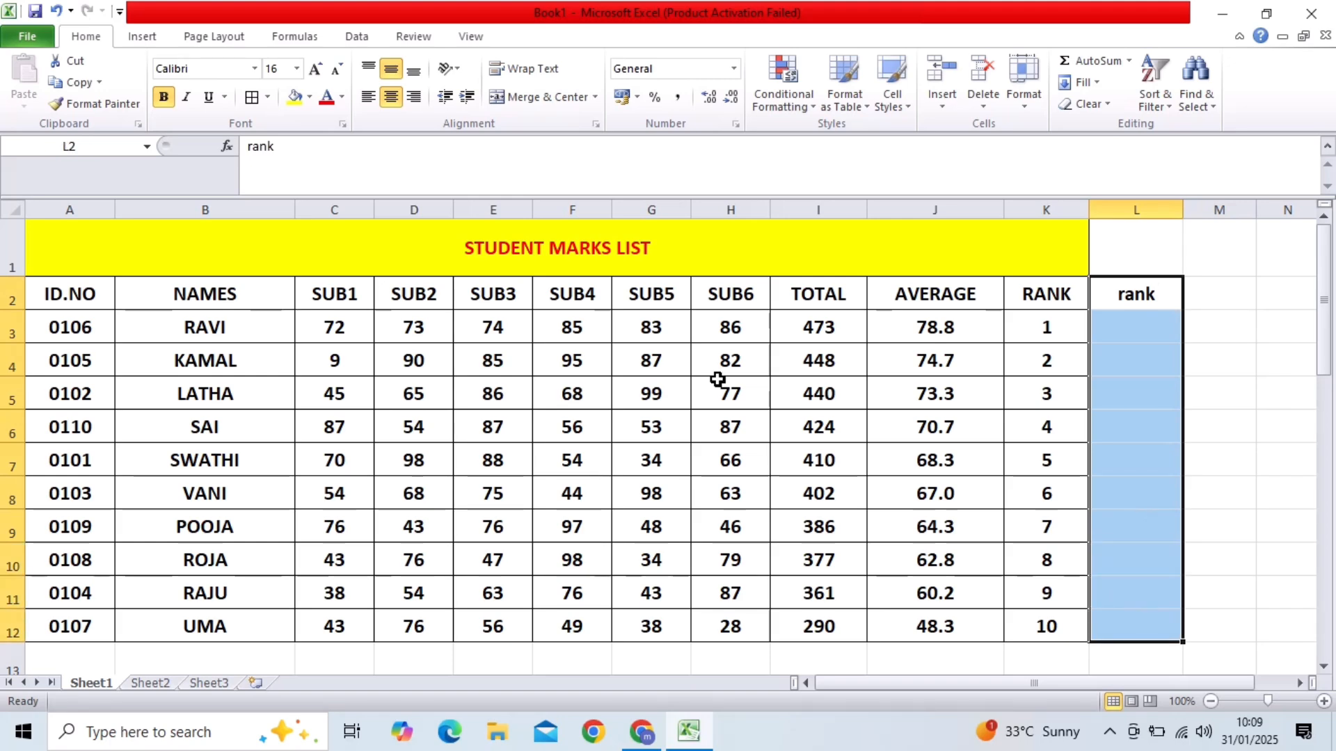
{"action": "left_click", "coordinate": [268, 97]}
{"action": "left_click", "coordinate": [302, 247]}
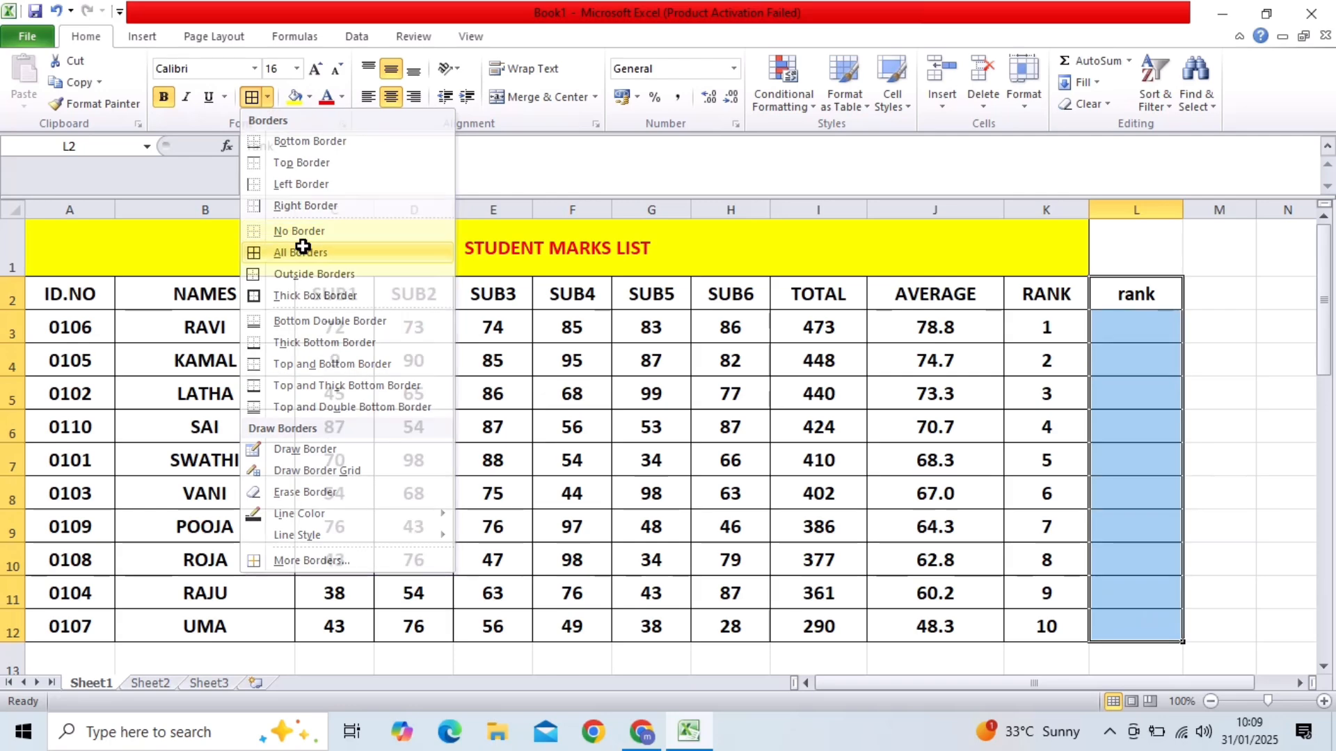
Start a RANK formula in L3 with the first student's total, I3, as the number to rank
{"action": "left_click", "coordinate": [1135, 331]}
{"action": "type", "text": "="}
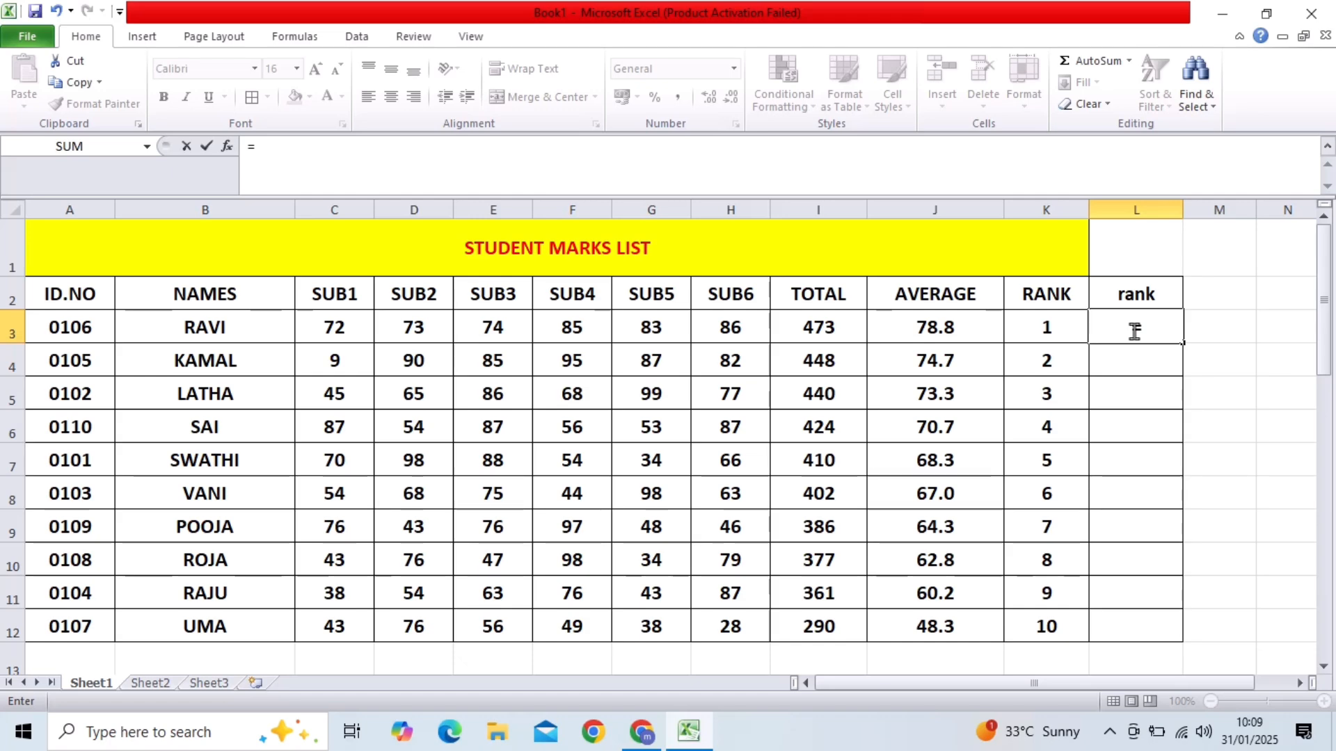
{"action": "type", "text": "ra"}
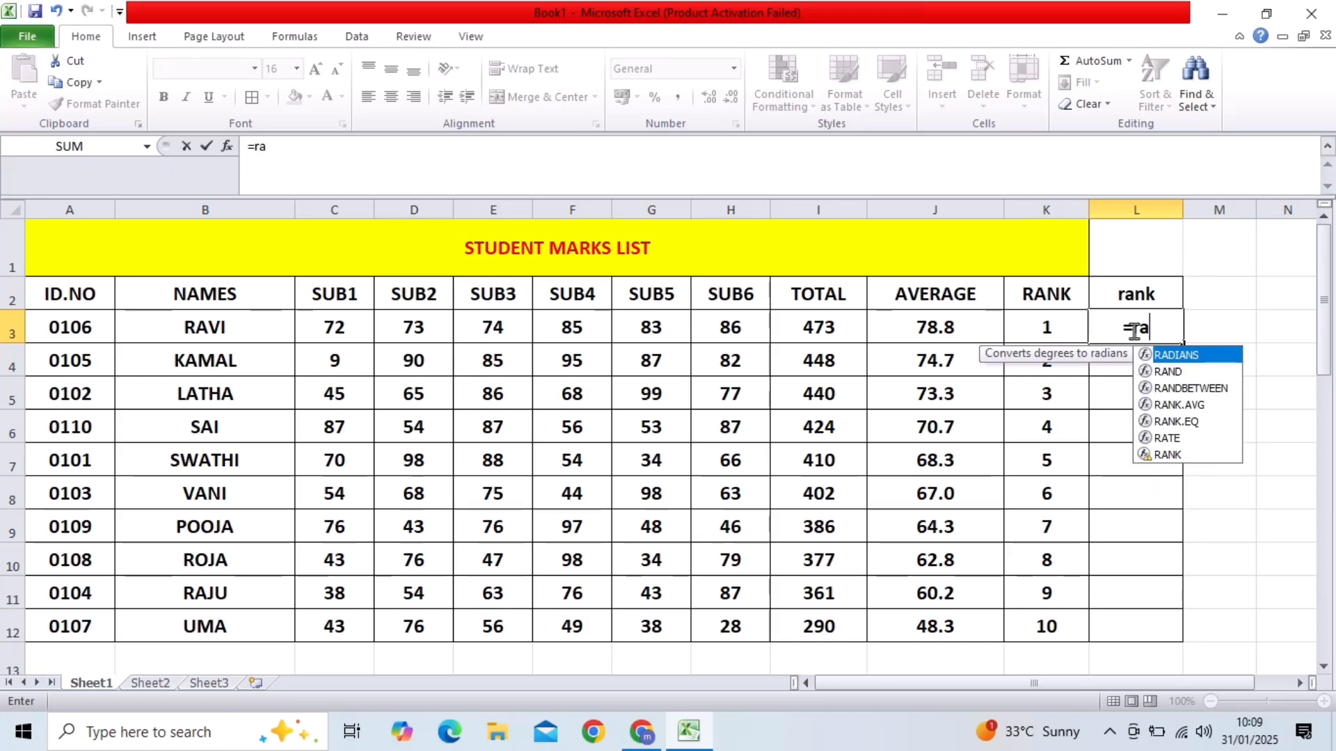
{"action": "key", "text": "Down"}
{"action": "key", "text": "Down"}
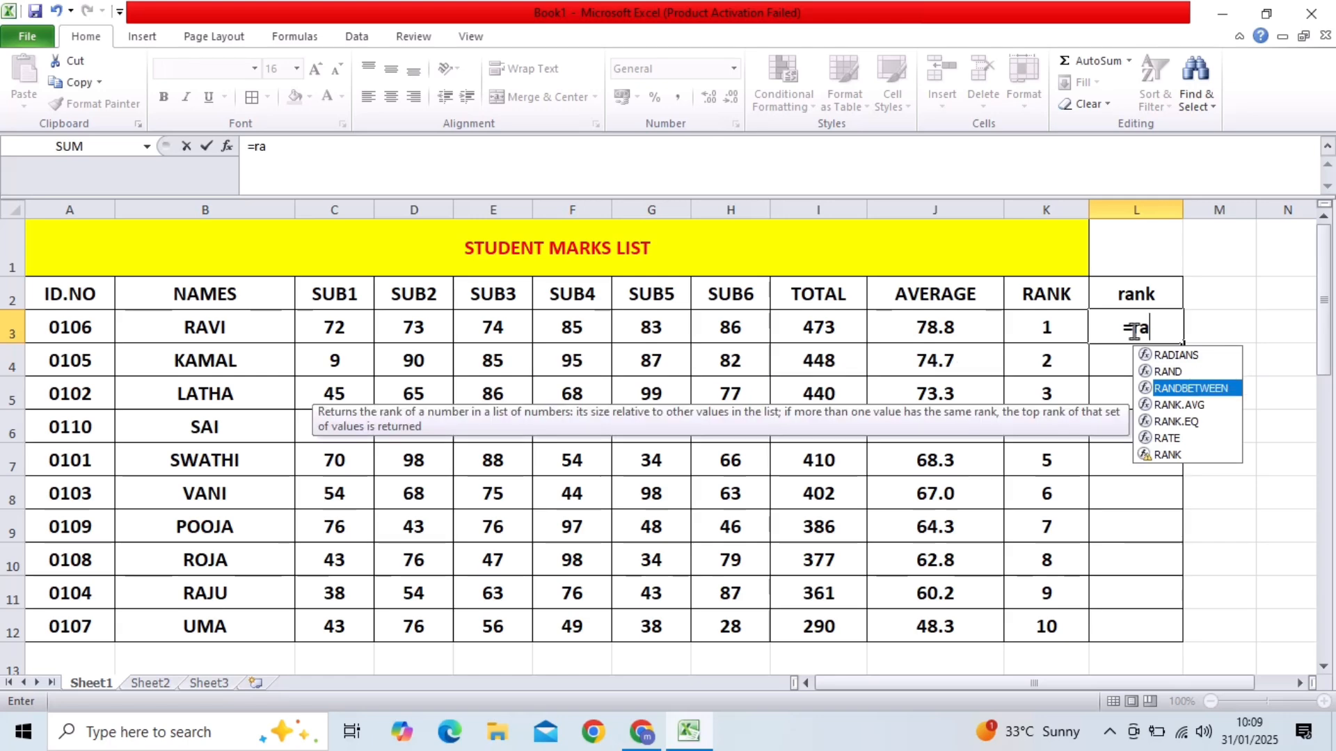
{"action": "key", "text": "Down"}
{"action": "key", "text": "Down"}
{"action": "key", "text": "Down"}
{"action": "key", "text": "Down"}
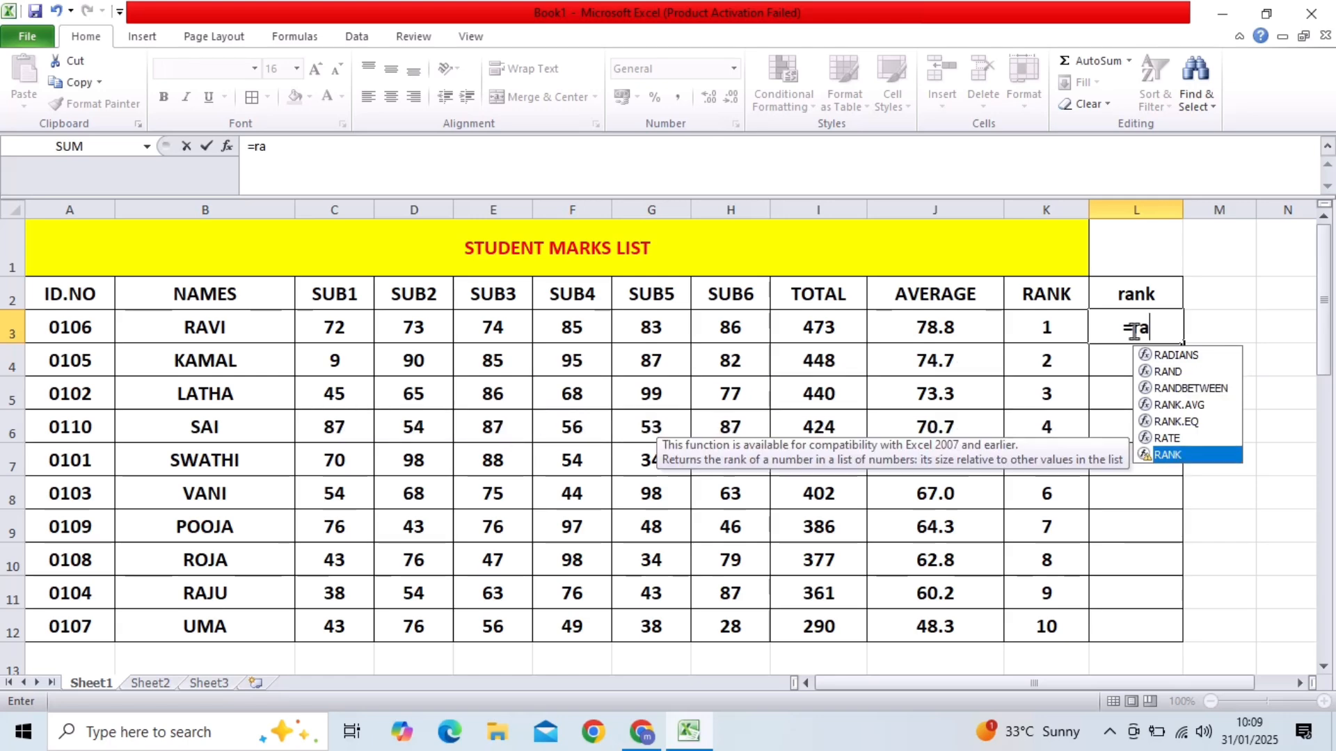
{"action": "key", "text": "Tab"}
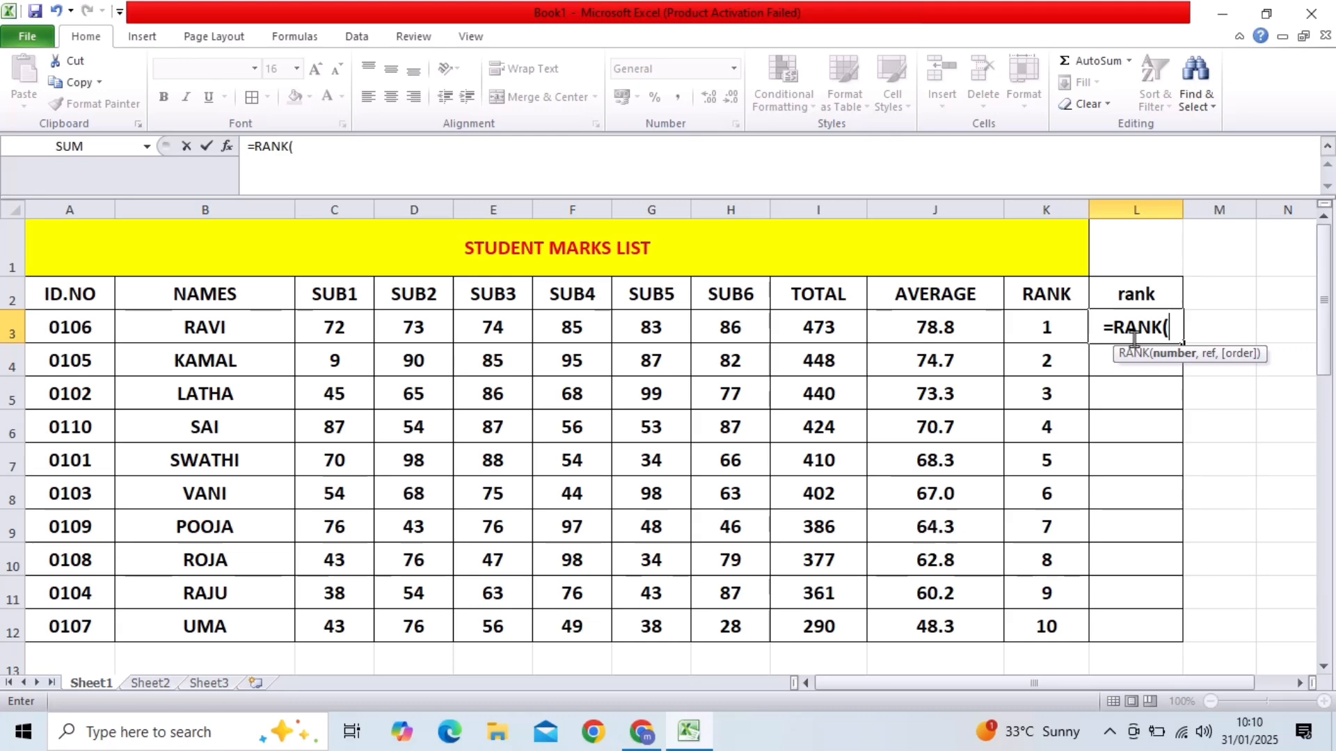
{"action": "left_click", "coordinate": [826, 330]}
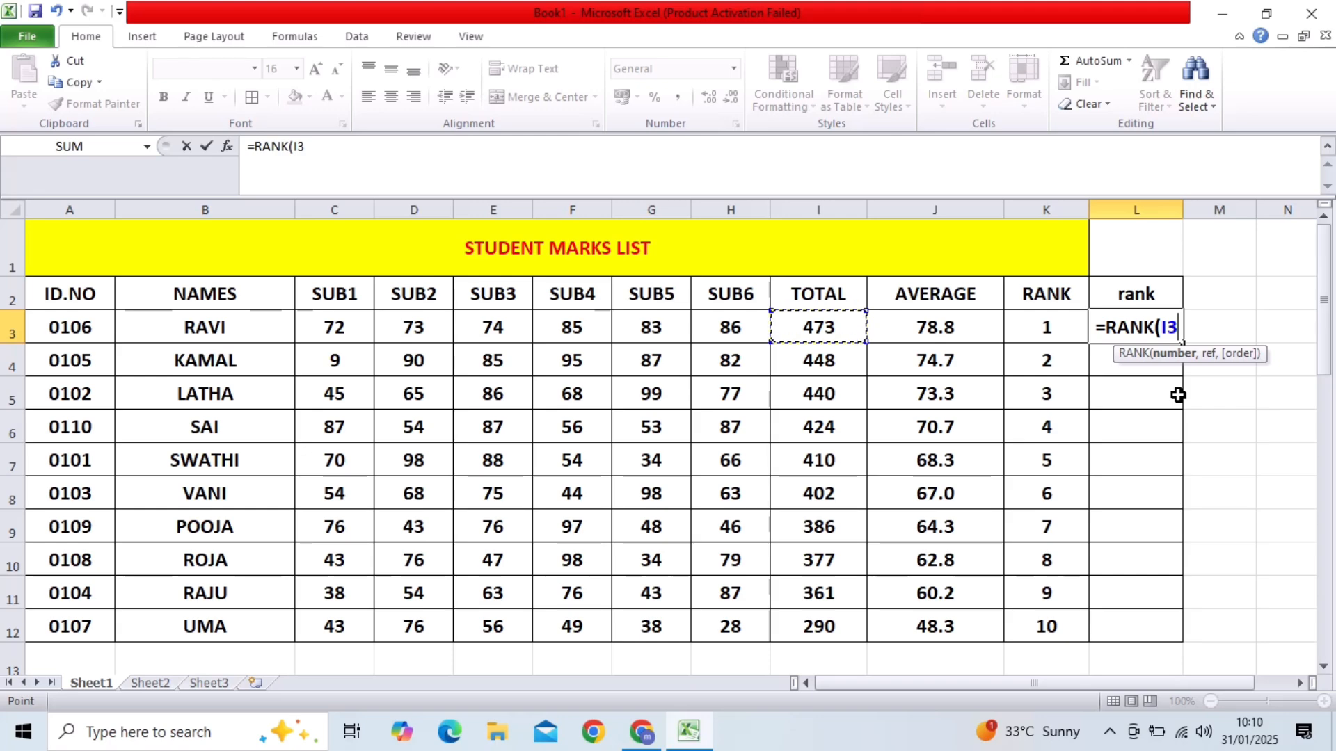
{"action": "type", "text": ","}
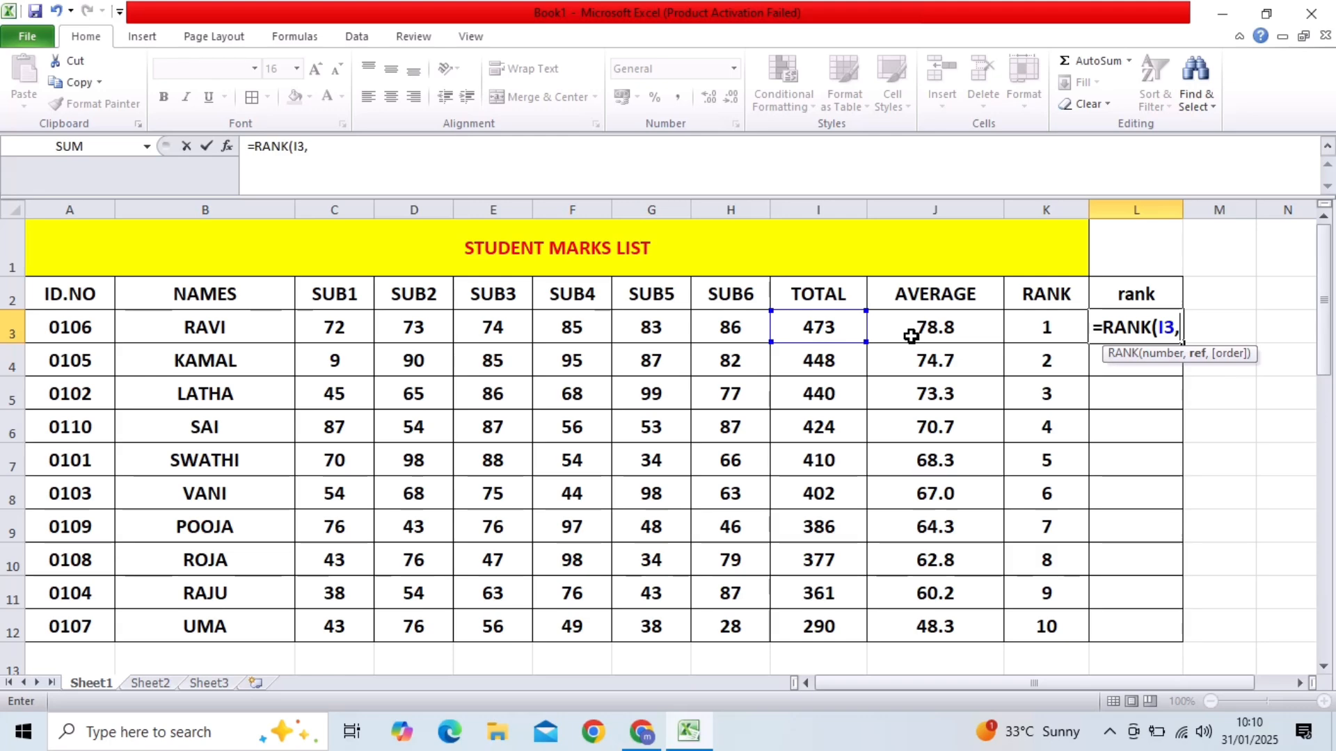
Add the totals I3:I12 as the RANK reference and make it absolute as $I$3:$I$12
{"action": "left_click", "coordinate": [836, 329]}
{"action": "left_click_drag", "start_coordinate": [836, 329], "coordinate": [838, 396]}
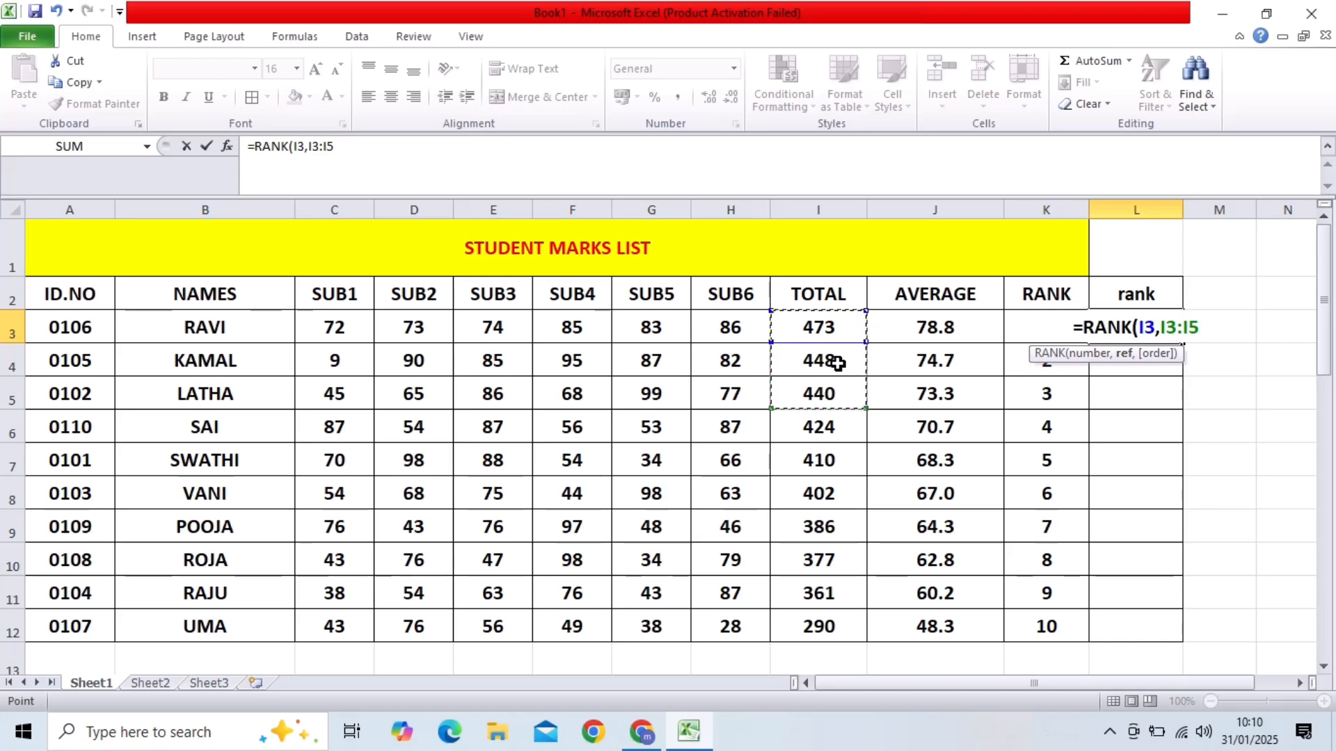
{"action": "left_click", "coordinate": [832, 327]}
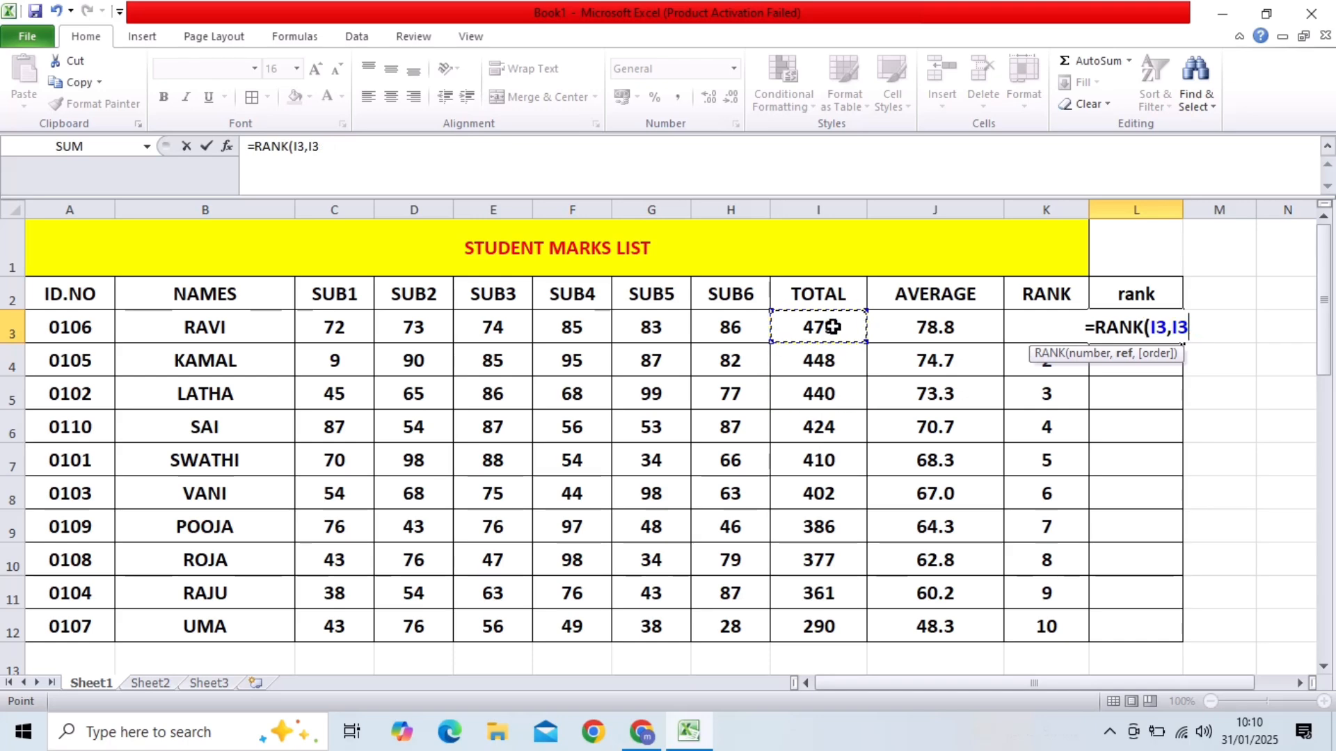
{"action": "left_click_drag", "start_coordinate": [833, 327], "coordinate": [839, 619]}
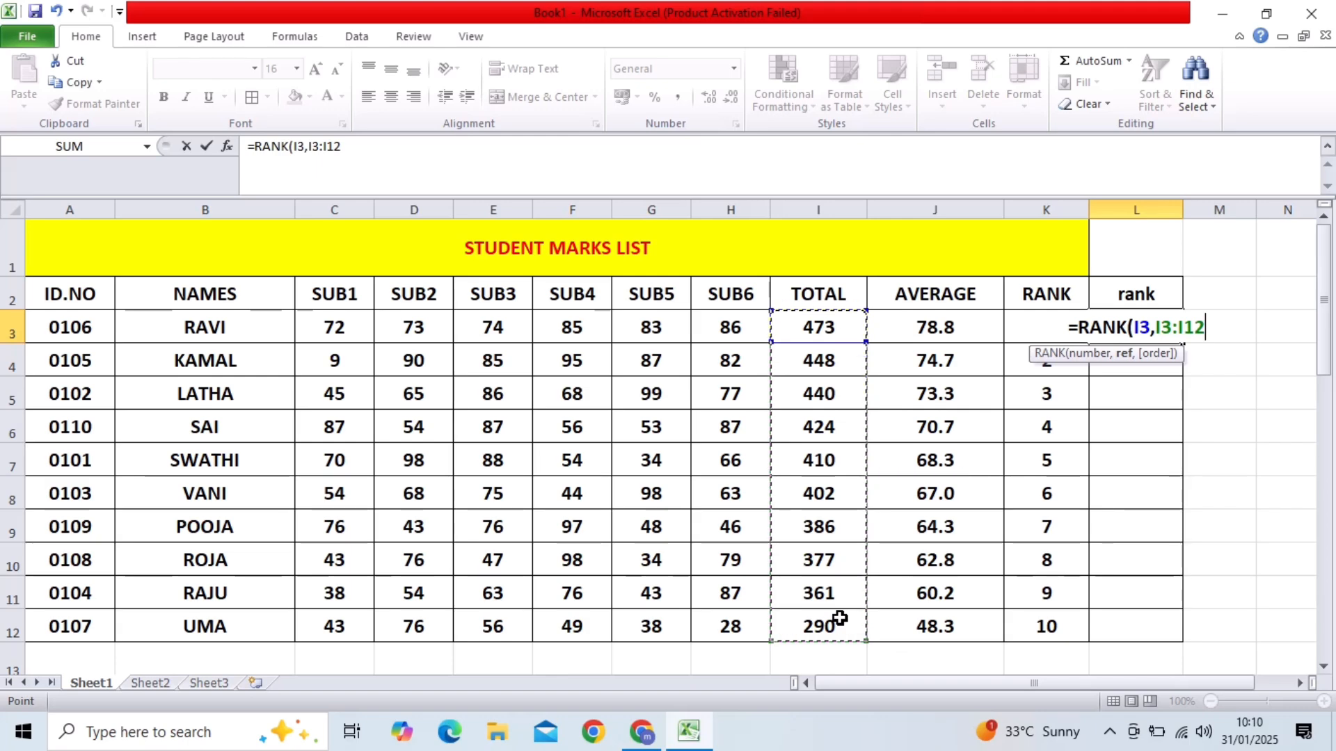
{"action": "type", "text": ","}
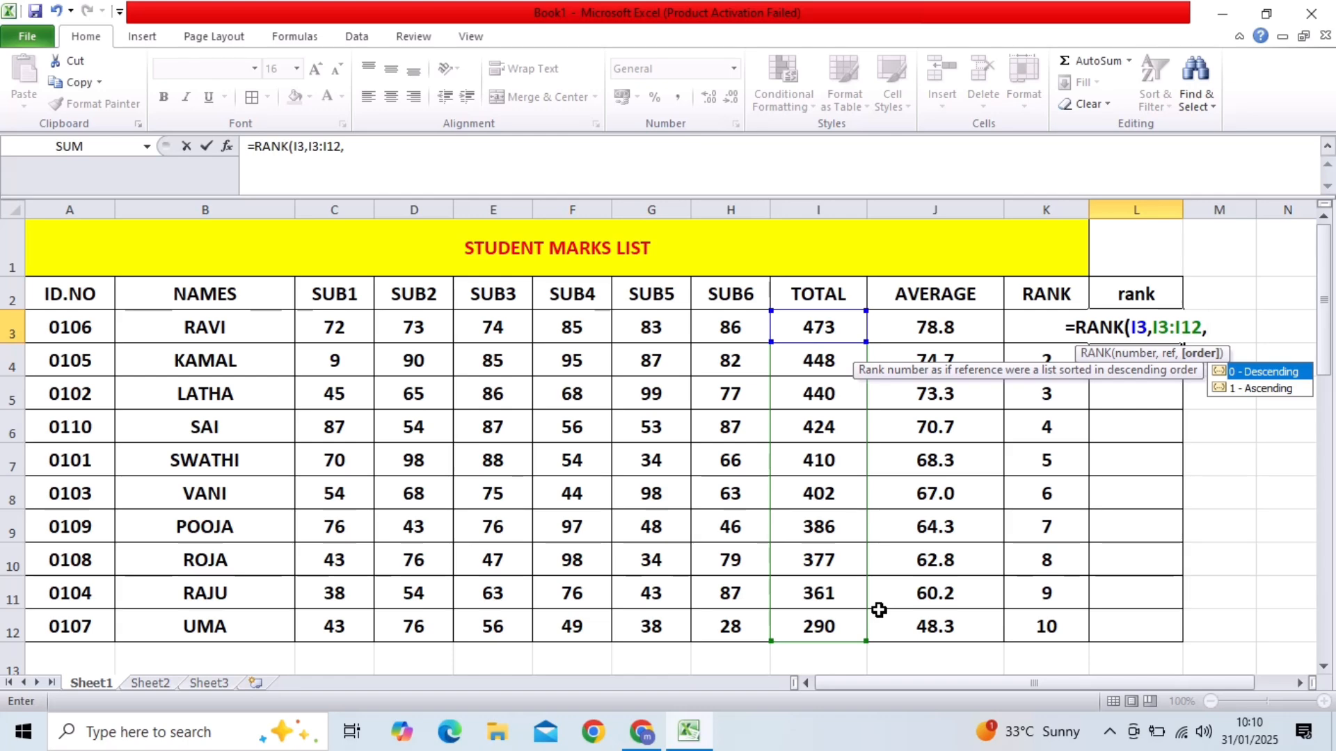
{"action": "key", "text": "BackSpace"}
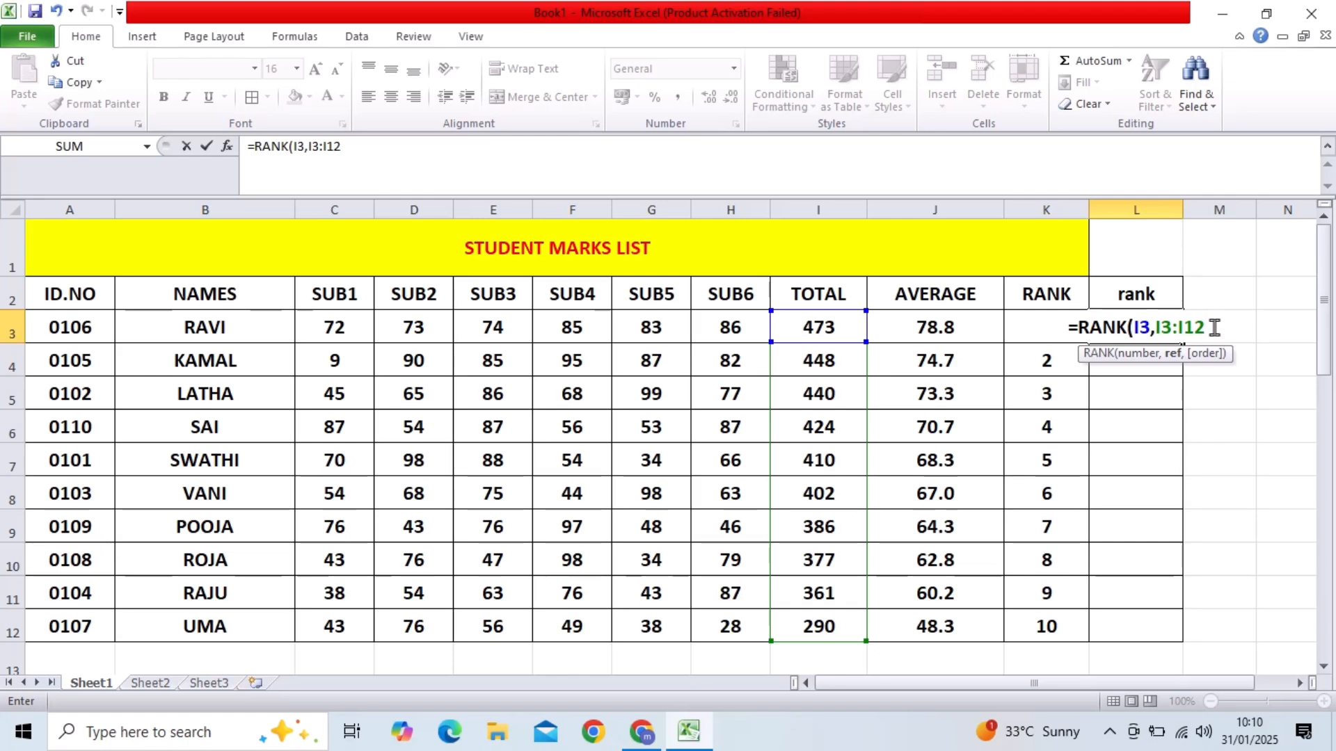
{"action": "left_click_drag", "start_coordinate": [1214, 327], "coordinate": [1153, 334]}
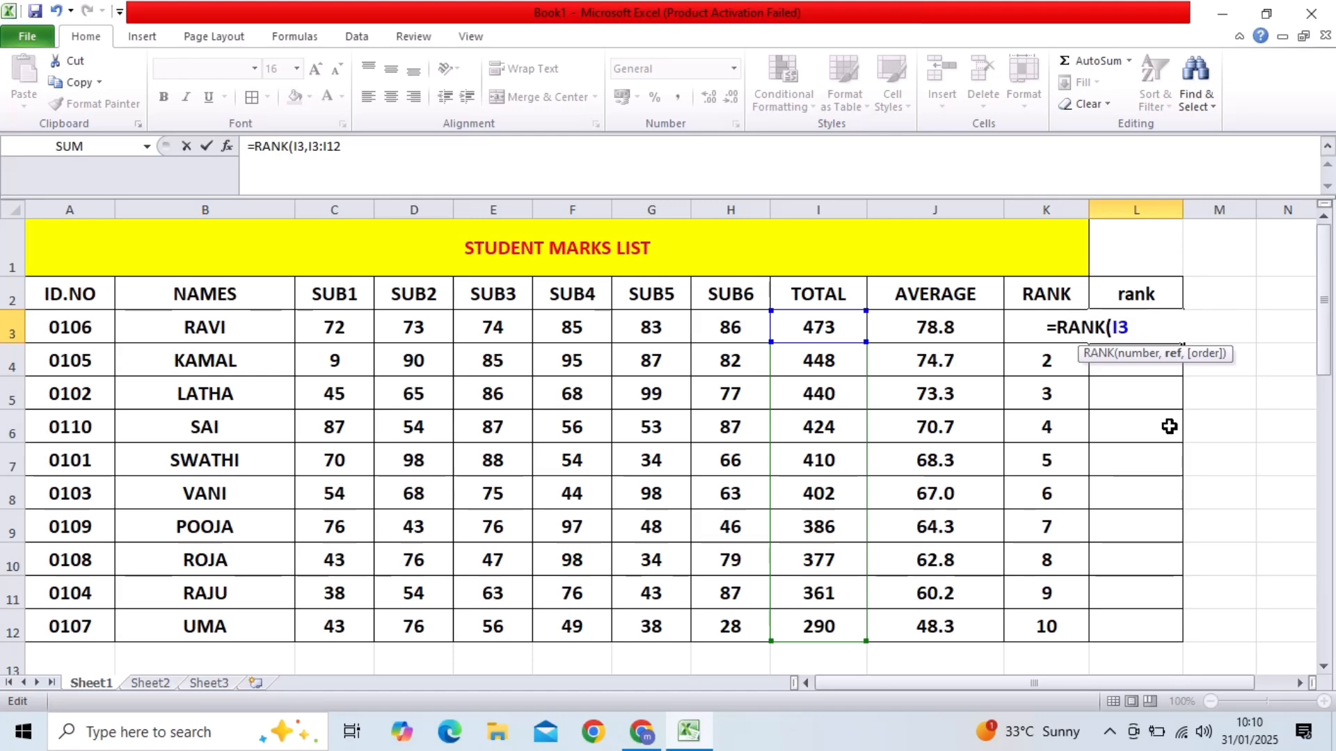
{"action": "key", "text": "F4"}
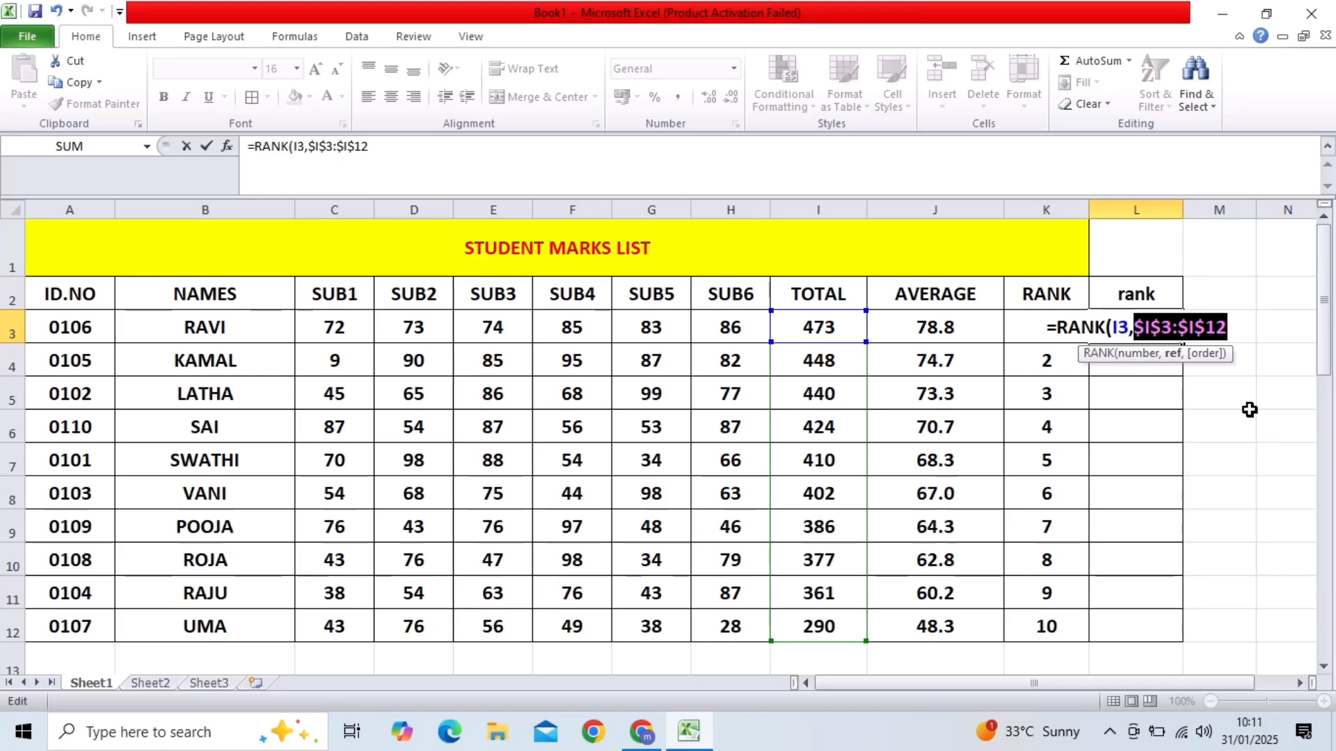
{"action": "left_click", "coordinate": [1247, 330]}
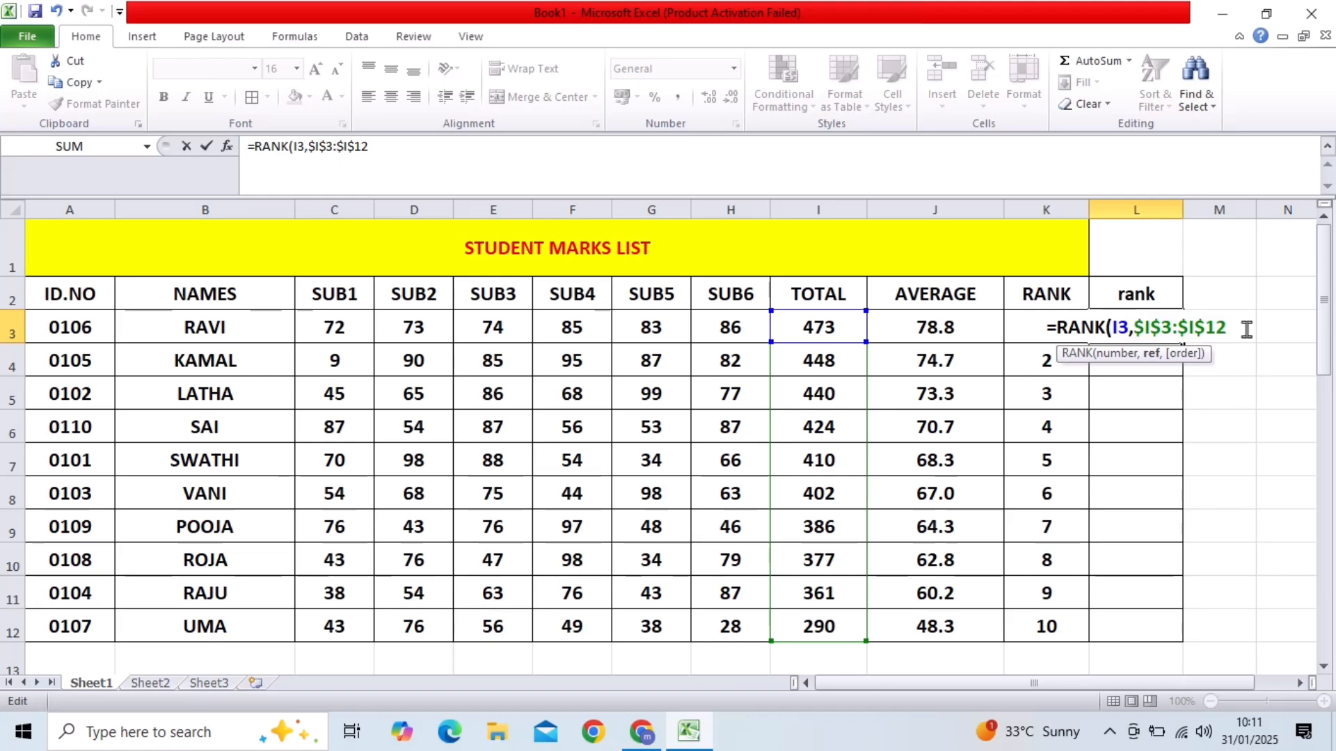
Complete the L3 formula with descending order as =RANK(I3,$I$3:$I$12,0)
{"action": "type", "text": ","}
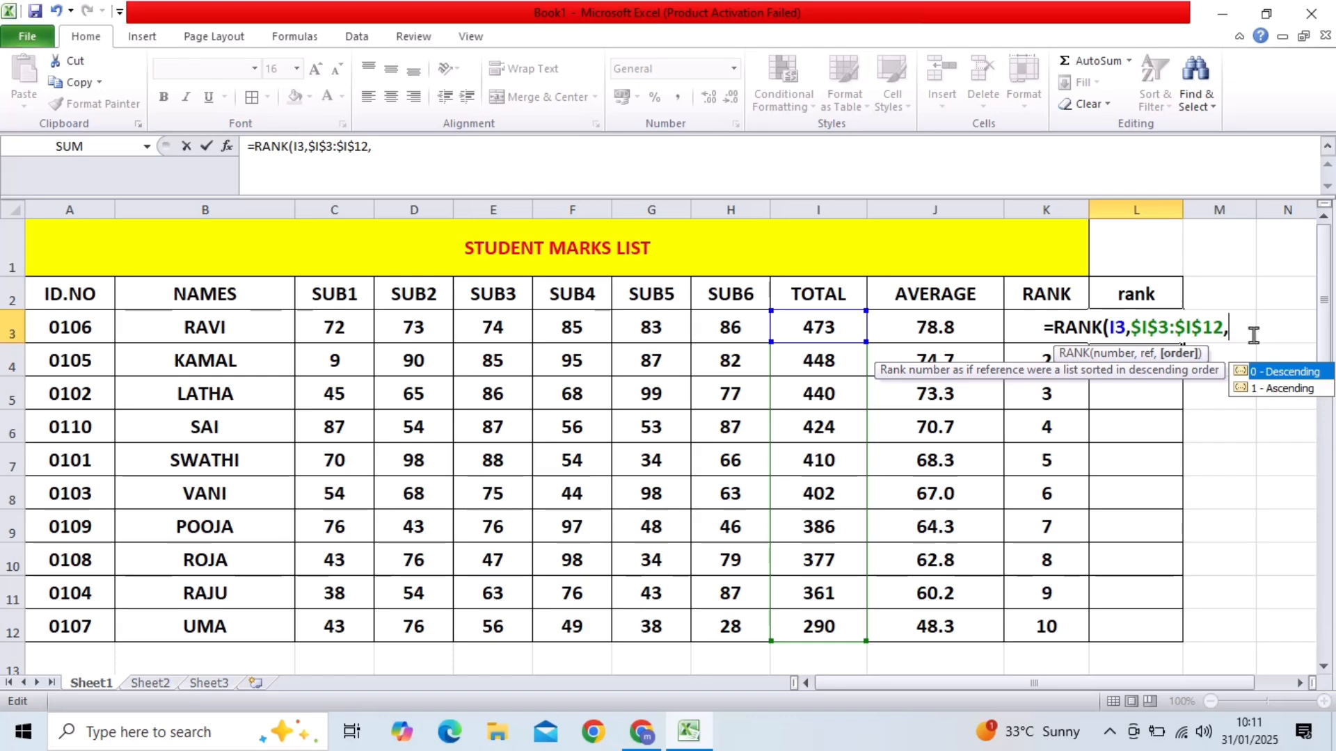
{"action": "type", "text": "0"}
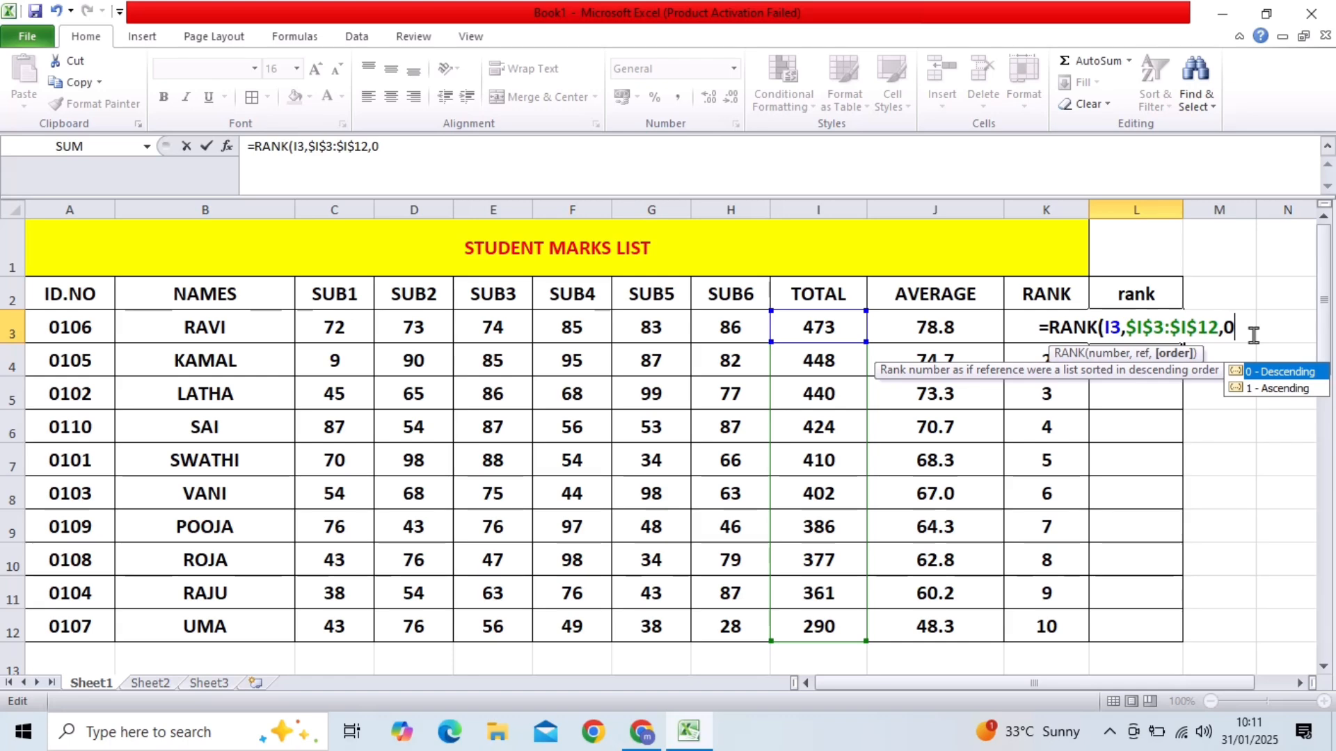
{"action": "type", "text": ")"}
{"action": "key", "text": "Return"}
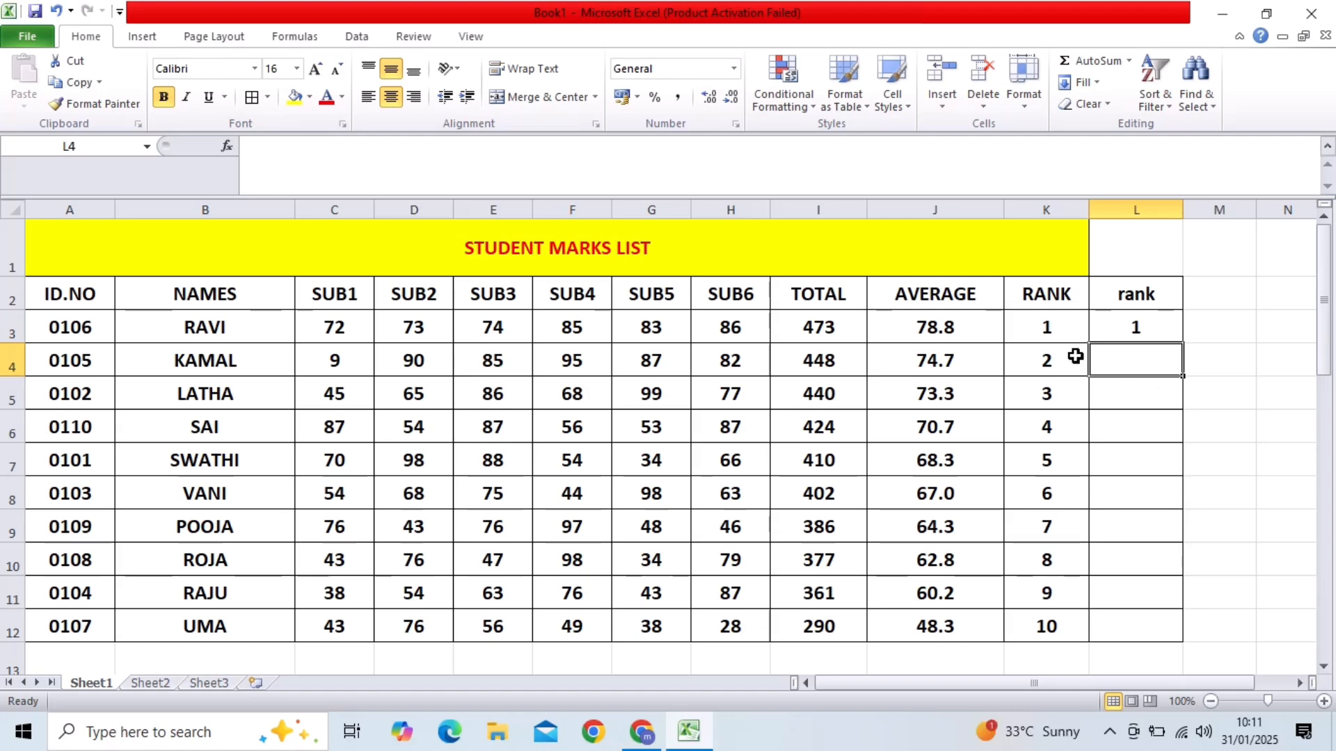
Copy the RANK formula from L3 down through L12 to rank all the students
{"action": "left_click", "coordinate": [1165, 329]}
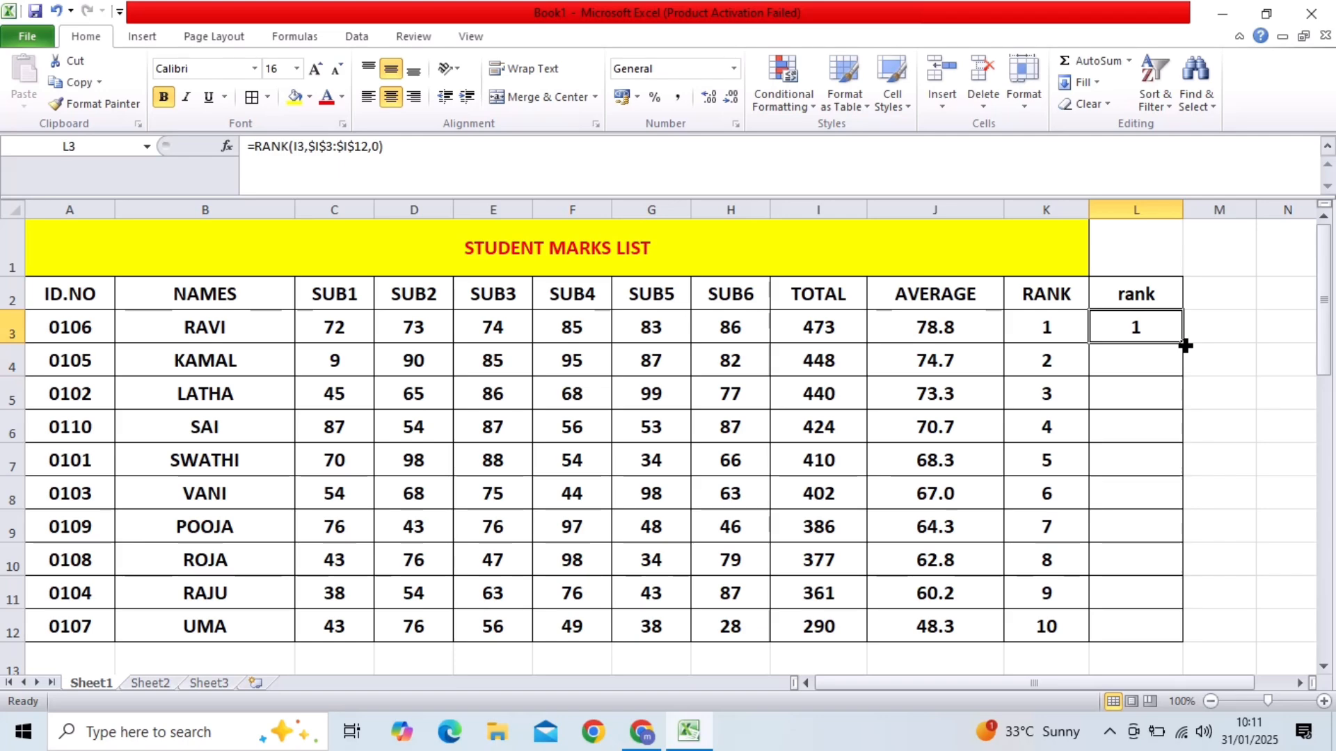
{"action": "left_click_drag", "start_coordinate": [1185, 346], "coordinate": [1167, 636]}
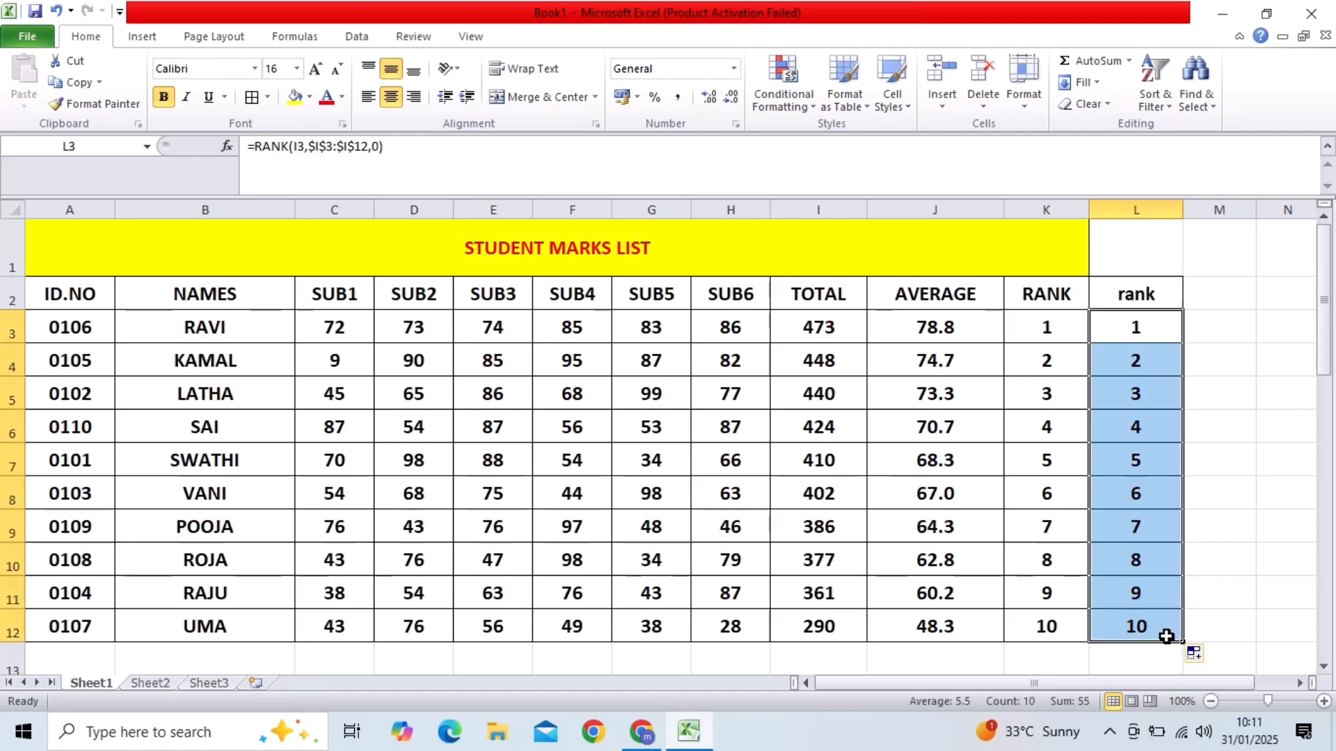
{"action": "left_click", "coordinate": [1022, 600]}
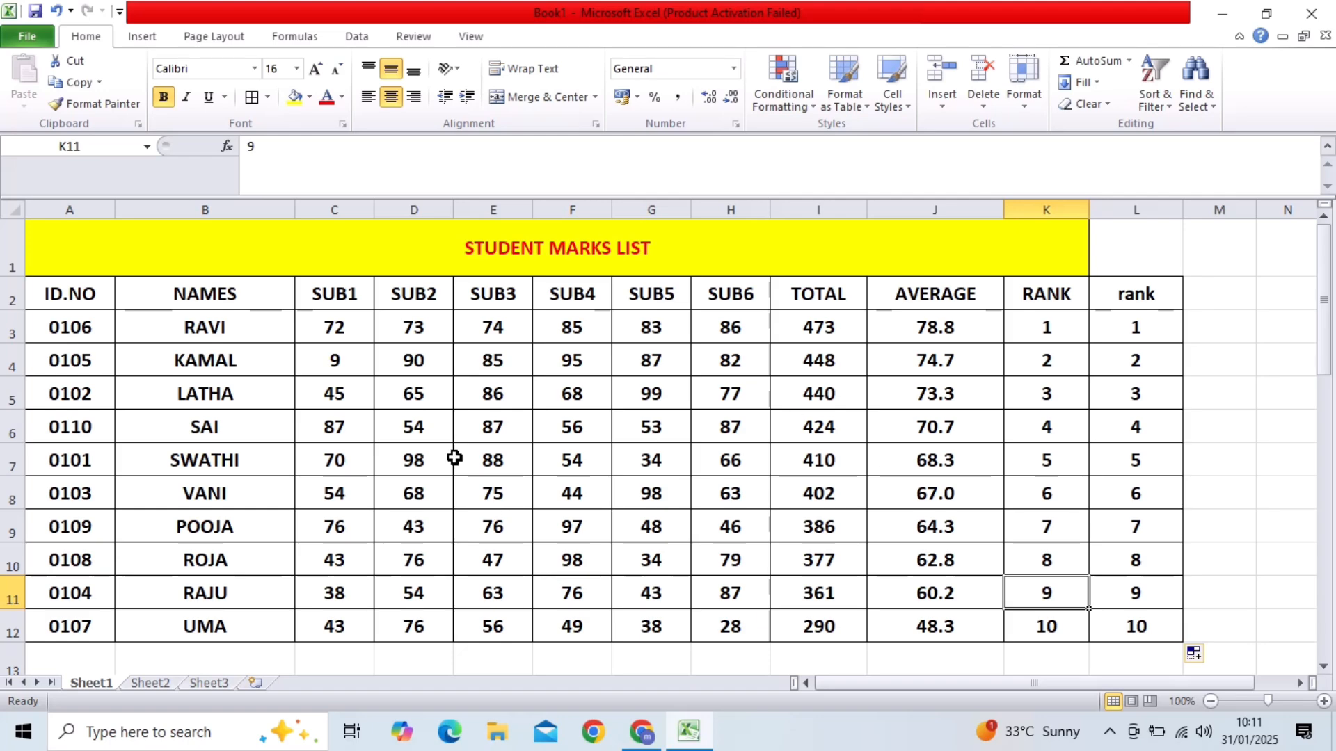
Change the SUB1 mark in C4, for the student with ID 0105, to 99
{"action": "left_click", "coordinate": [357, 364]}
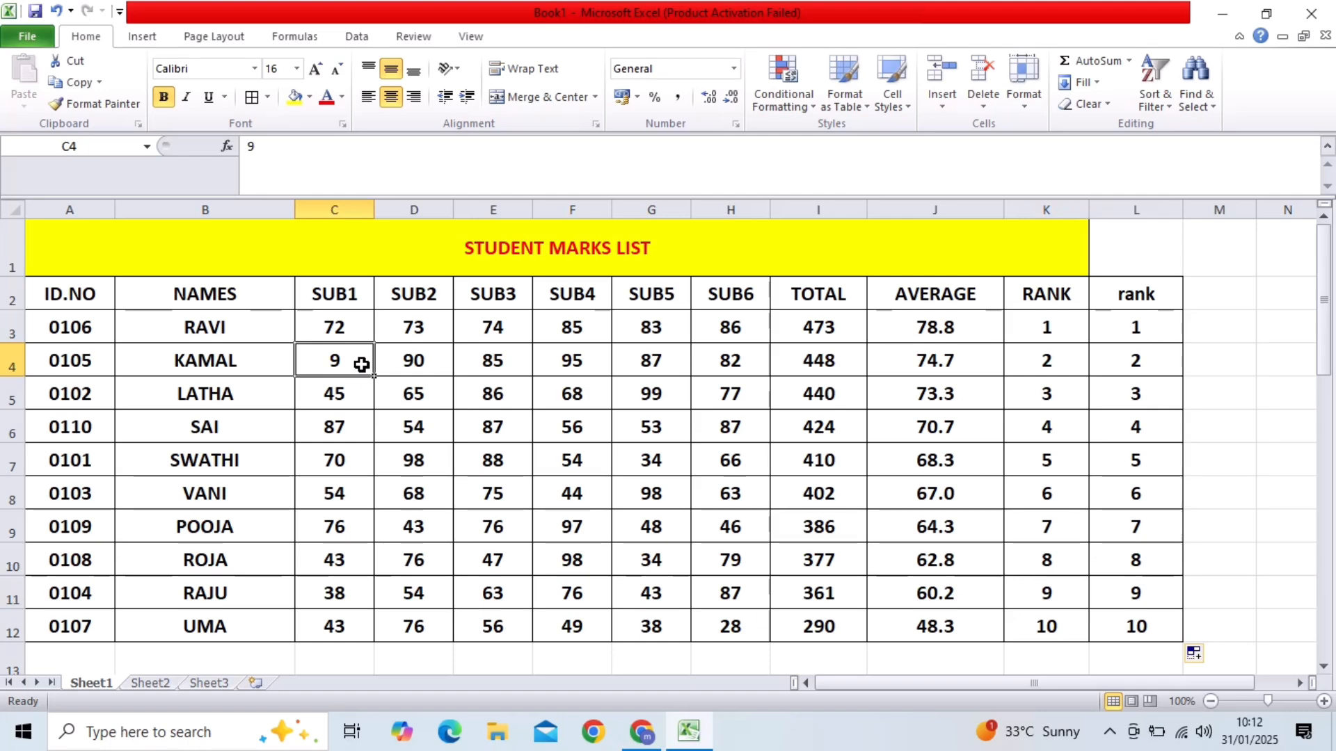
{"action": "double_click", "coordinate": [361, 364]}
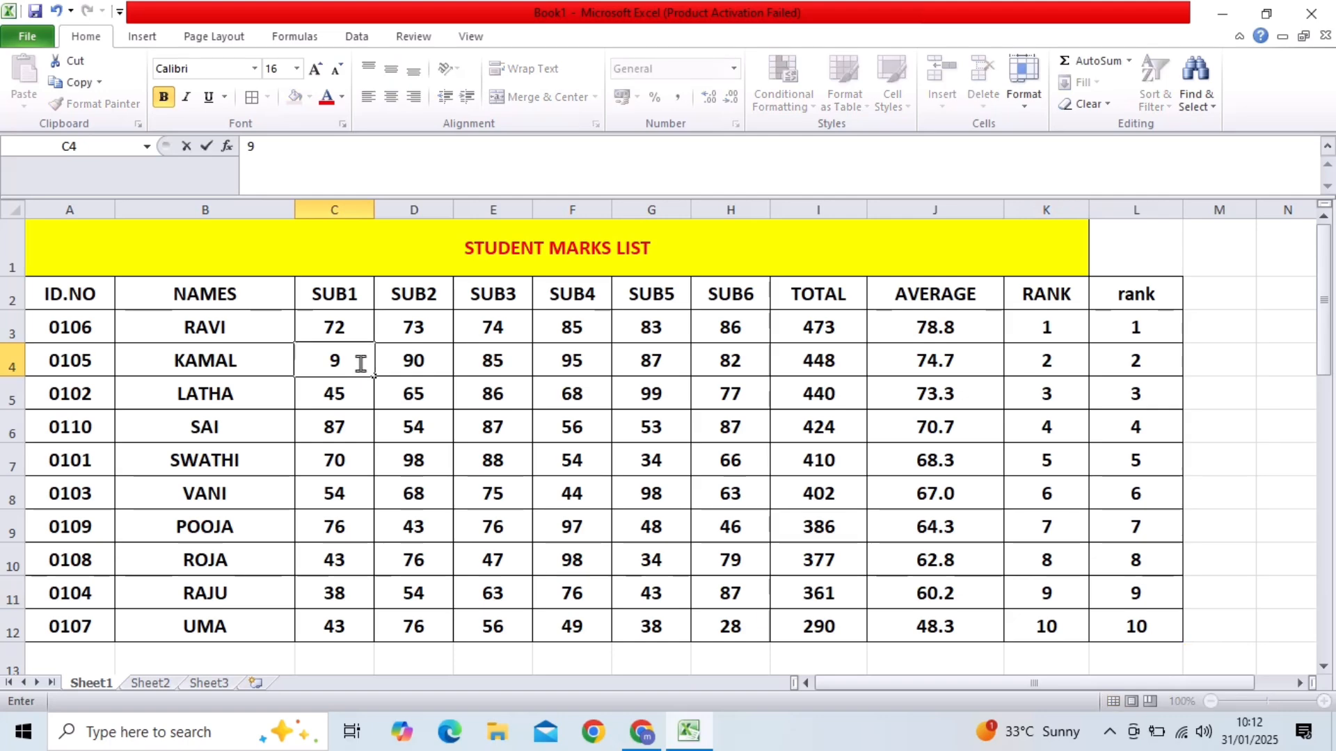
{"action": "type", "text": "9"}
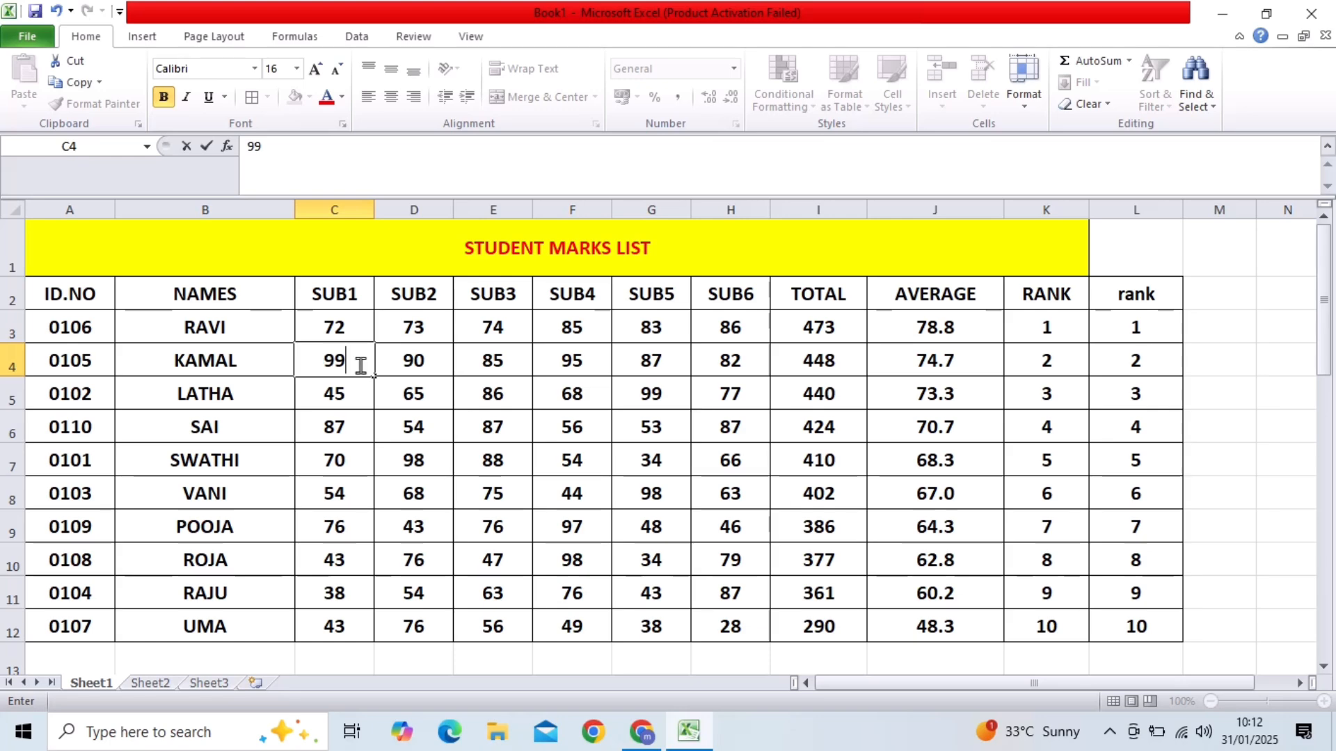
{"action": "key", "text": "Return"}
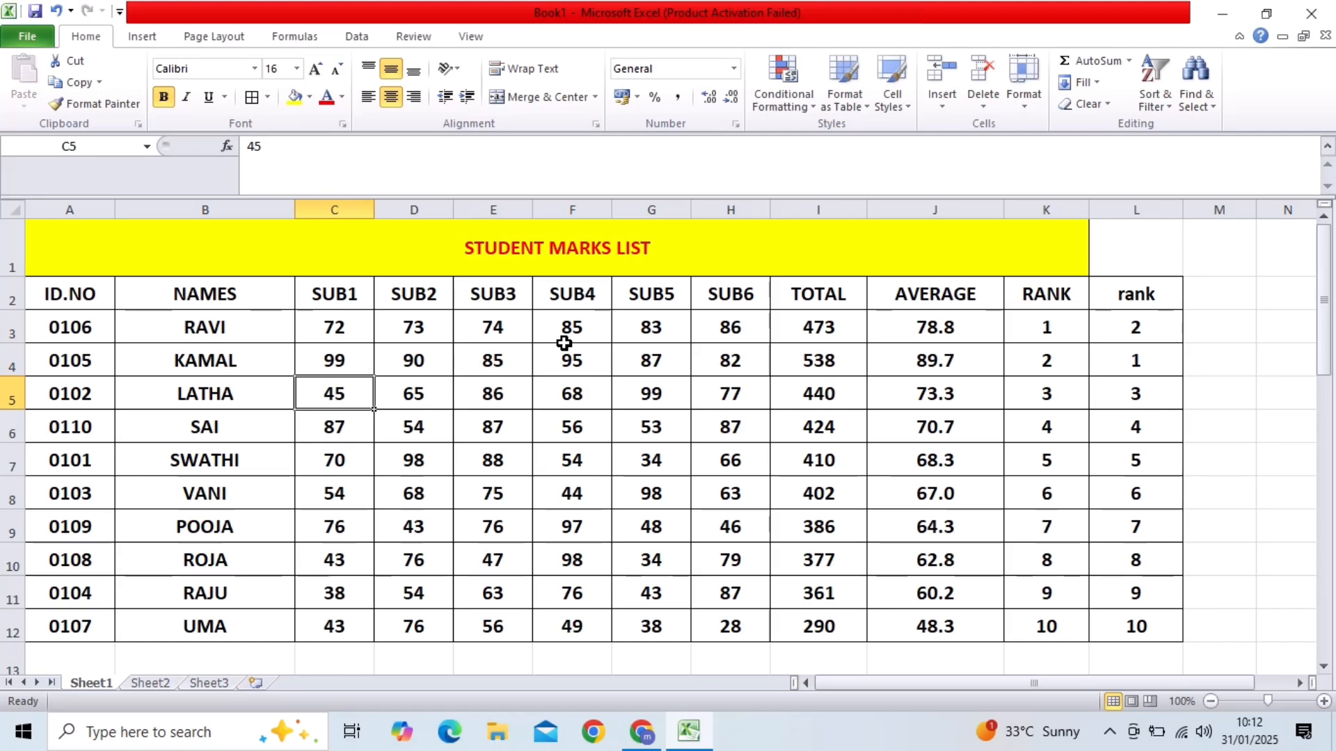